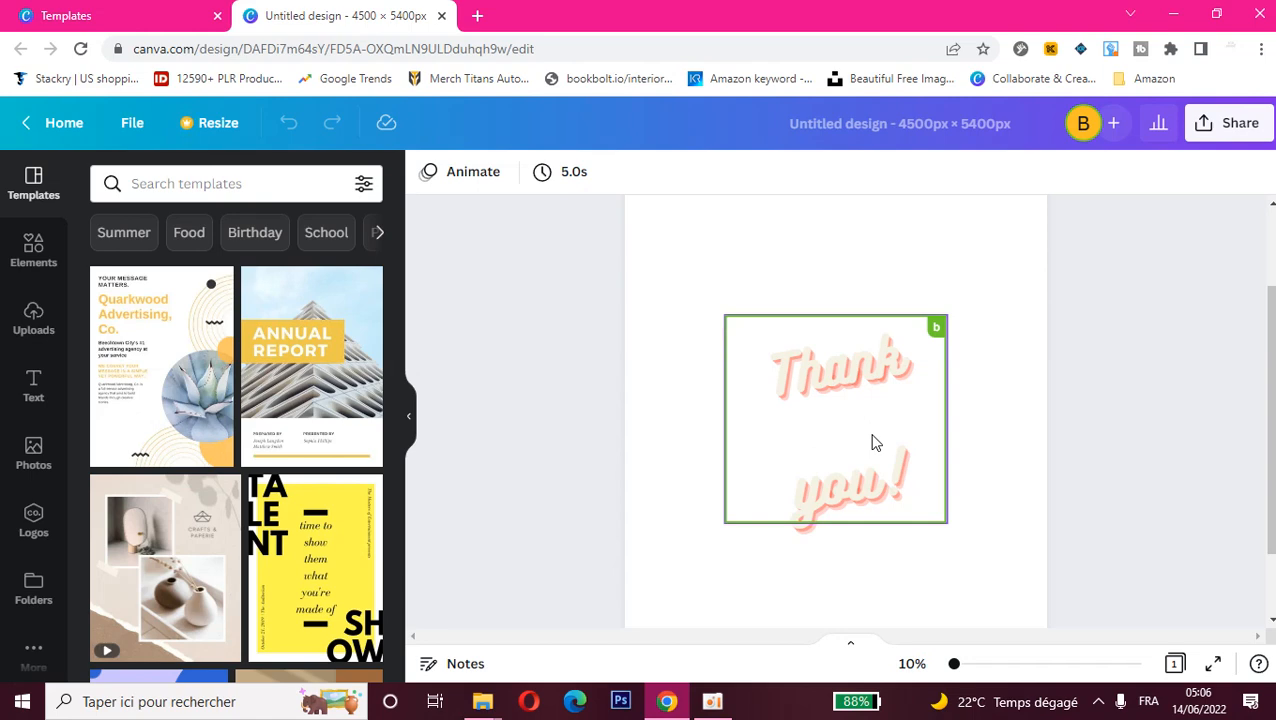
Step: Delete the "Thank you!" text from the page and add a heading, a subheading and a body text box
left_click(36, 400)
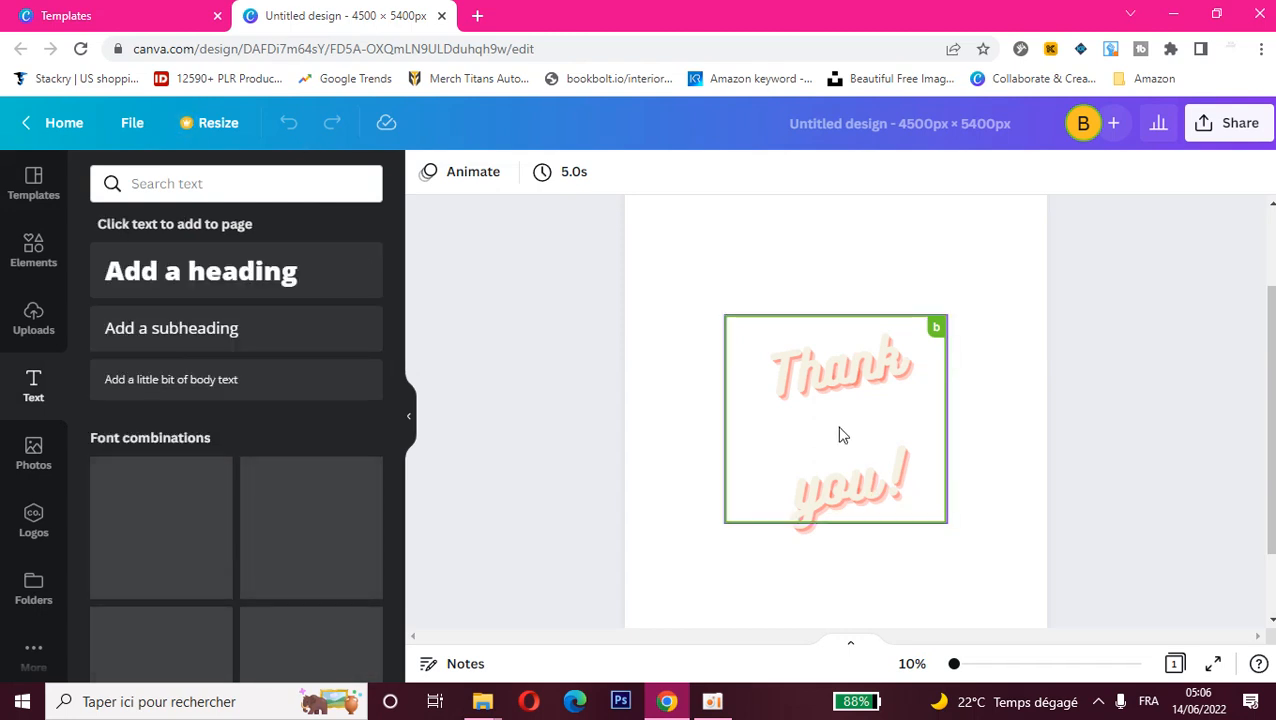
key("Delete")
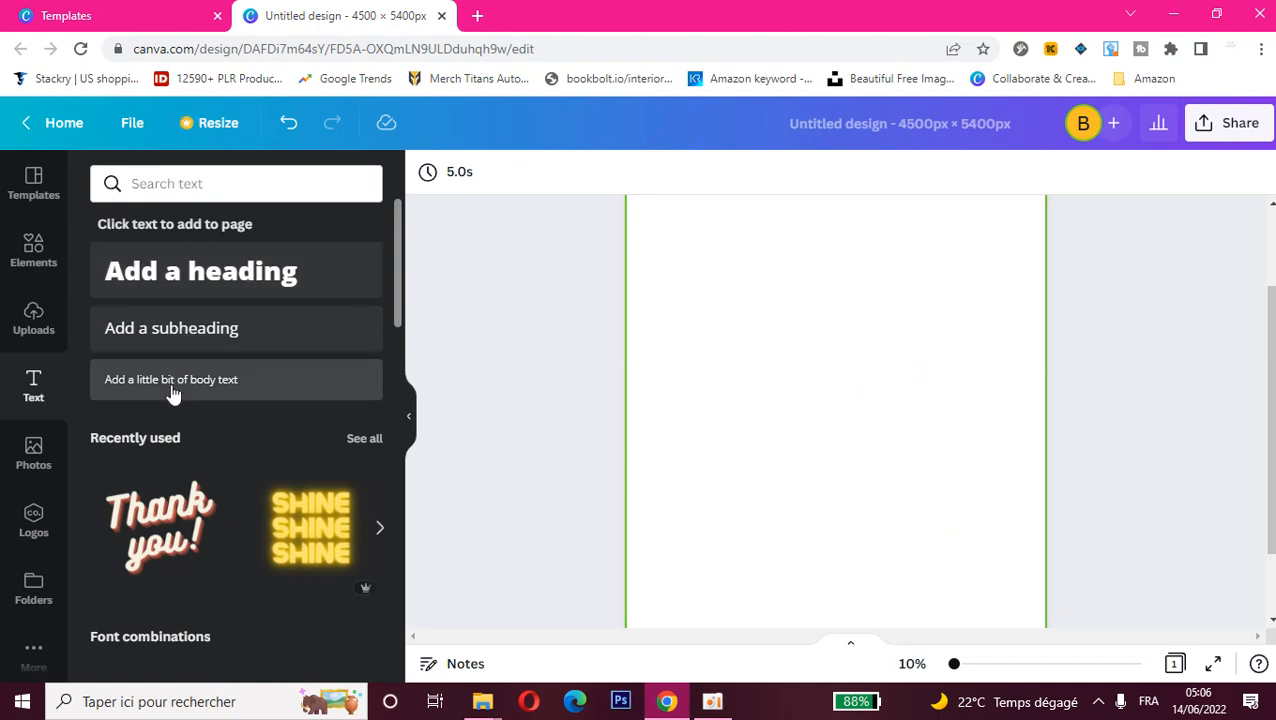
left_click(178, 263)
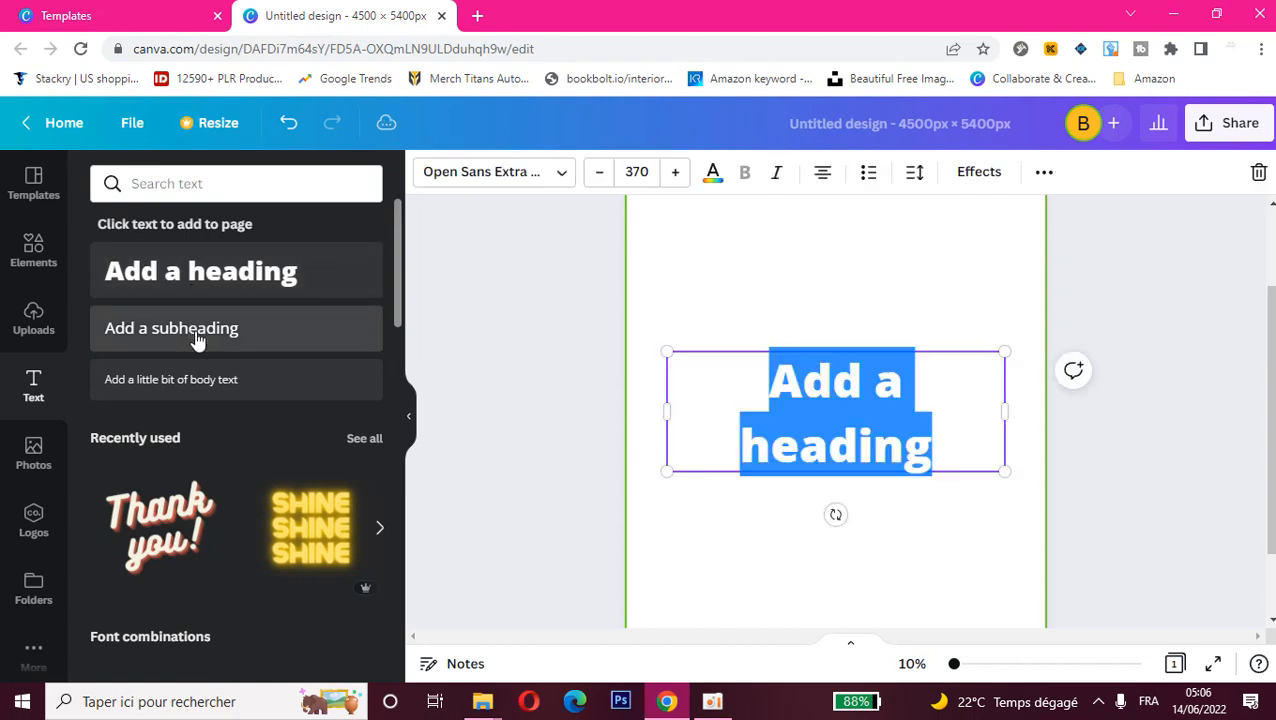
left_click(195, 338)
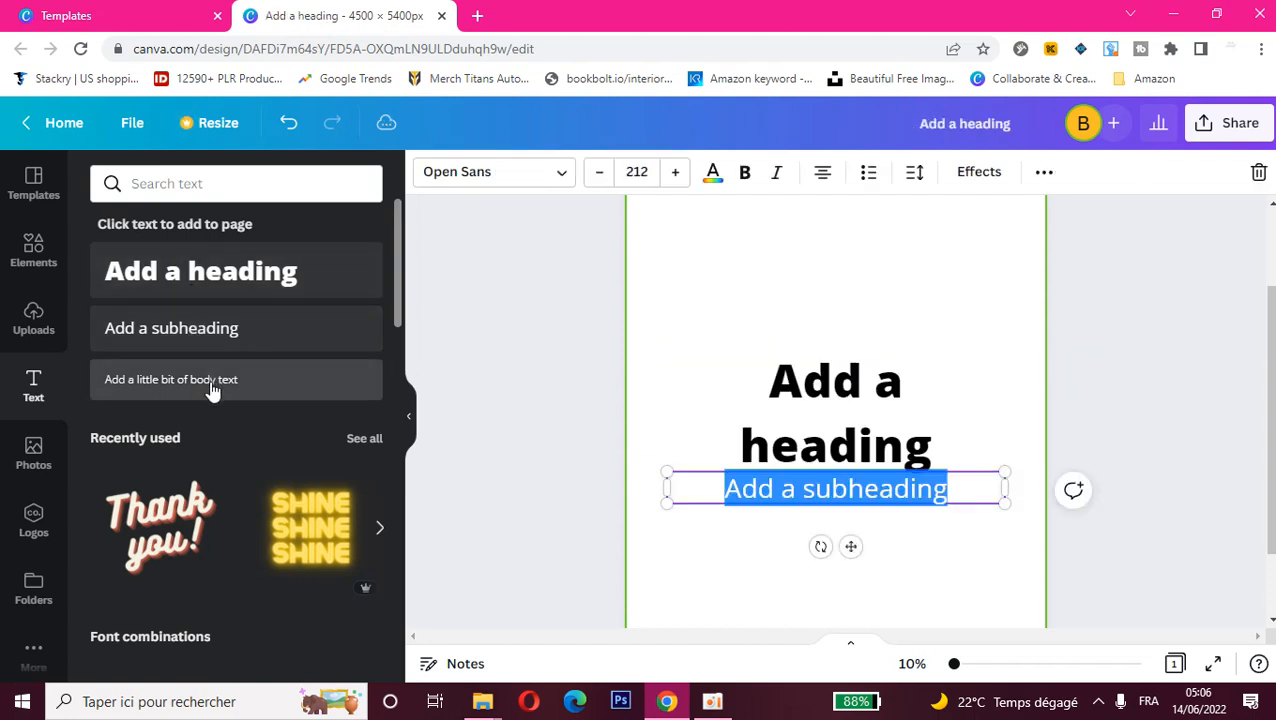
left_click(212, 390)
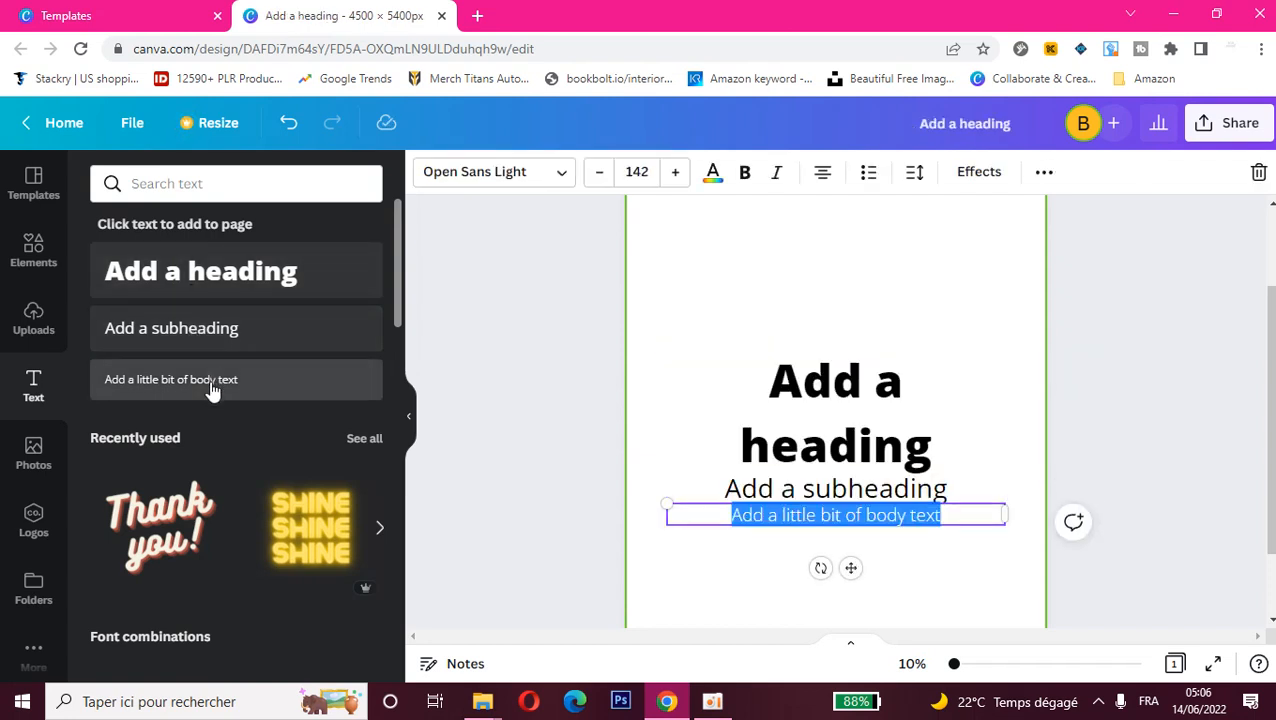
Step: Replace the heading's placeholder text with "Bobbenni"
left_click(848, 452)
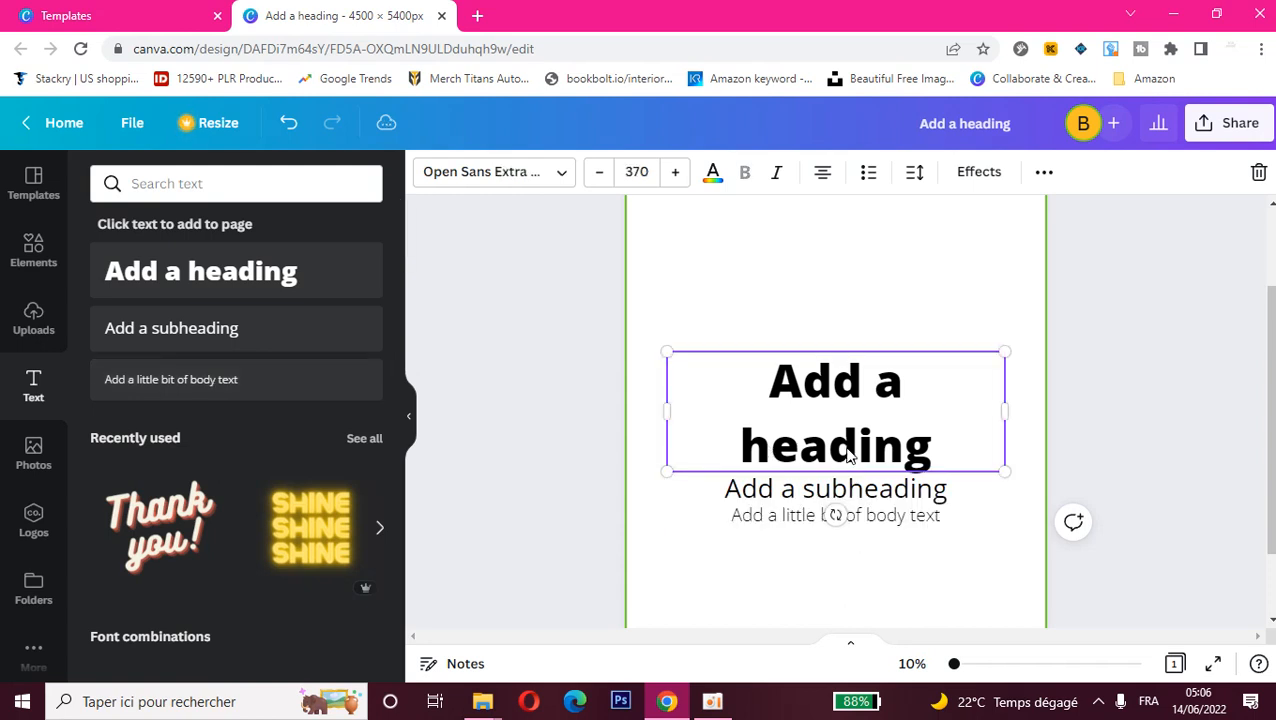
double_click(933, 457)
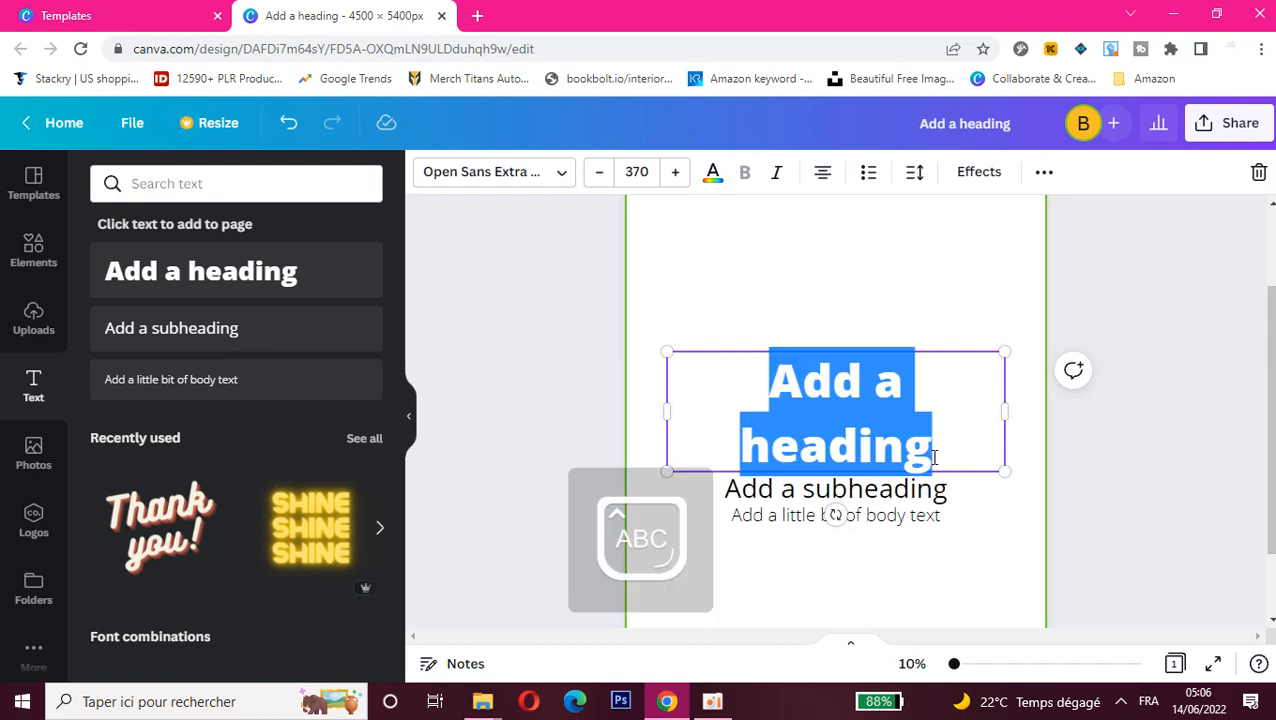
type("Bo")
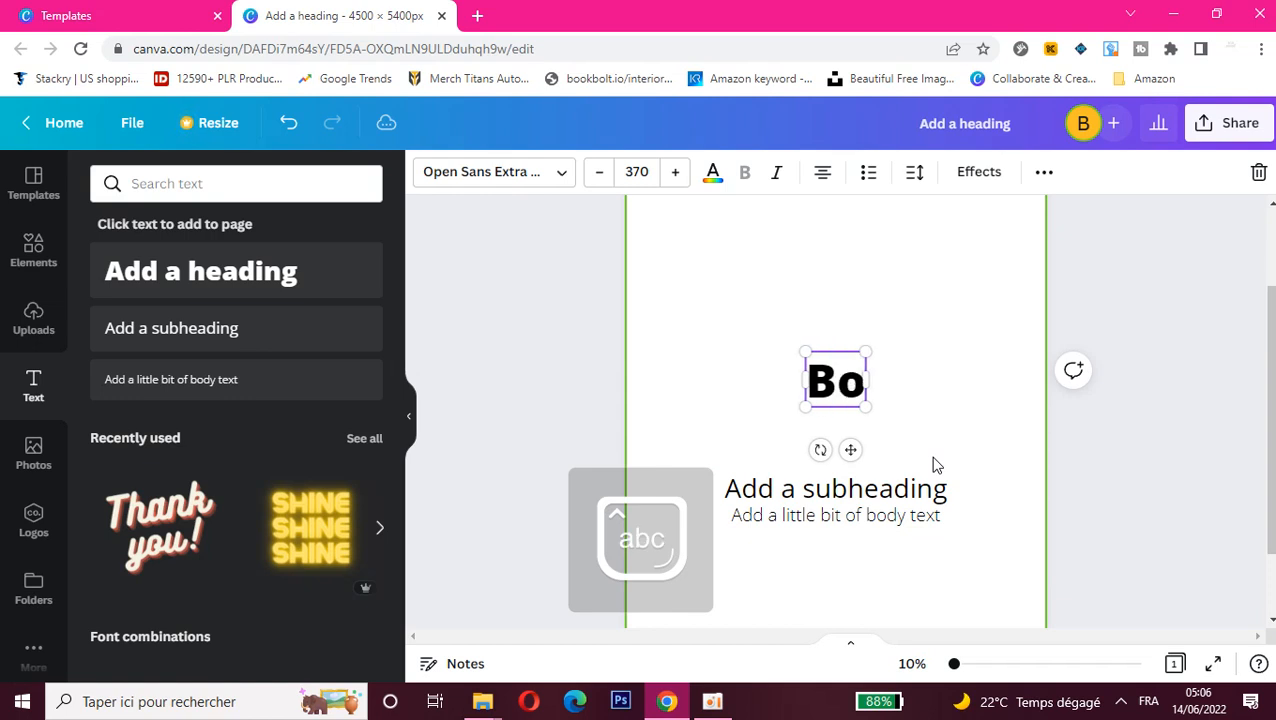
type("bben")
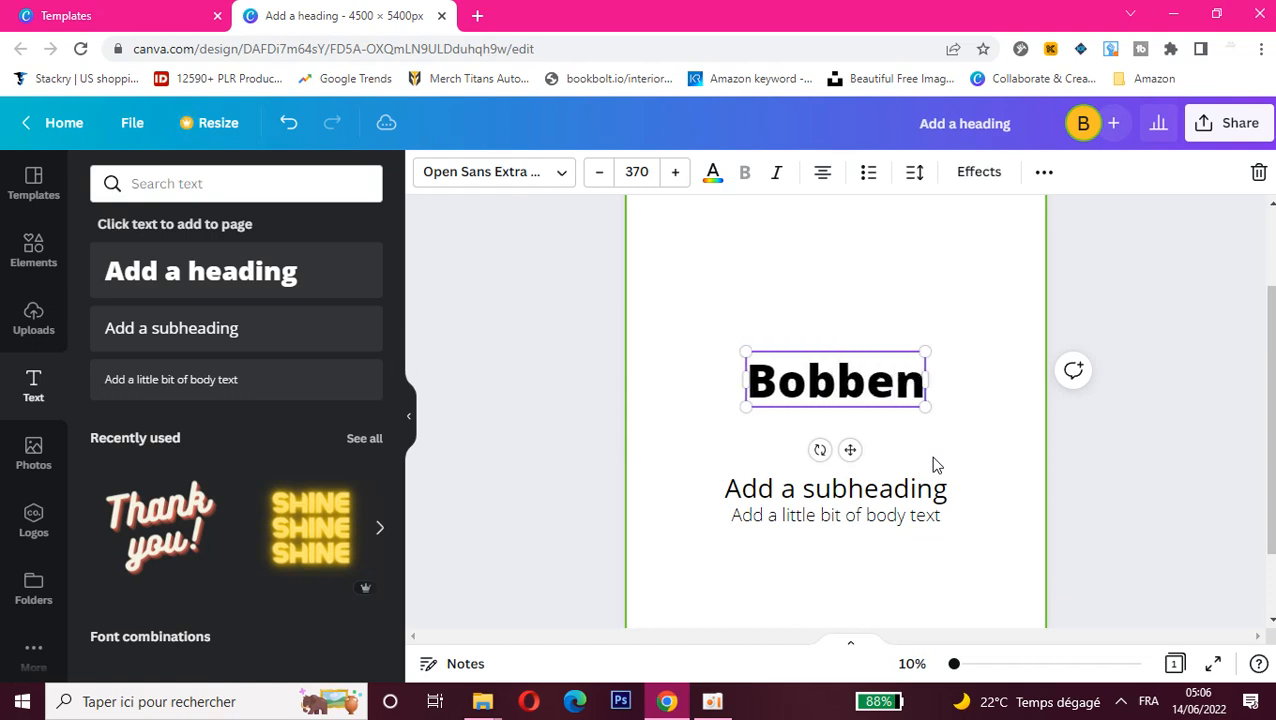
type("ni")
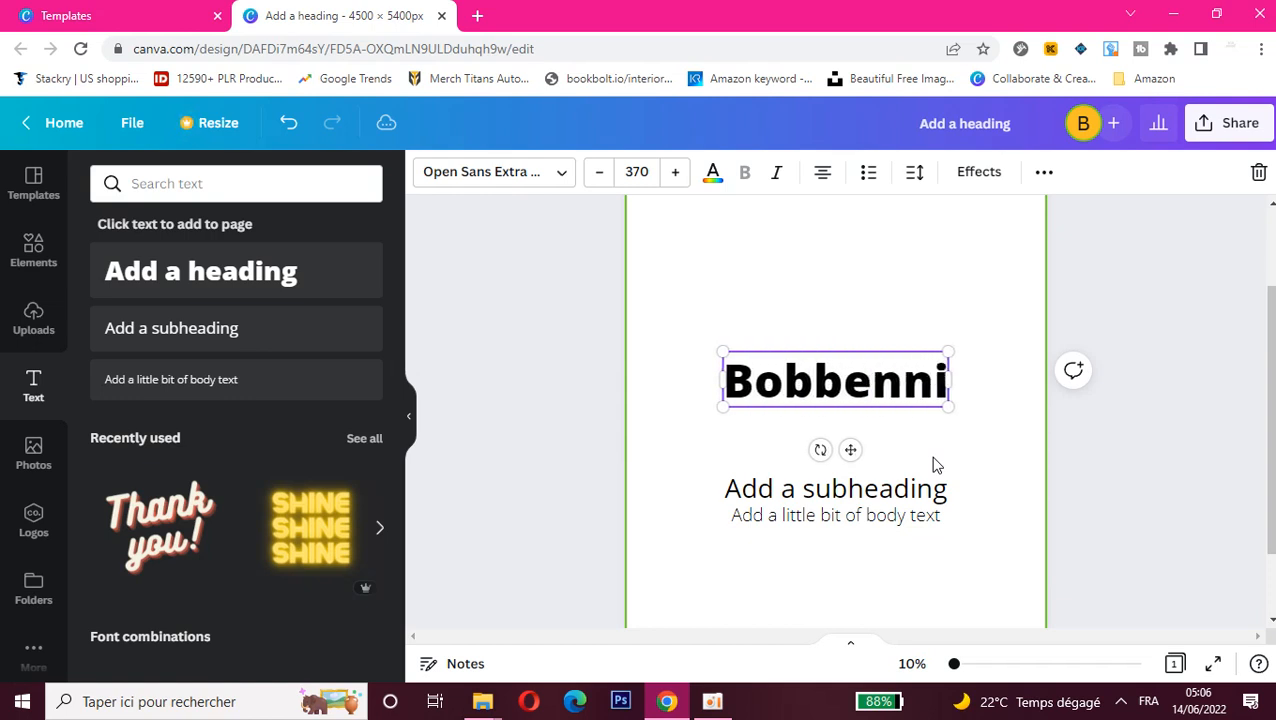
Step: Replace the subheading's placeholder text with "Working with text"
left_click(913, 497)
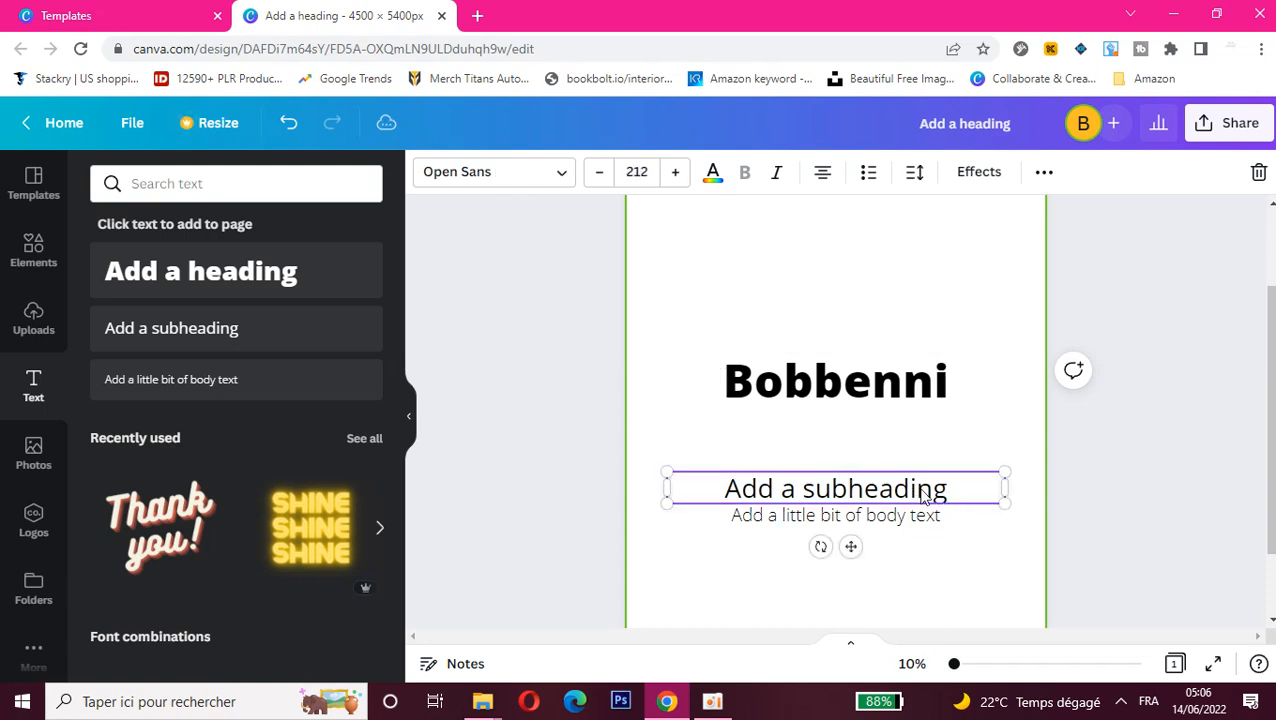
left_click(913, 497)
left_click(945, 489)
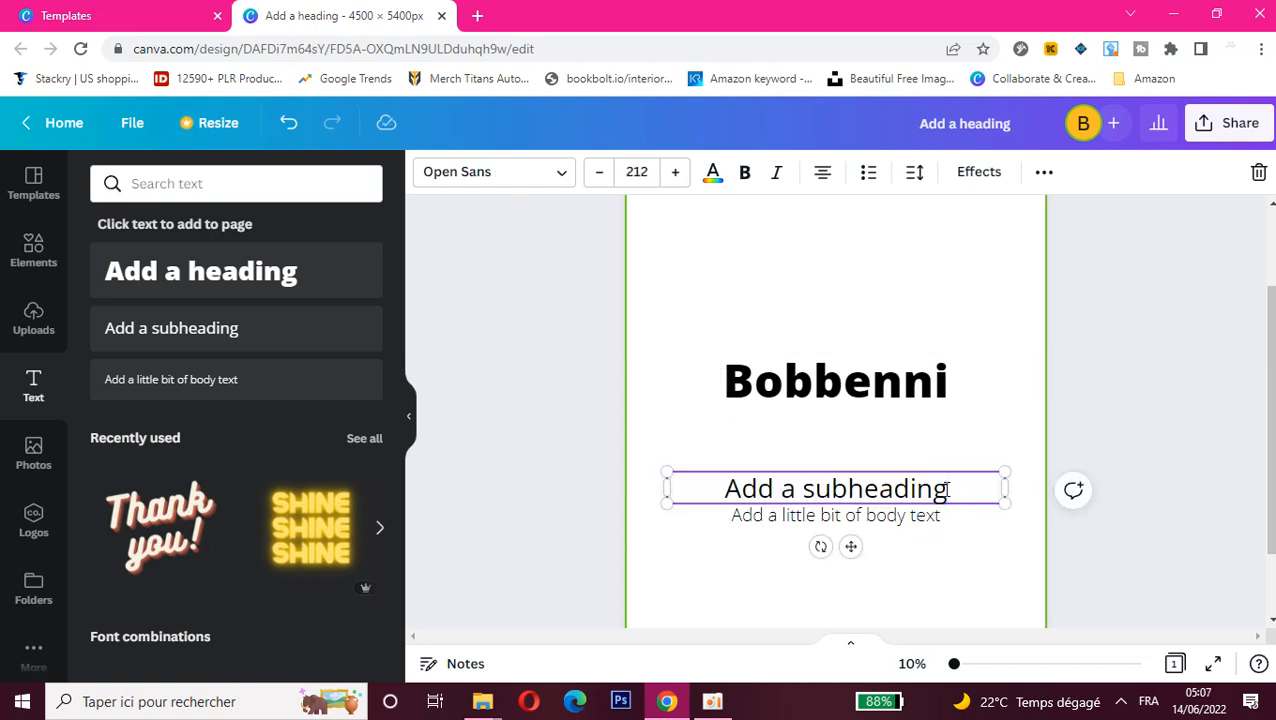
key("BackSpace")
key("BackSpace")
key("BackSpace")
key("BackSpace")
key("BackSpace")
key("BackSpace")
key("BackSpace")
key("BackSpace")
key("BackSpace")
key("BackSpace")
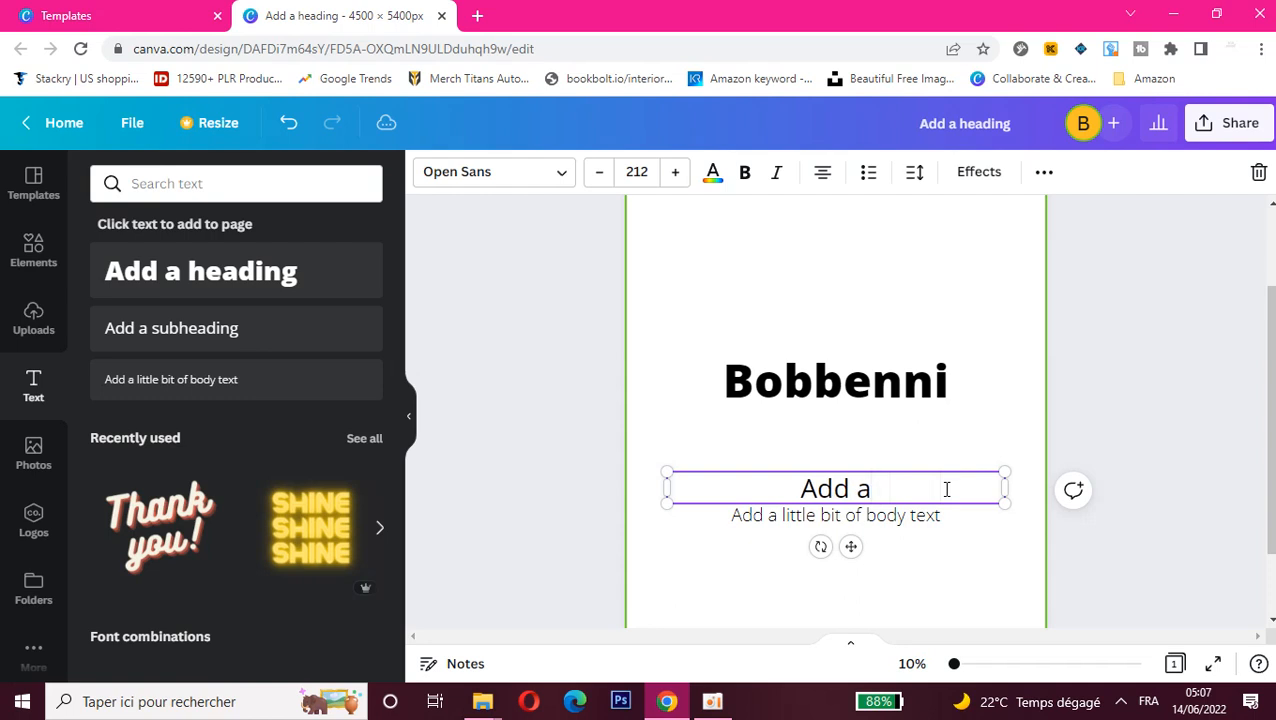
key("BackSpace")
key("BackSpace")
key("BackSpace")
key("BackSpace")
key("BackSpace")
key("Caps_Lock")
type("W")
key("Caps_Lock")
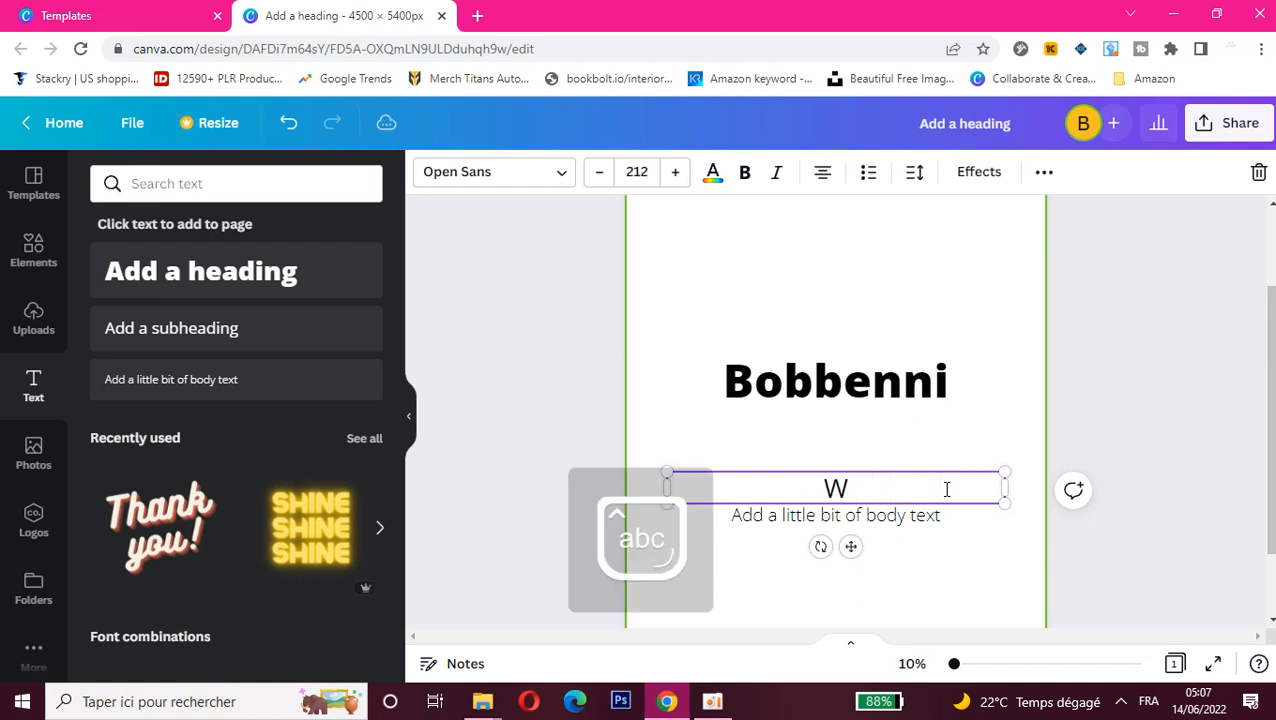
type("orkin")
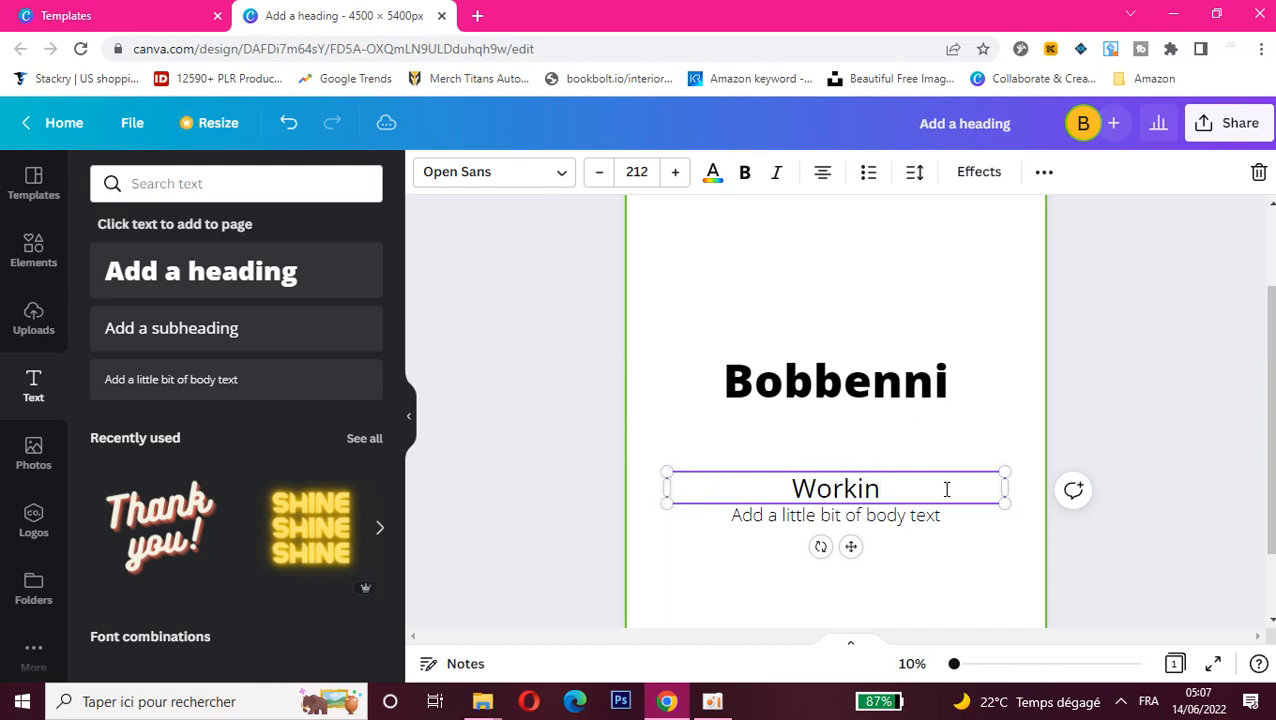
type("g wiy")
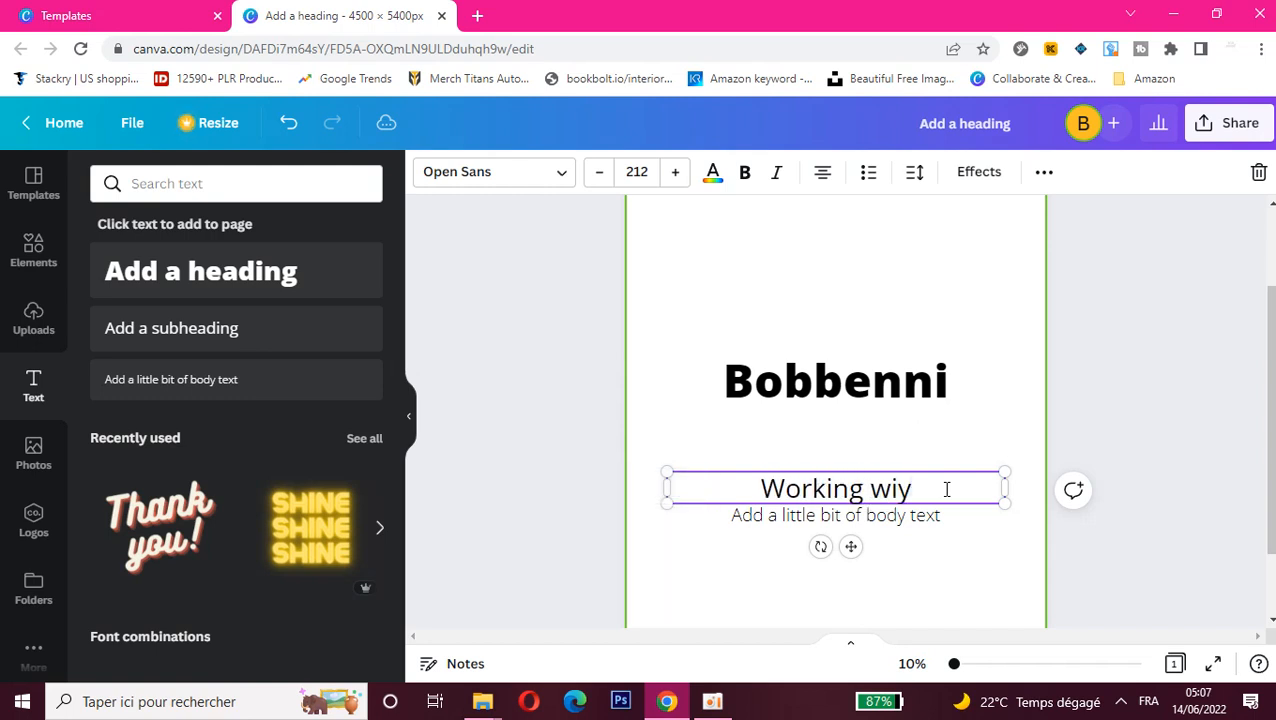
key("BackSpace")
type("th ")
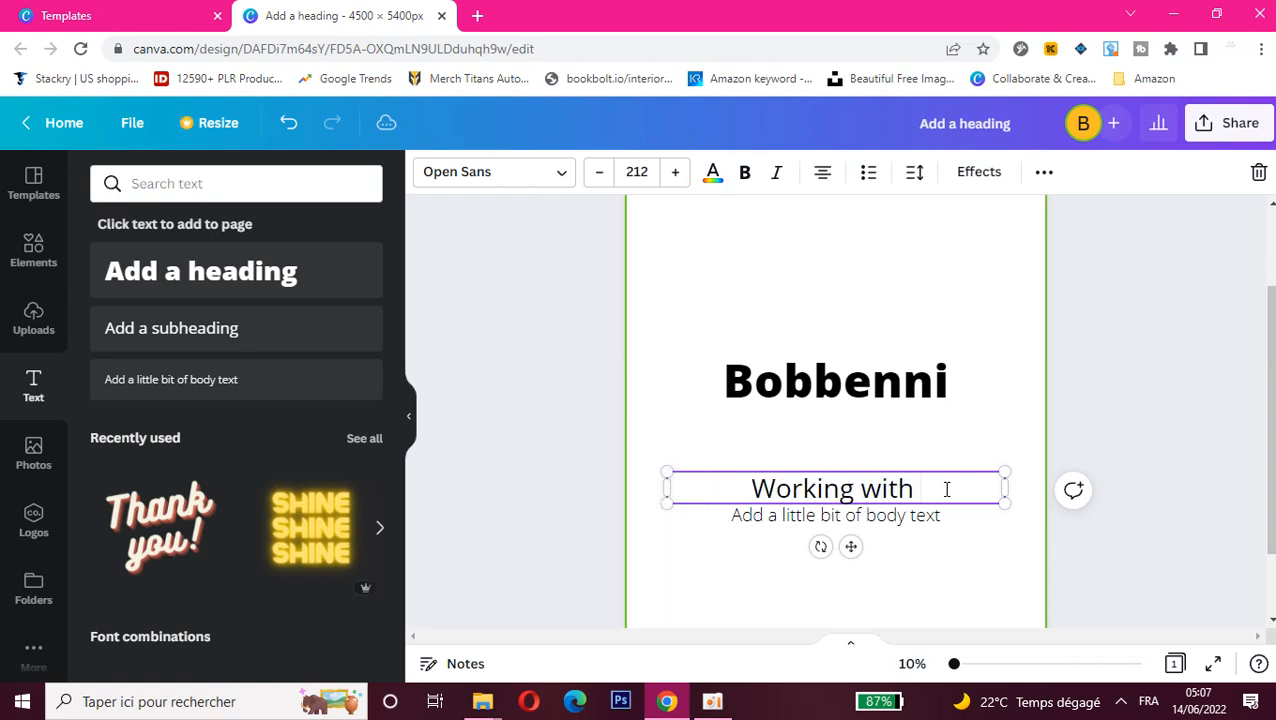
type("text")
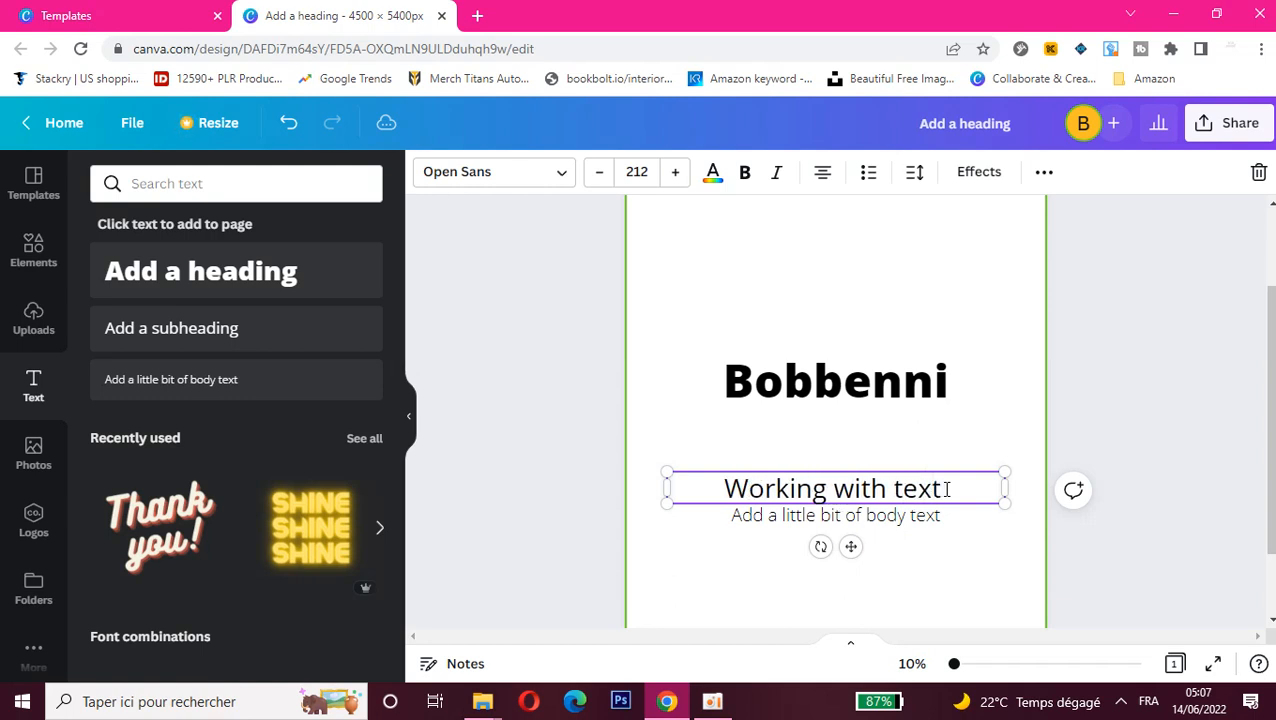
Step: Replace the body text placeholder with "hello everyone this tutorial is about texts"
left_click(952, 518)
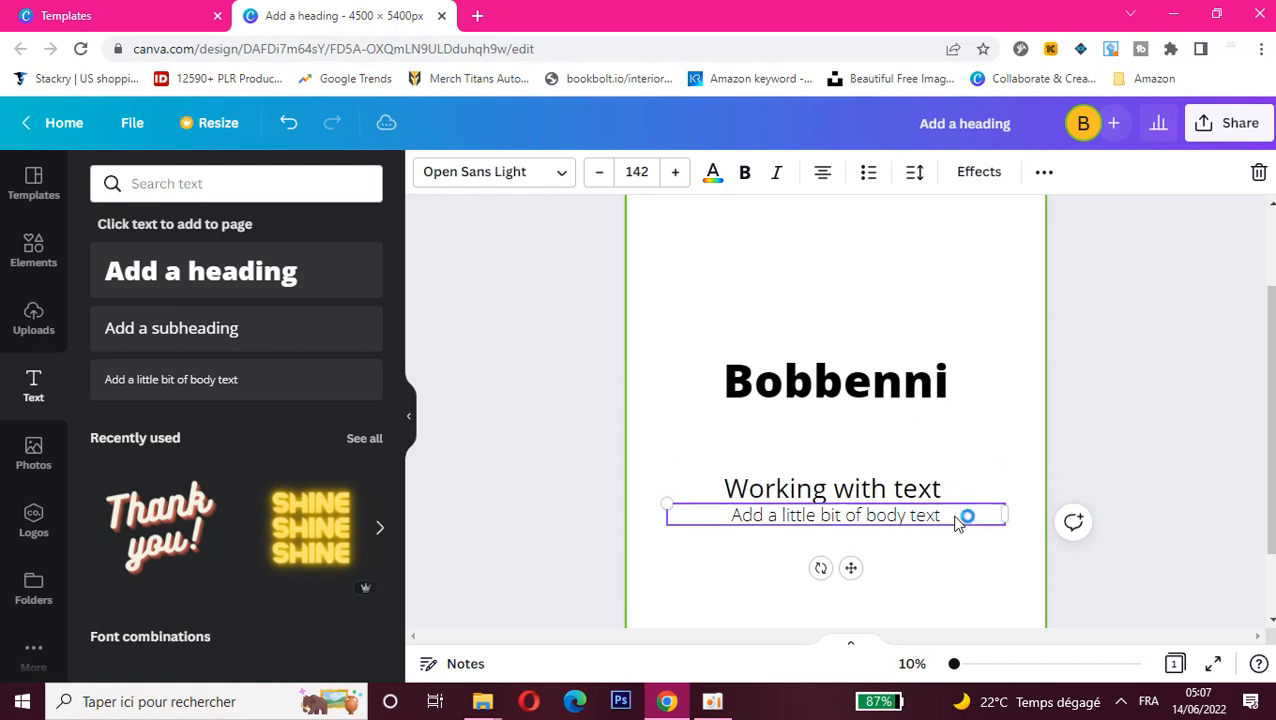
double_click(945, 516)
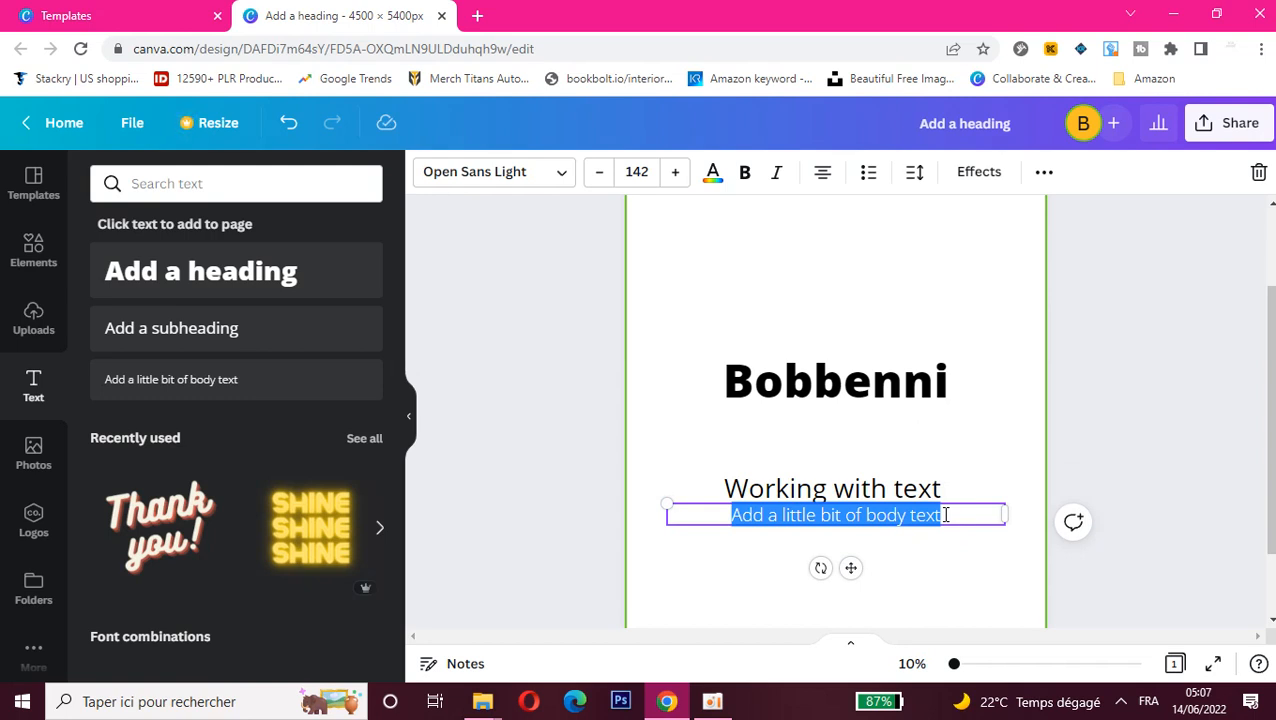
type("hello")
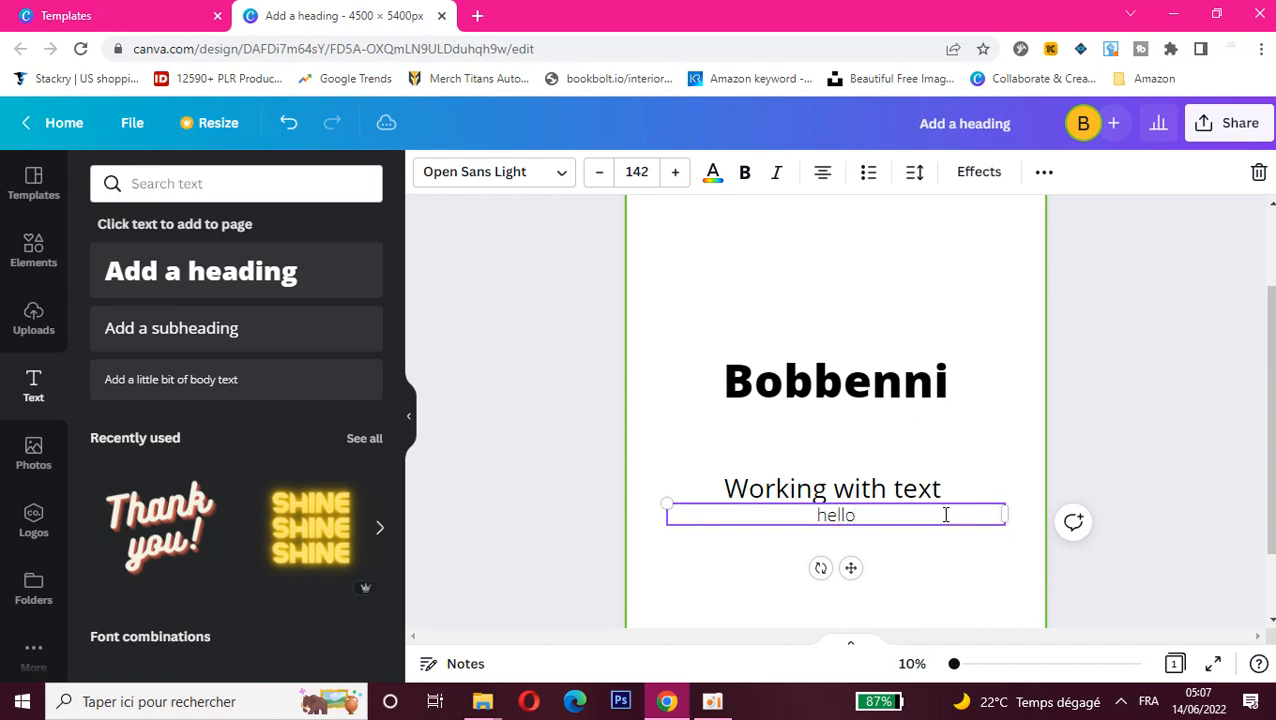
type(" everyon")
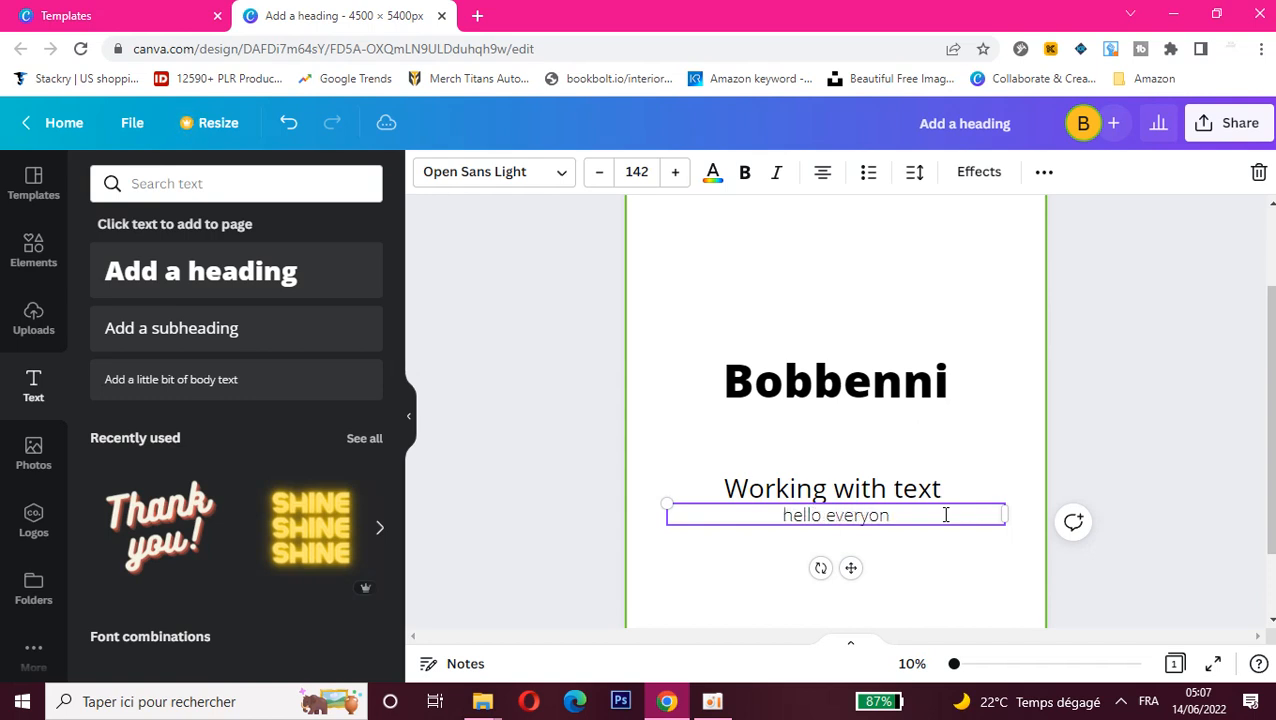
type("e th")
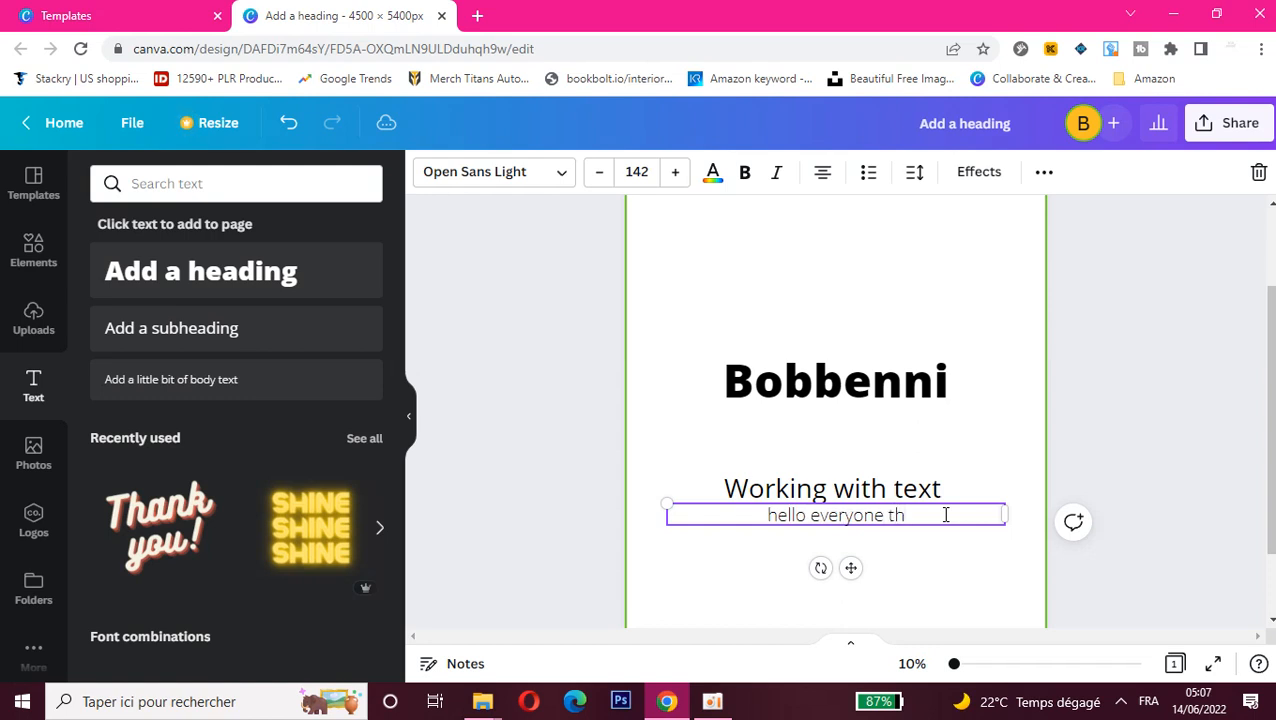
type("is tutorial")
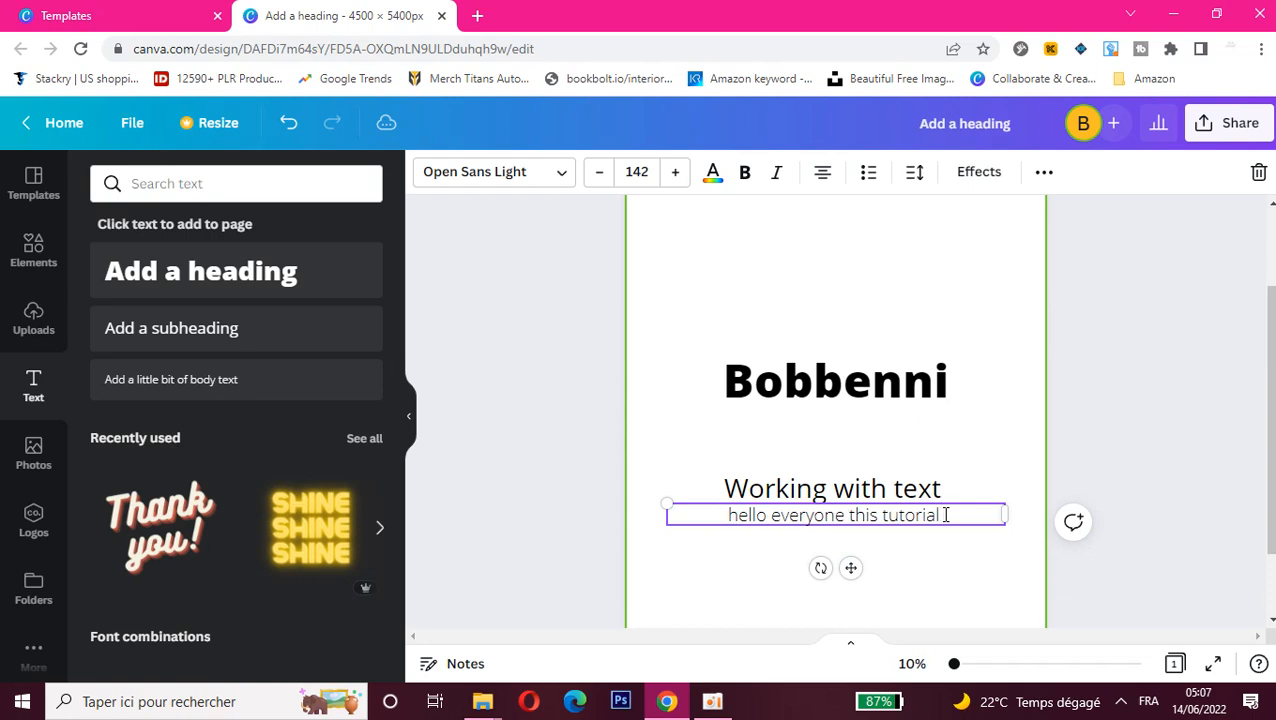
type(" is ab")
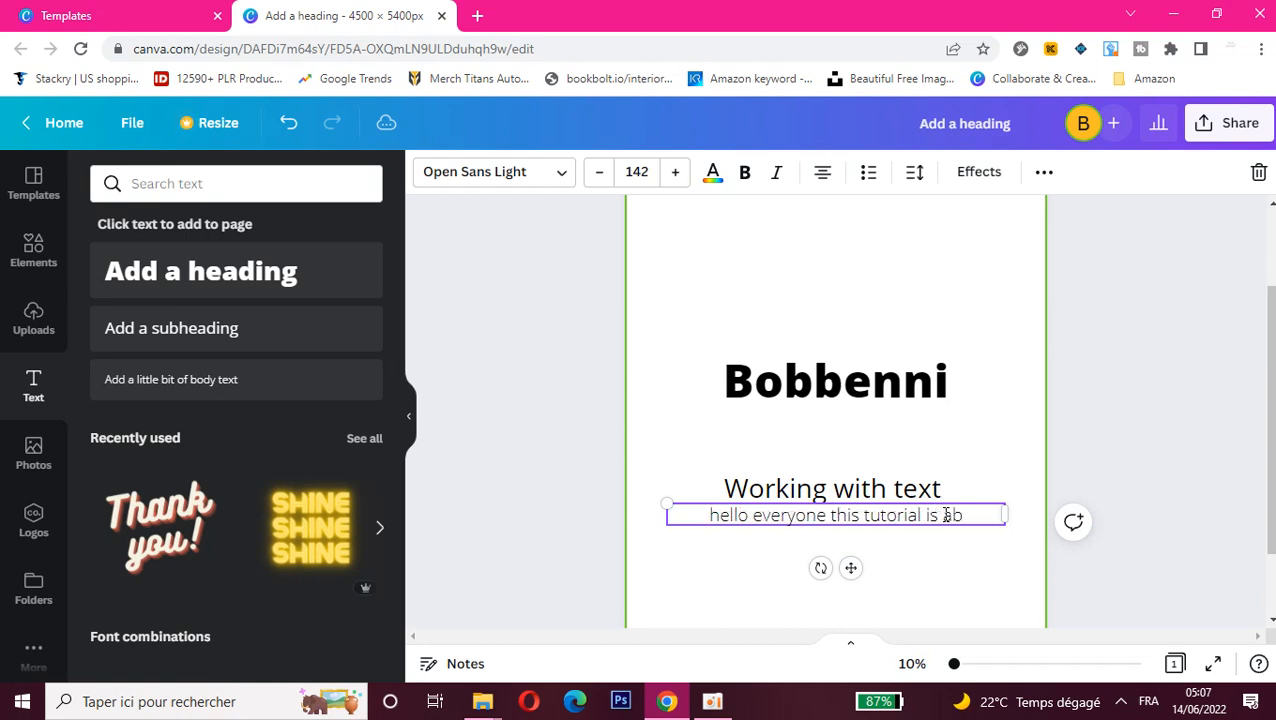
type("out test")
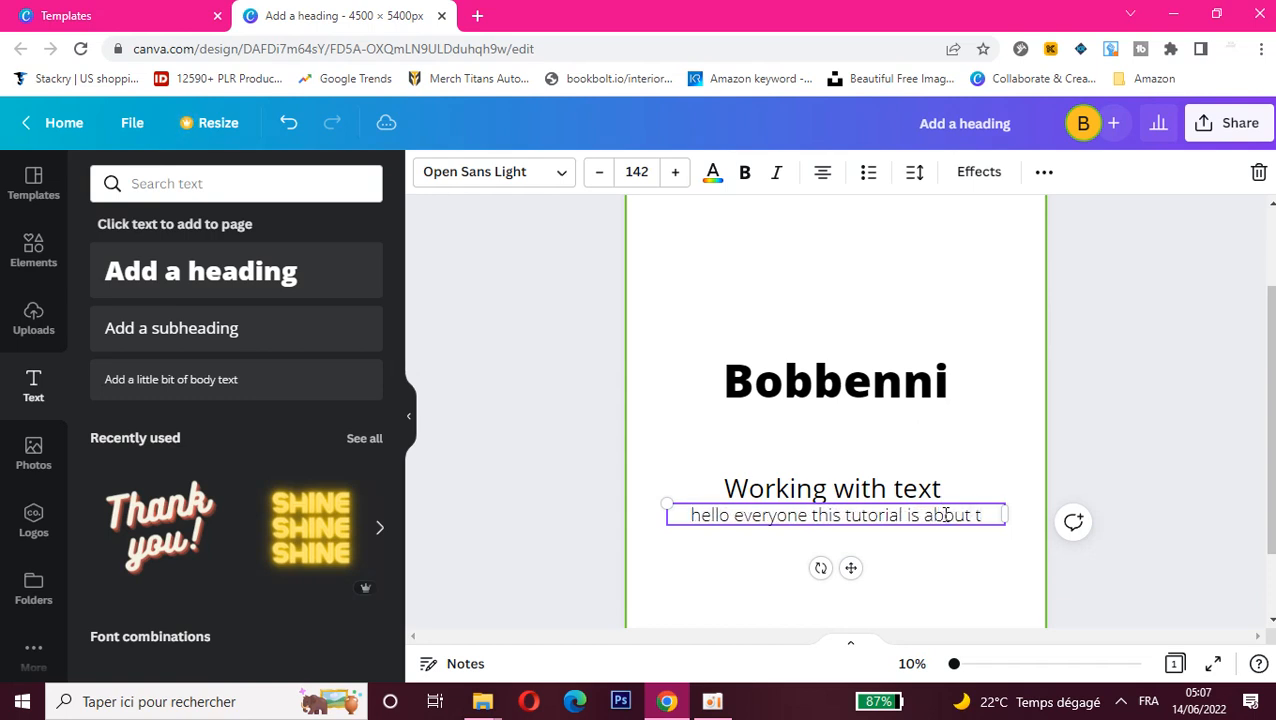
key("BackSpace")
key("BackSpace")
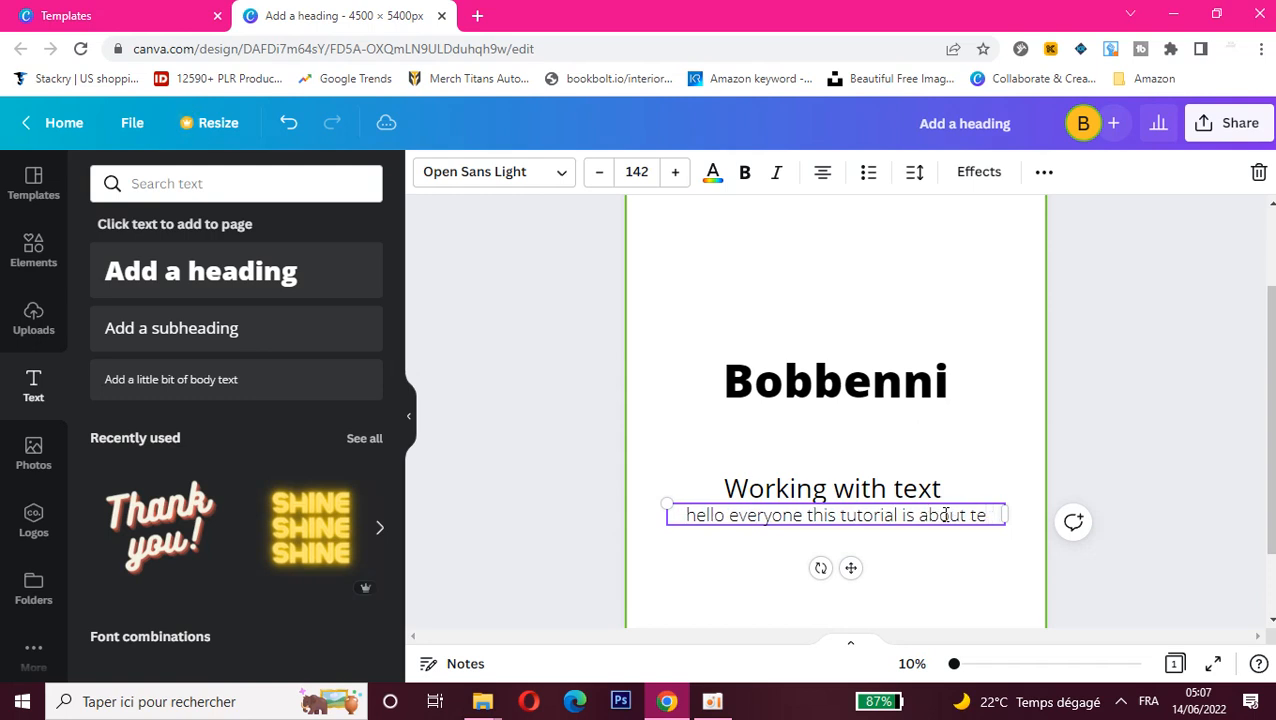
type("v=")
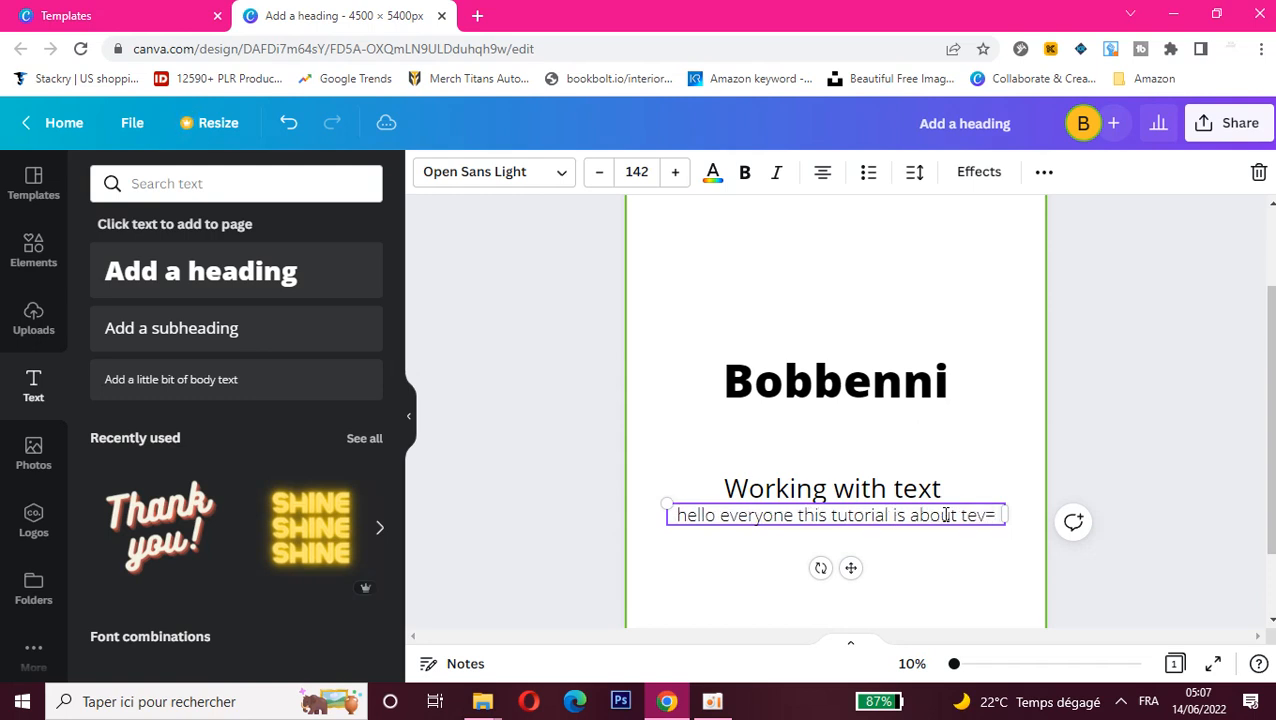
key("BackSpace")
key("BackSpace")
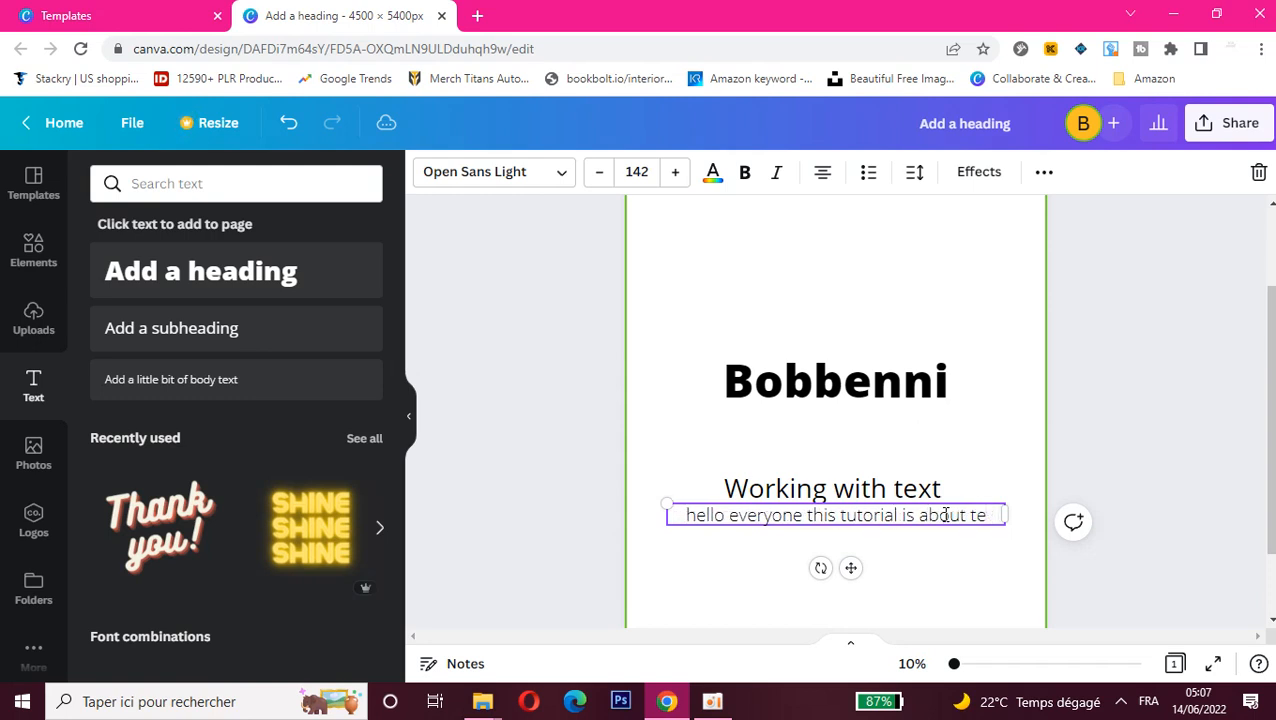
type("xts ")
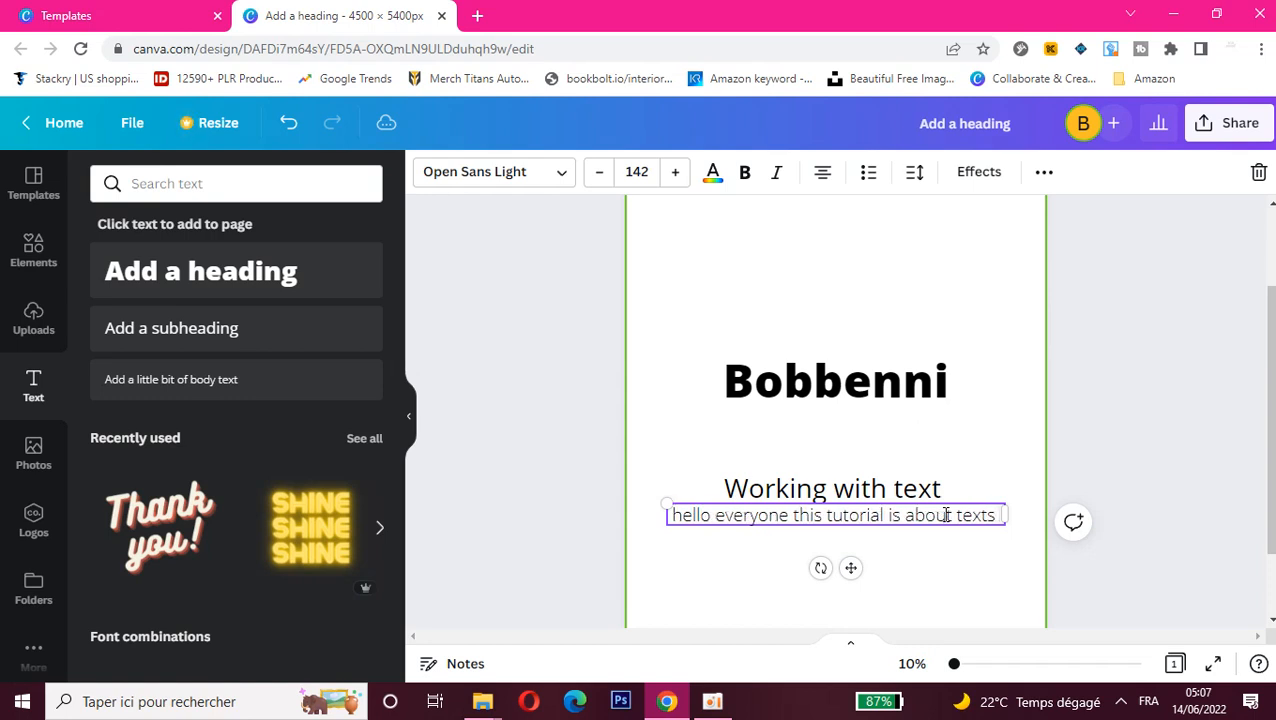
type("in")
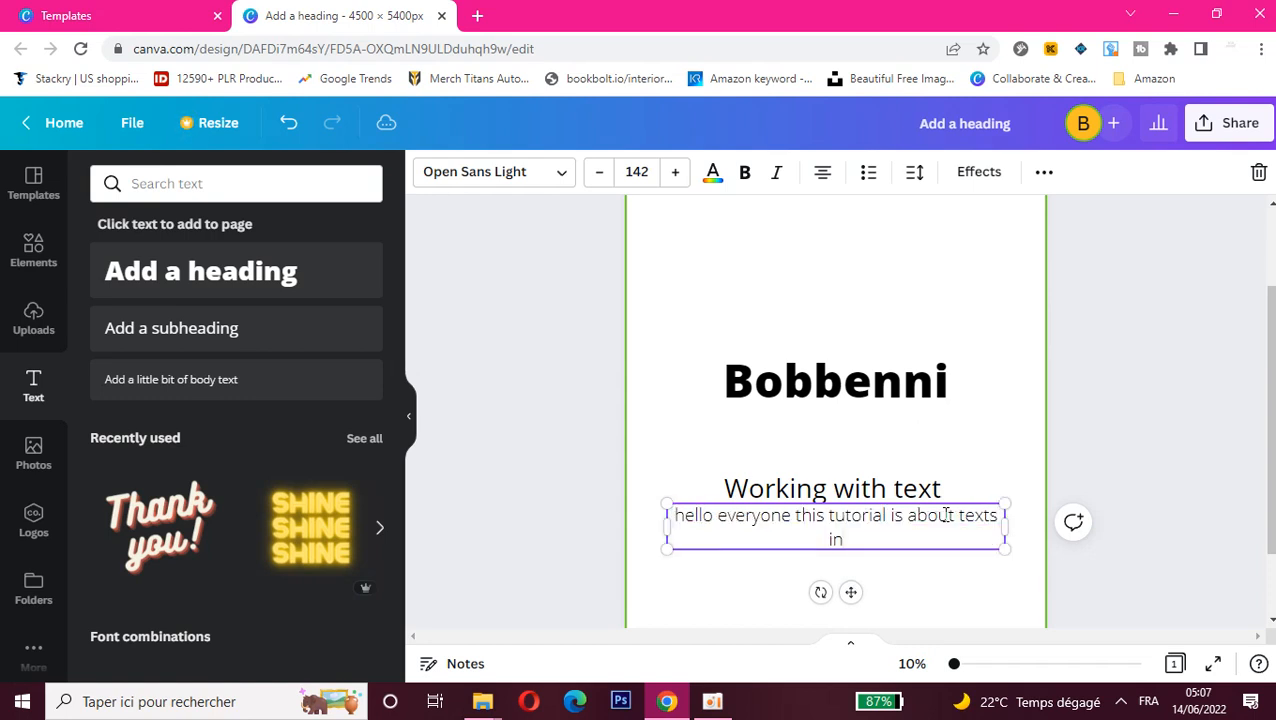
type(" general : headi")
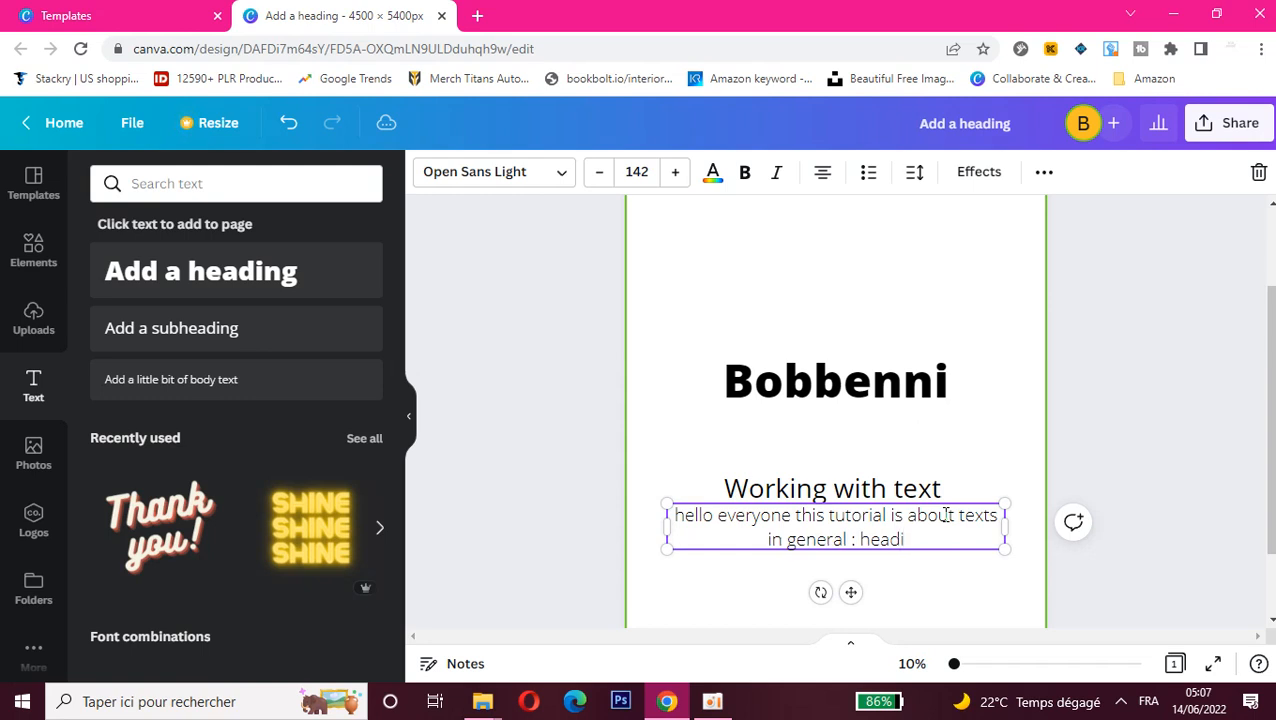
type("ng")
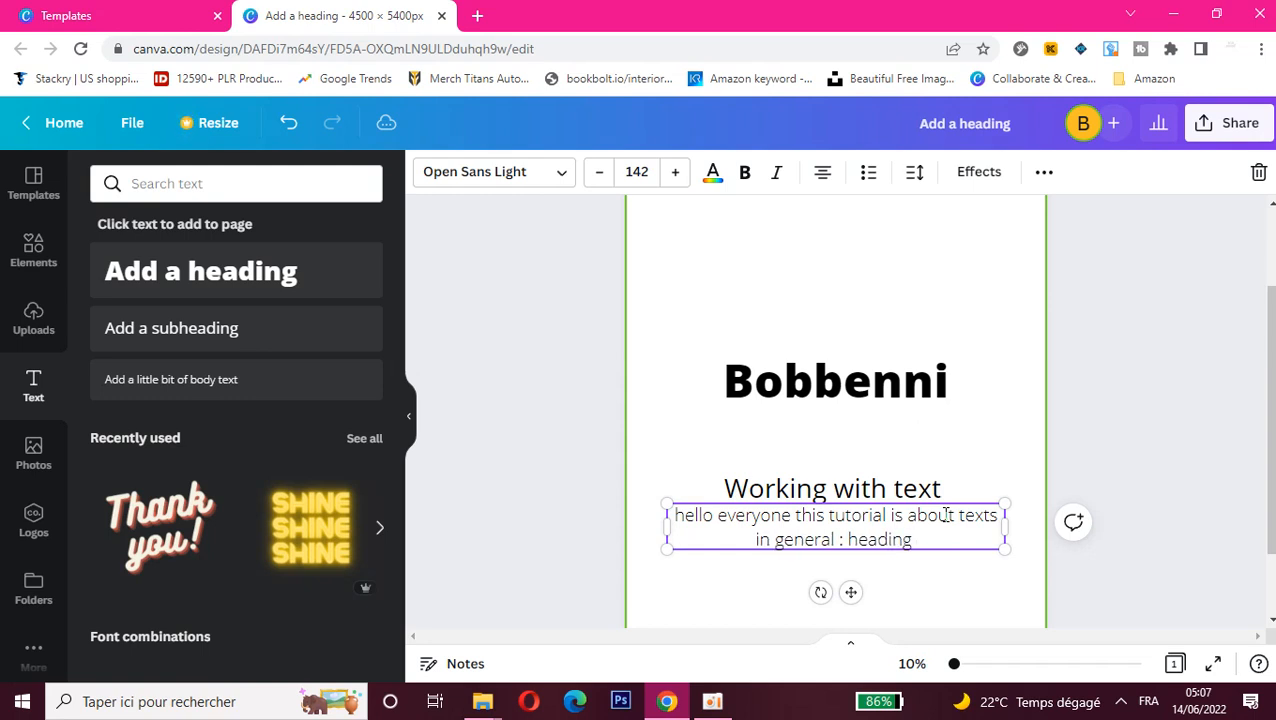
type(", sub")
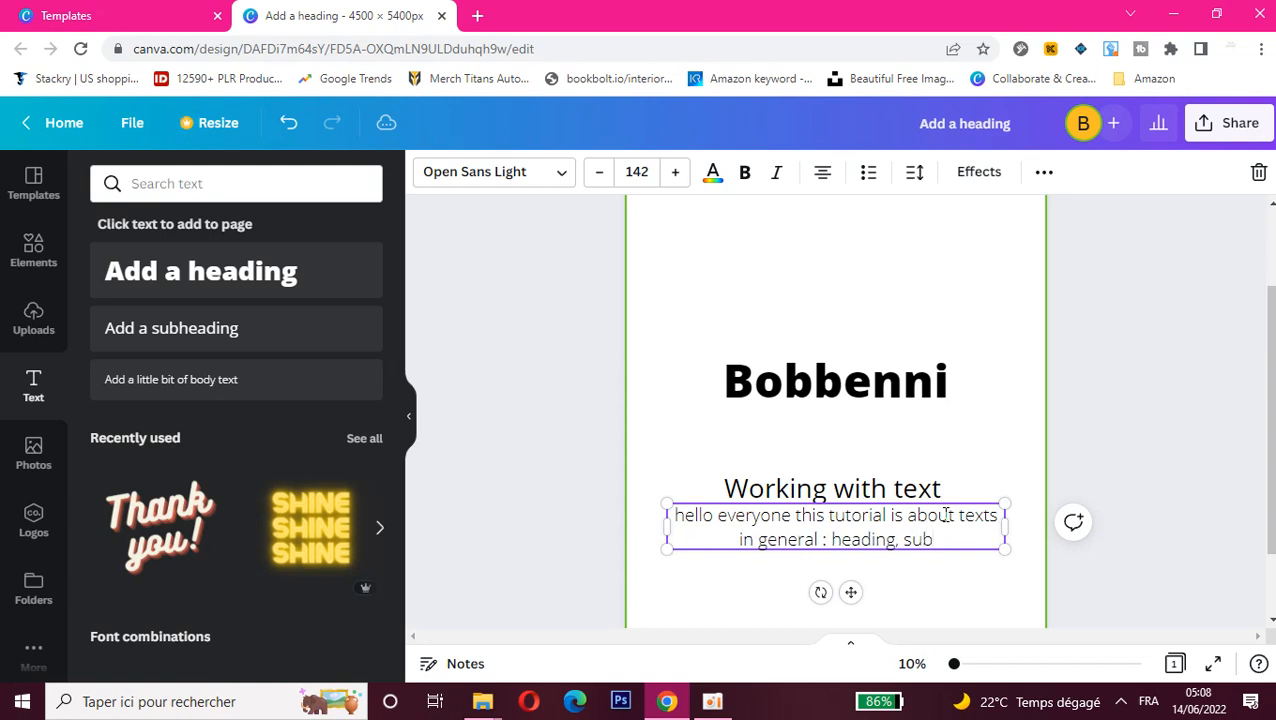
type("heading")
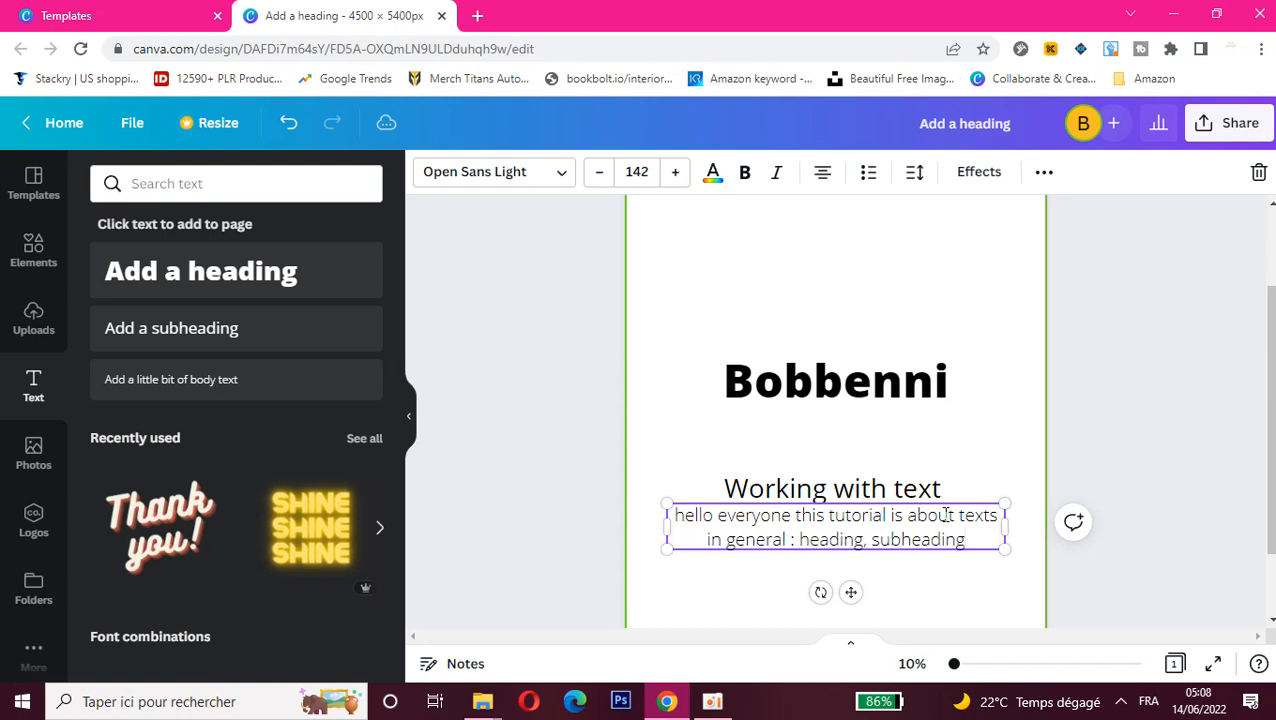
type(" body")
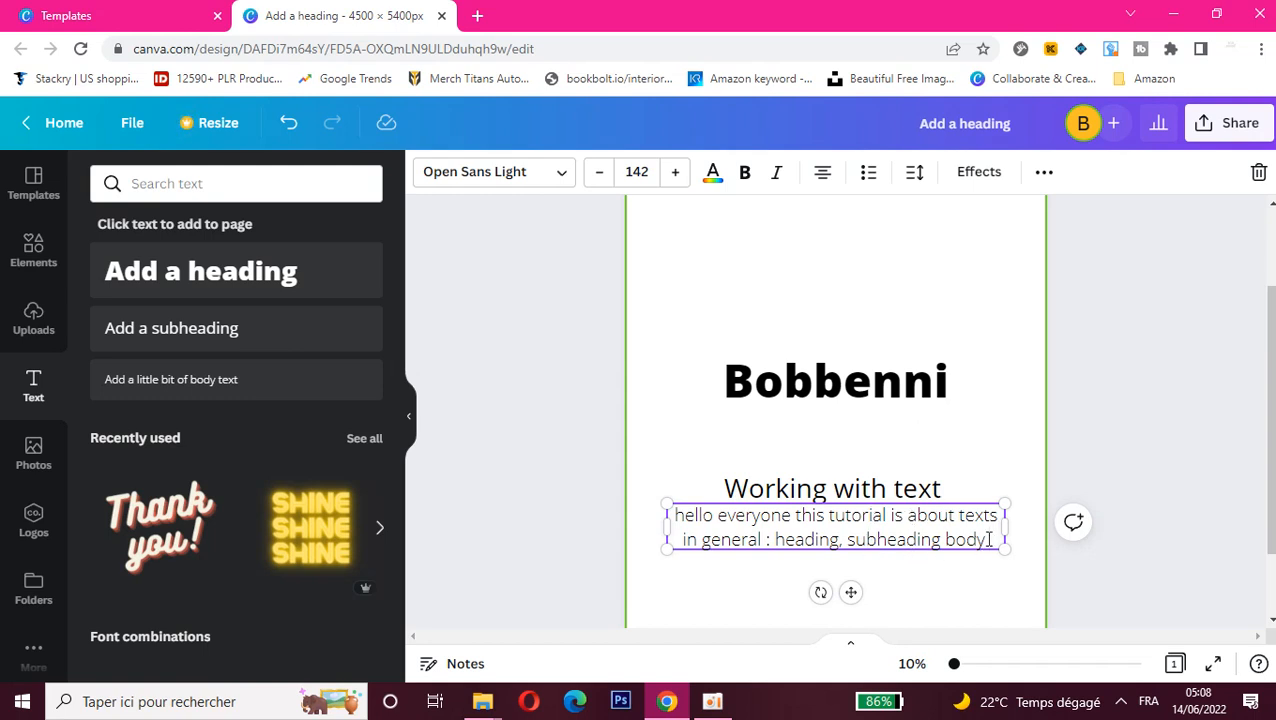
Step: Extend the body text with "in general : heading, subheading body fonts etc."
type("fonts")
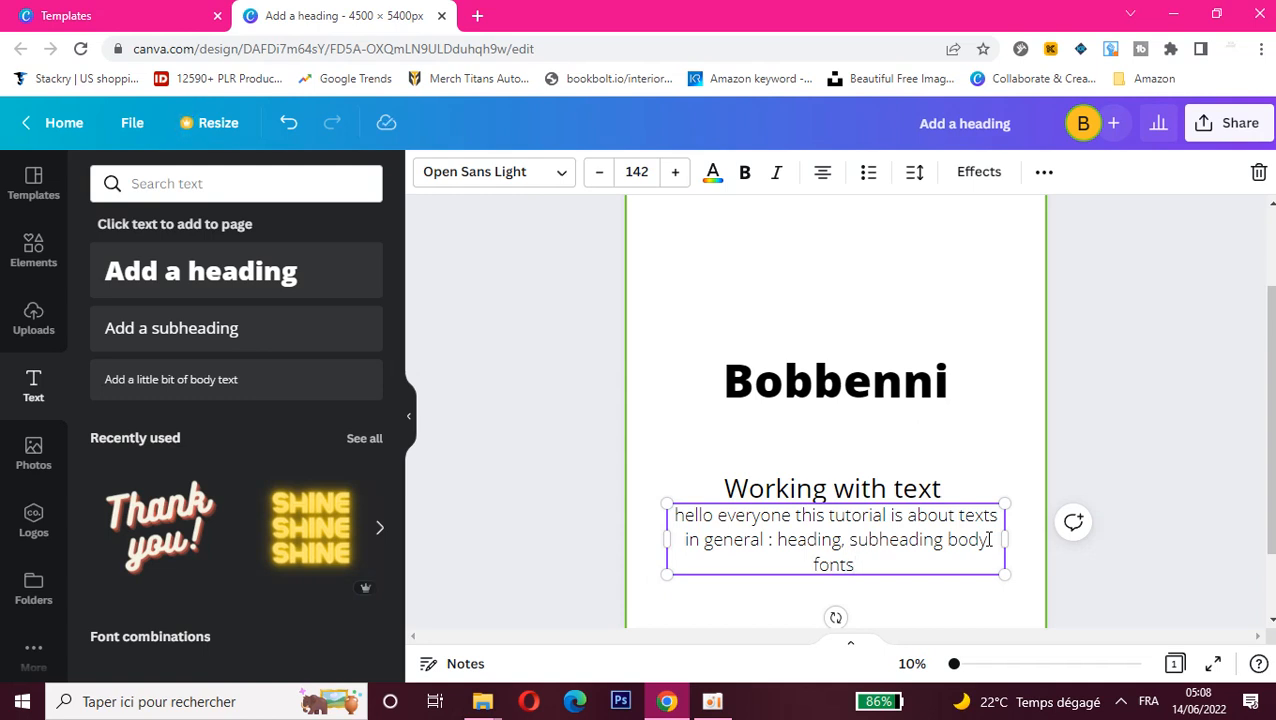
type(" etc.")
Step: Move the "Bobbenni" heading up near the top of the page and colour it pink
left_click(800, 376)
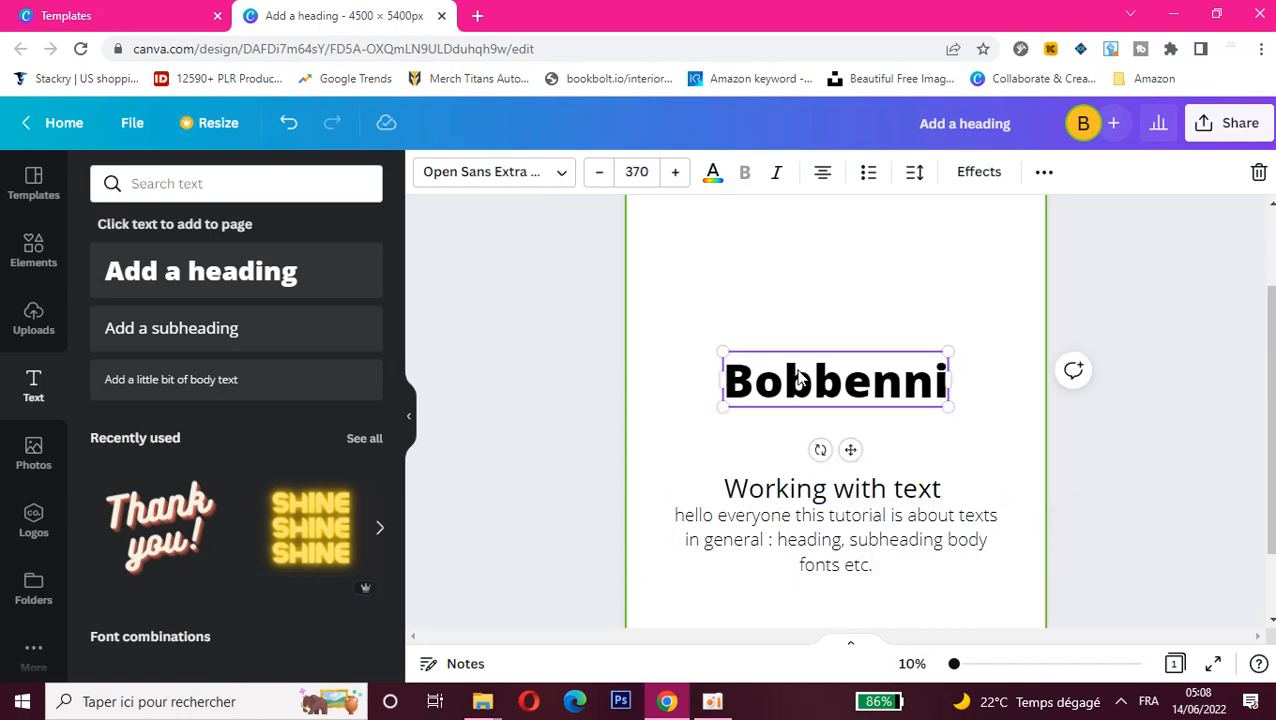
left_click_drag(800, 376, 790, 250)
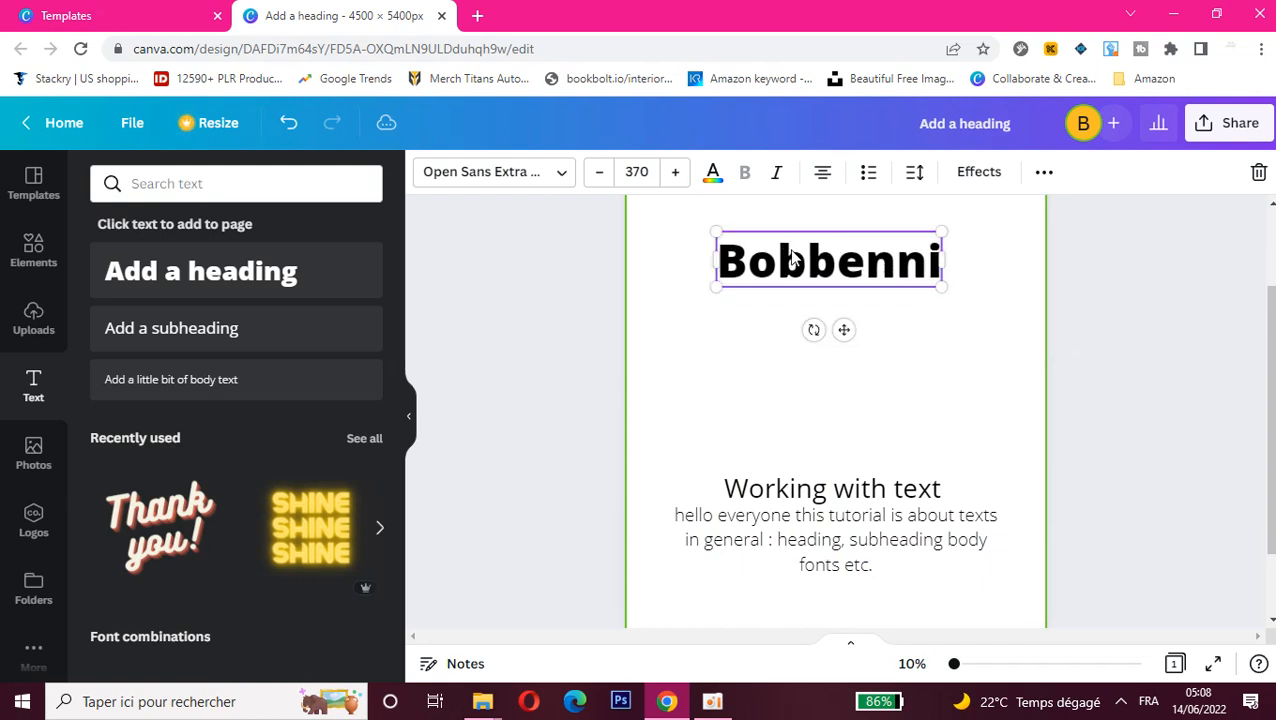
left_click(710, 174)
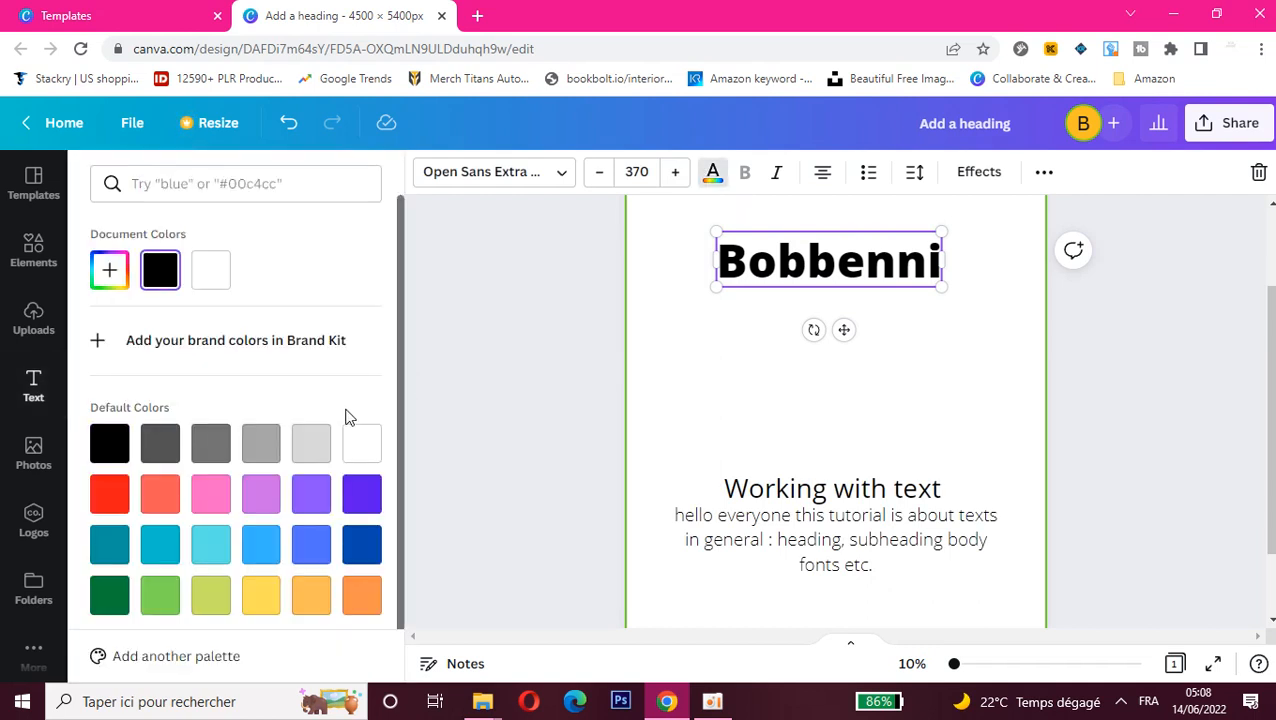
left_click(209, 496)
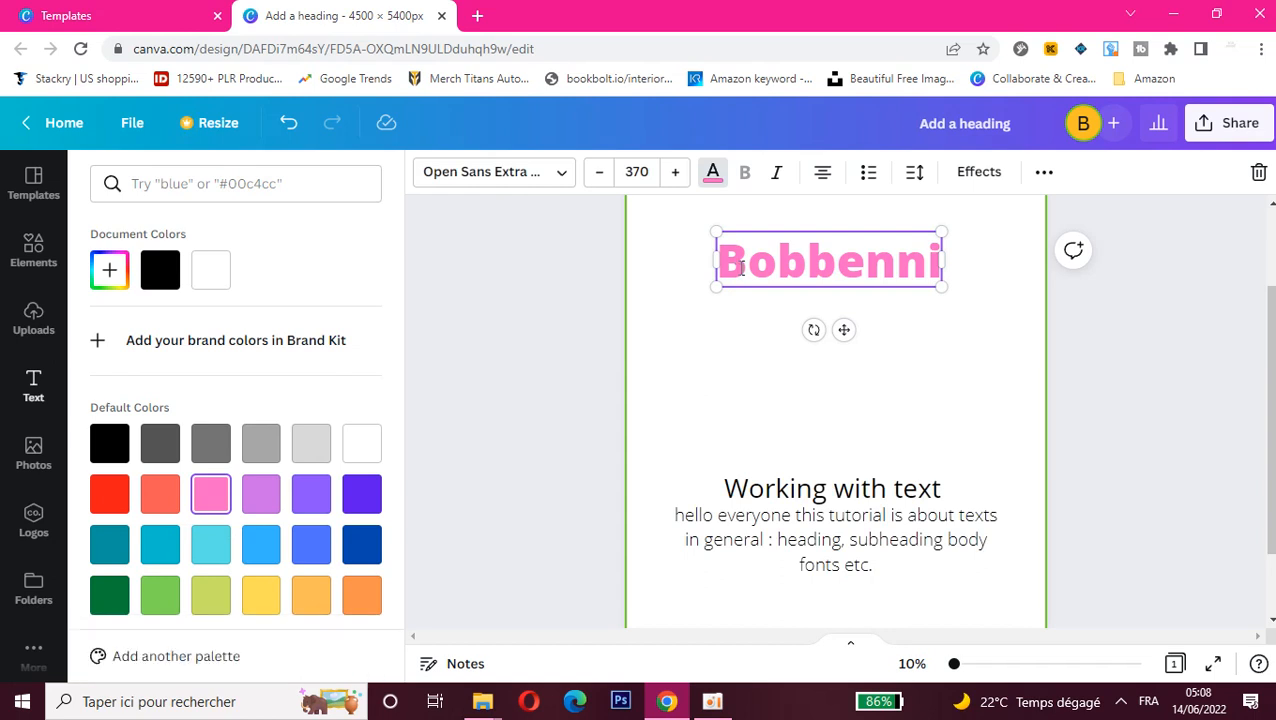
Step: Colour the heading's letter "B" light purple and its letter "o" deep violet
left_click_drag(742, 268, 721, 268)
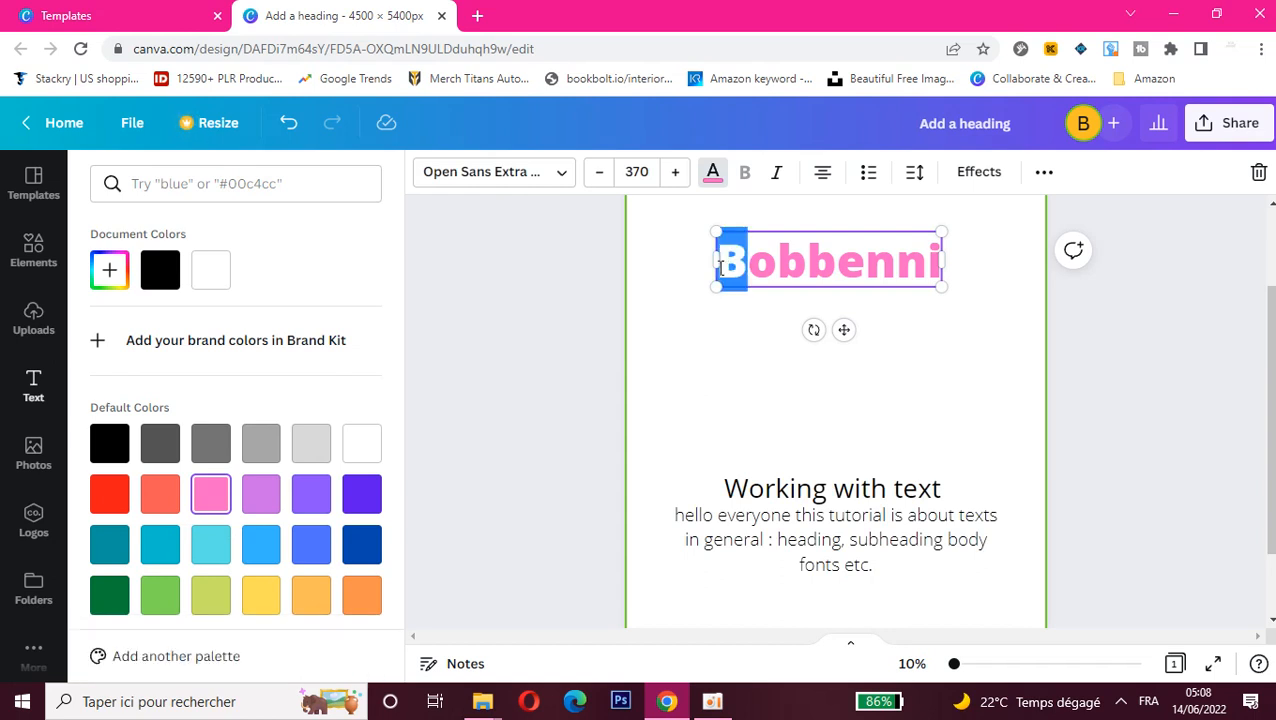
left_click(713, 175)
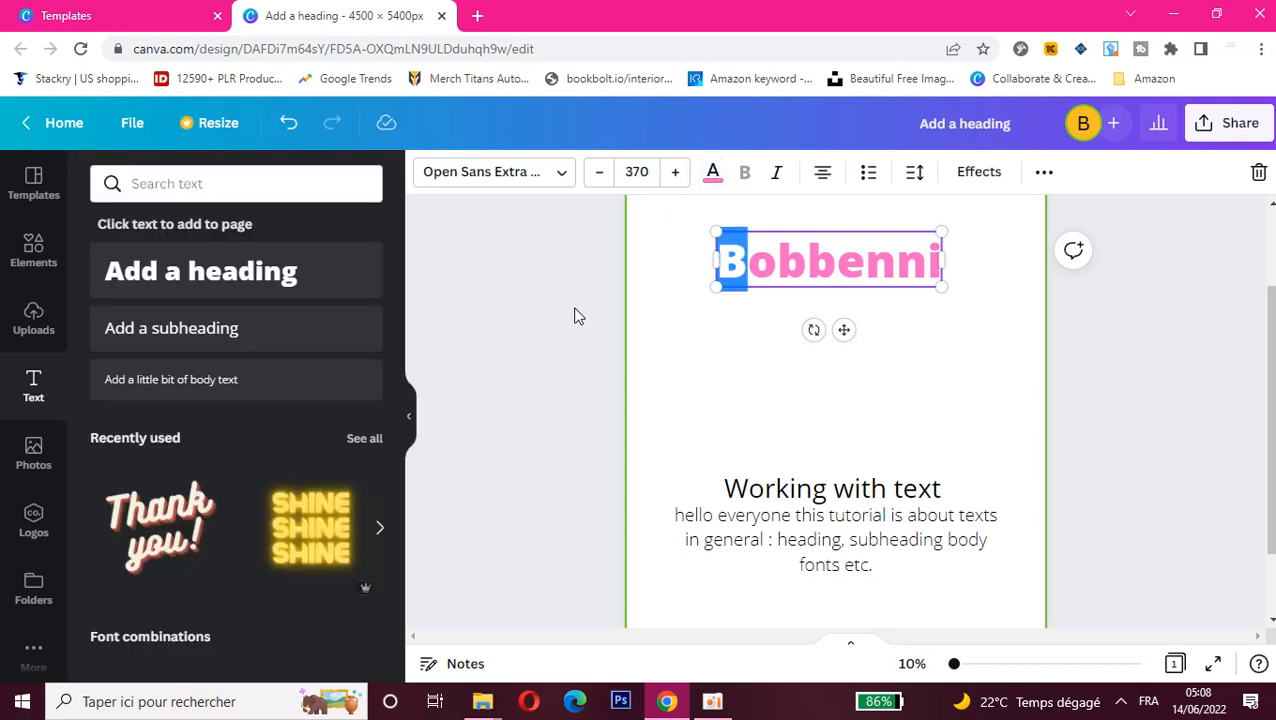
left_click(713, 175)
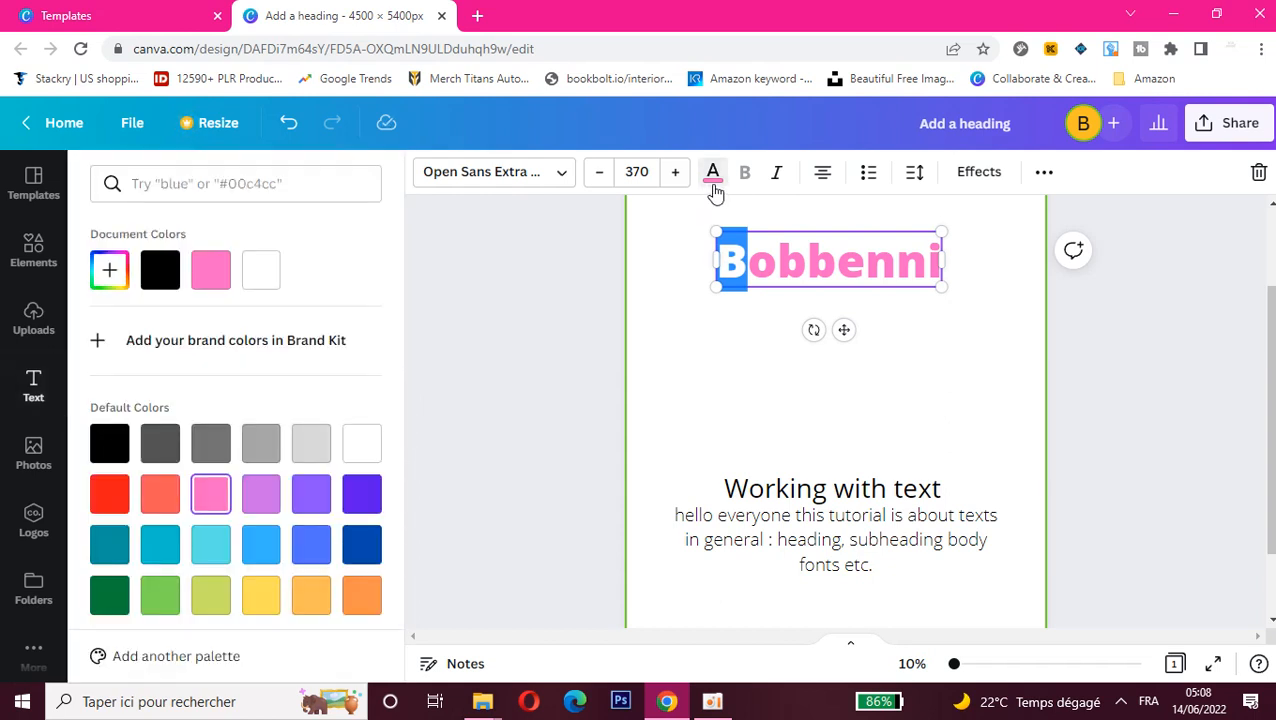
left_click(259, 494)
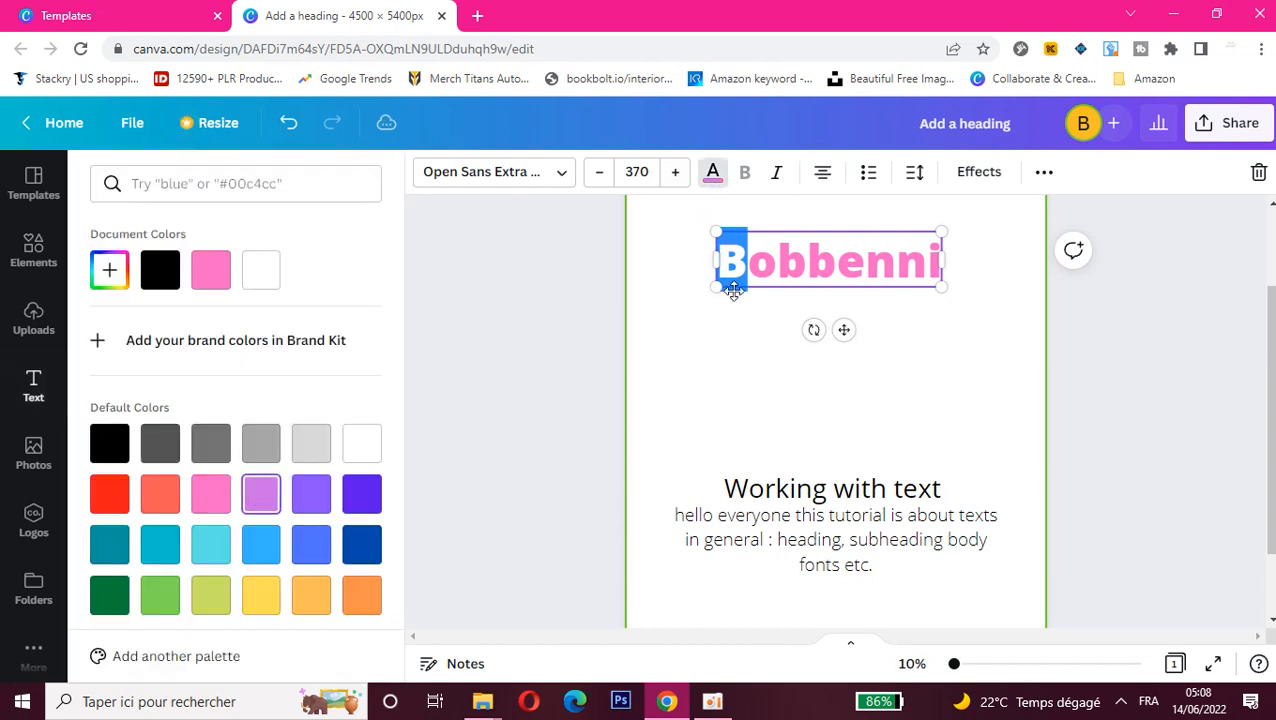
key("Right")
key("shift+Right")
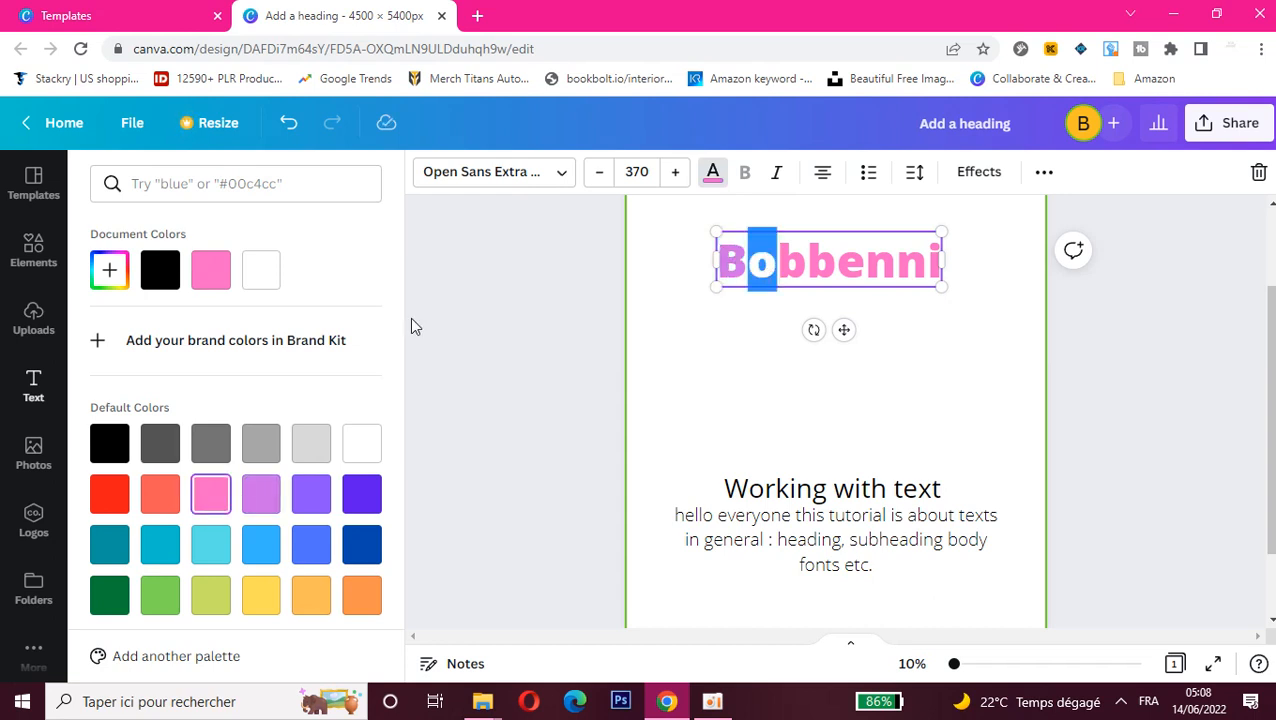
left_click(361, 494)
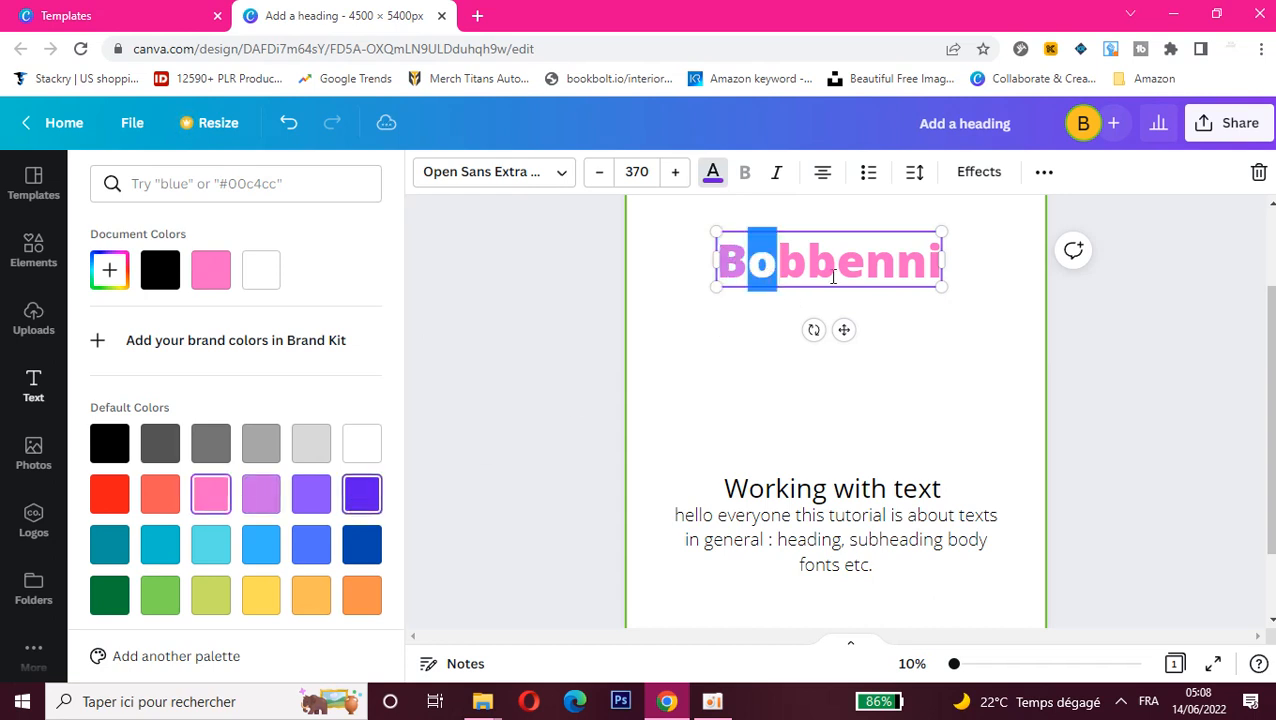
Step: Colour the letters "bbe" in the middle of the heading yellow
left_click(866, 264)
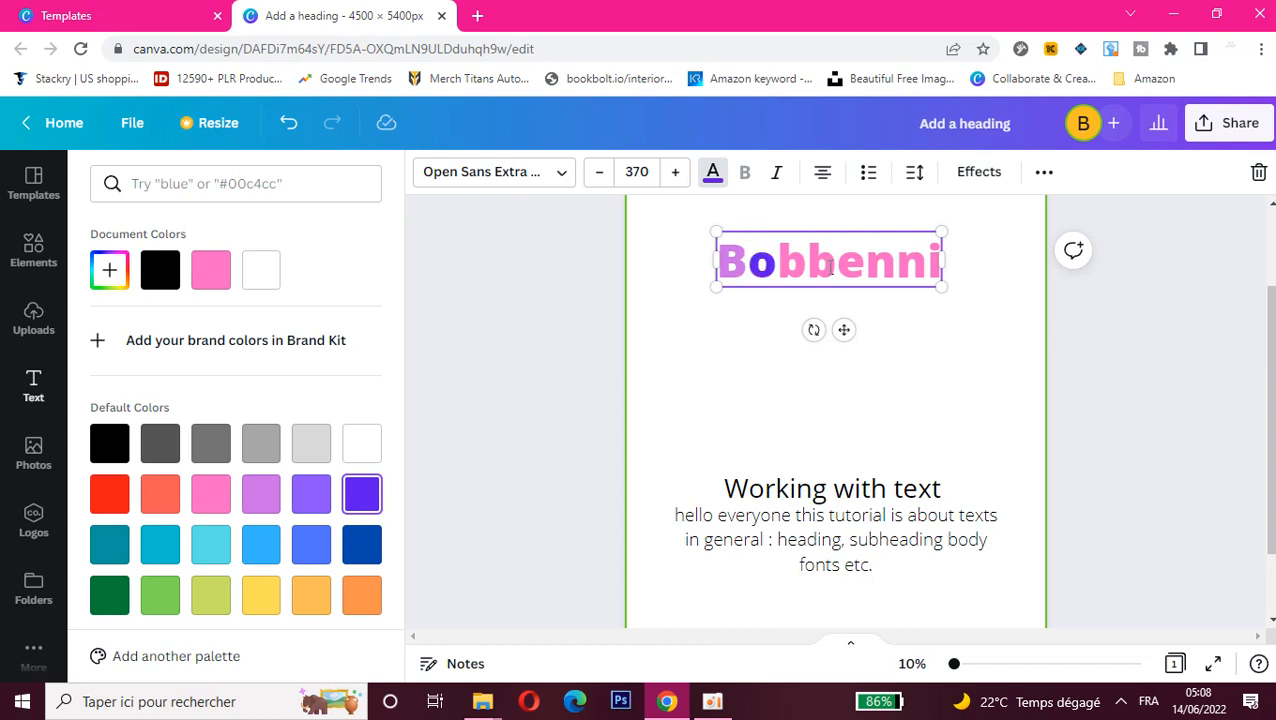
key("shift+Left")
key("shift+Left")
key("shift+Left")
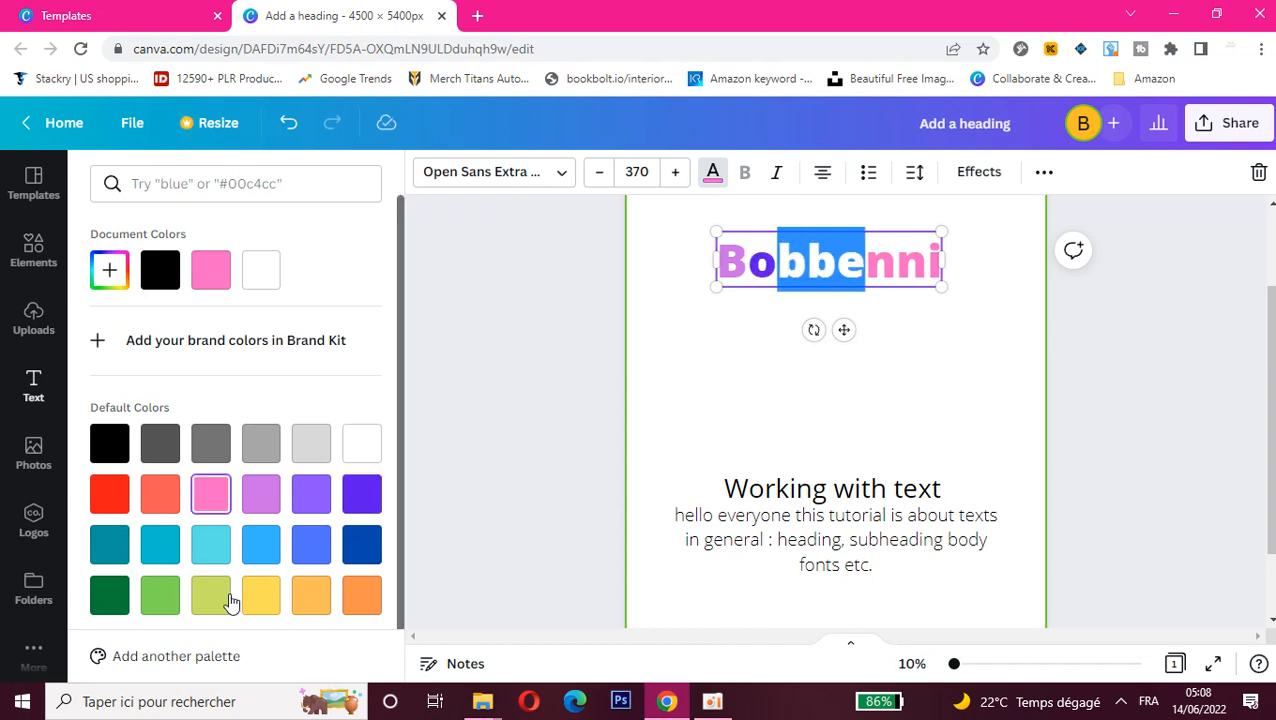
left_click(261, 595)
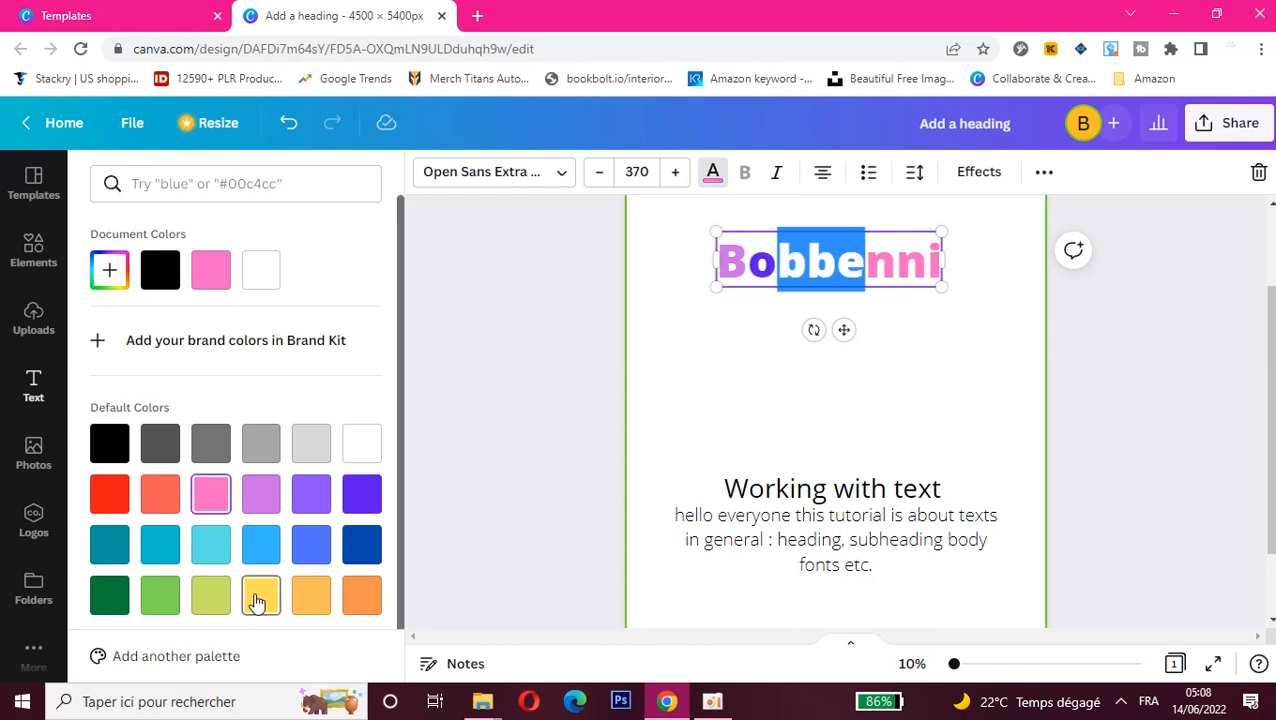
Step: Colour the heading's last three letters, "nni", dark green
left_click(940, 262)
key("shift+Left")
key("shift+Left")
key("shift+Left")
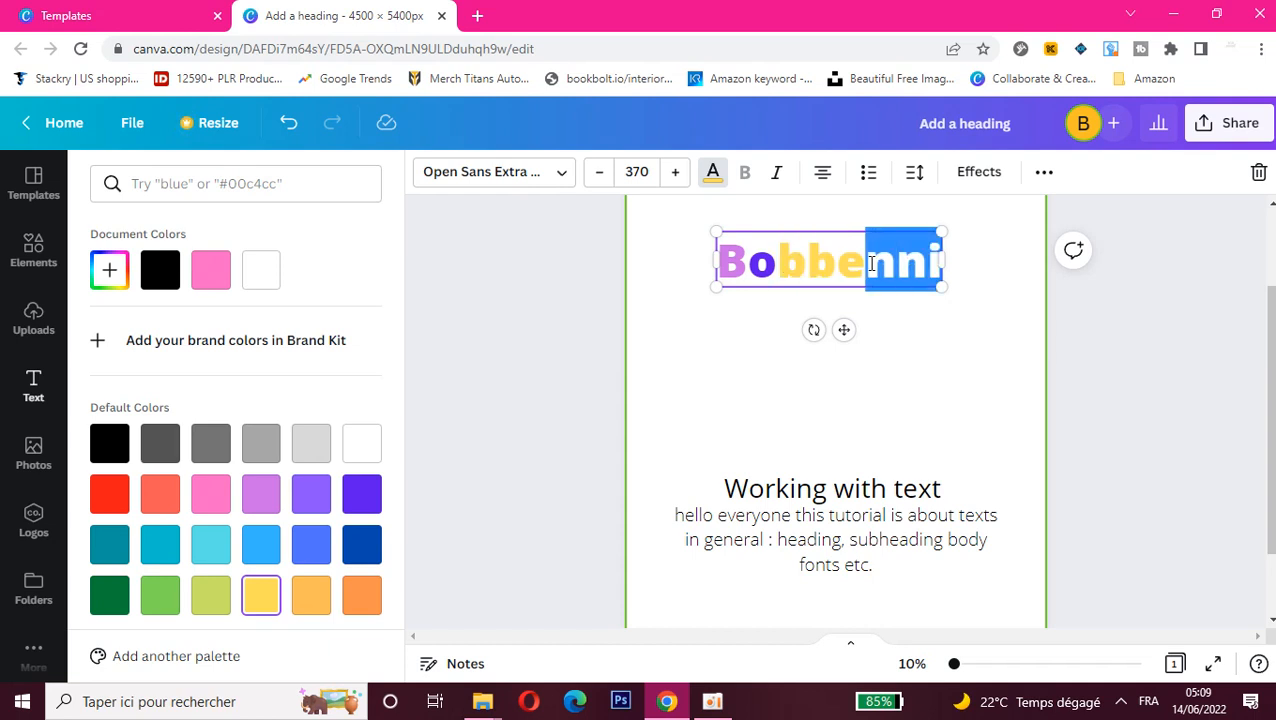
left_click(210, 494)
left_click(109, 595)
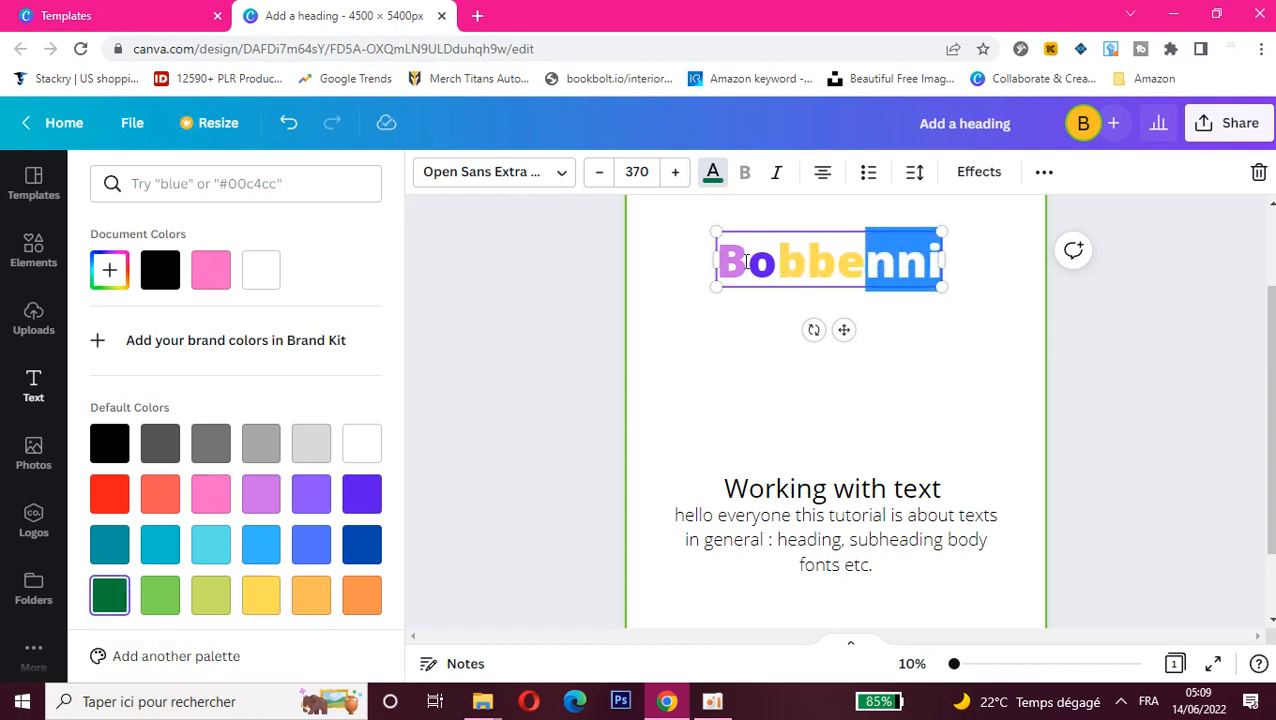
Step: Try italics on the whole heading, remove them again and left-align the heading text
left_click_drag(716, 258, 944, 259)
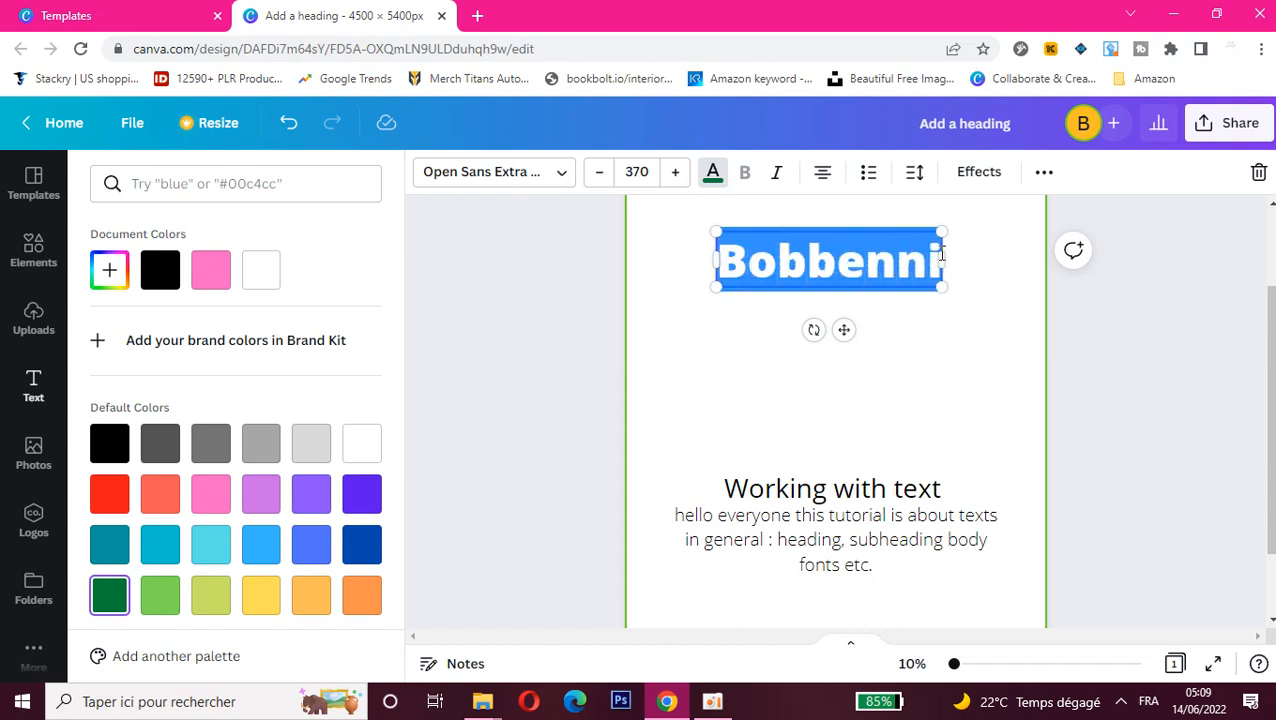
left_click(778, 173)
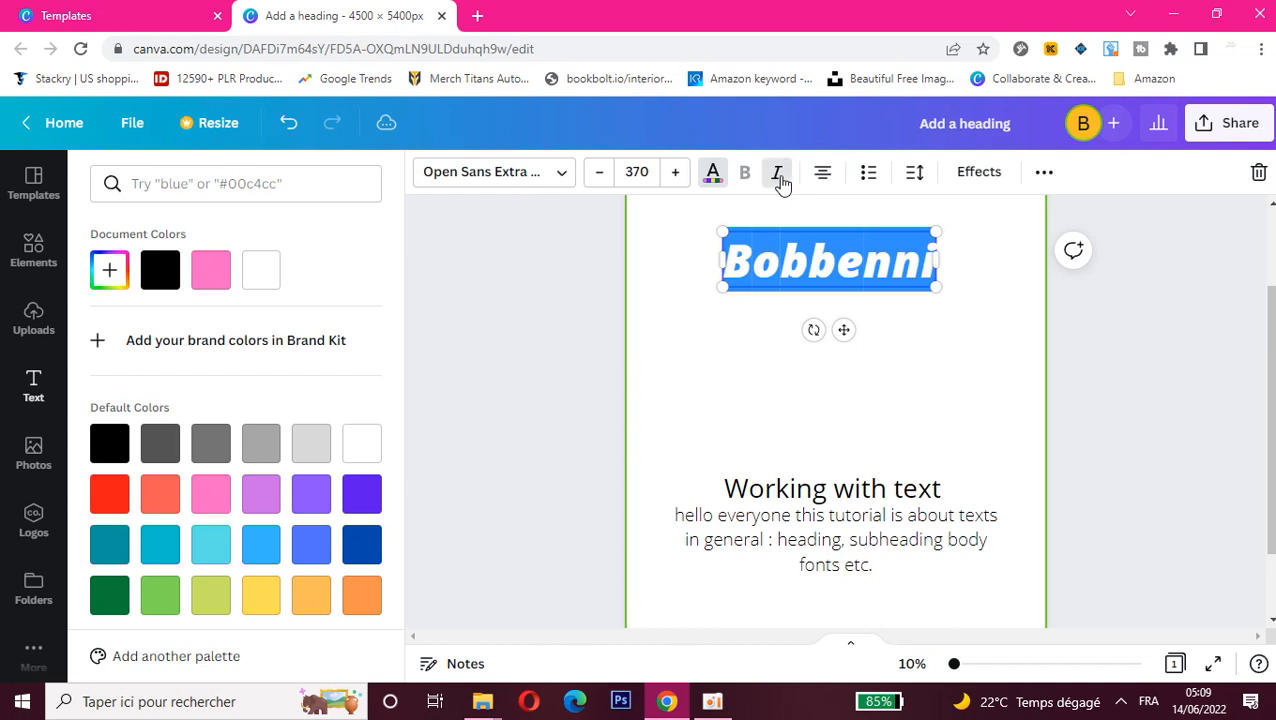
left_click(778, 173)
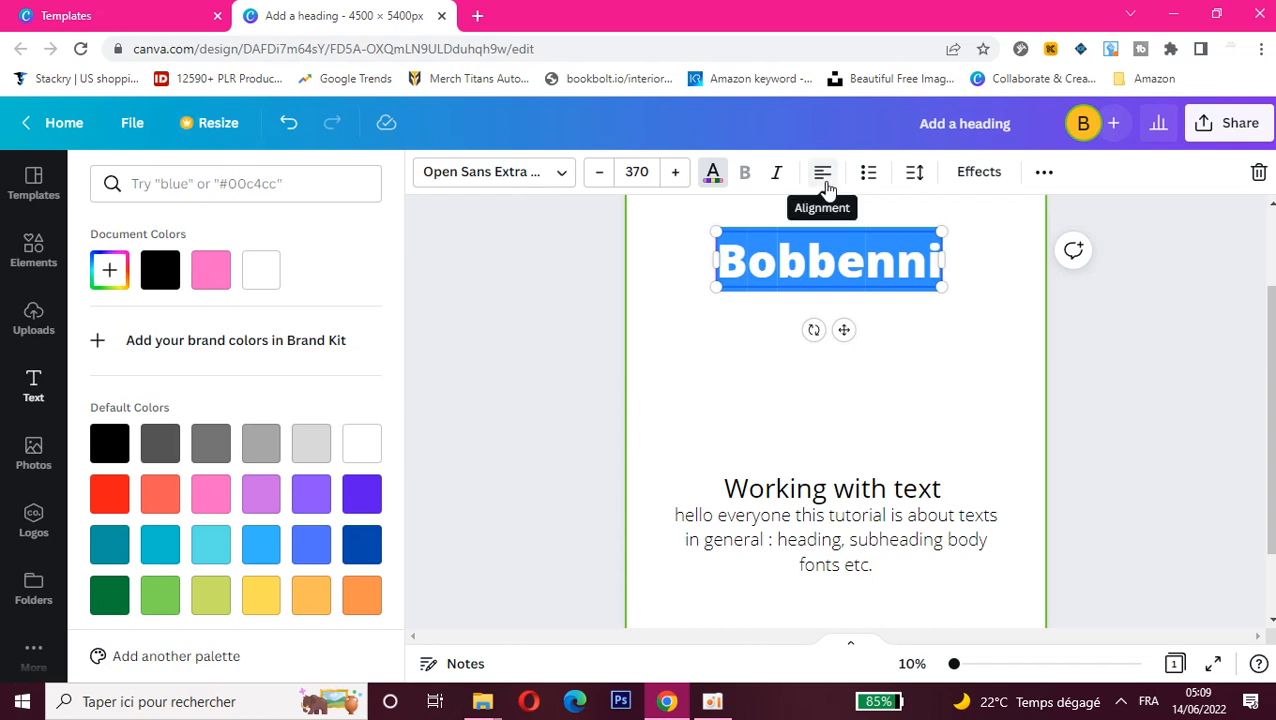
Step: Set the heading's letter spacing to 237 and its line spacing to 1,77
left_click(913, 176)
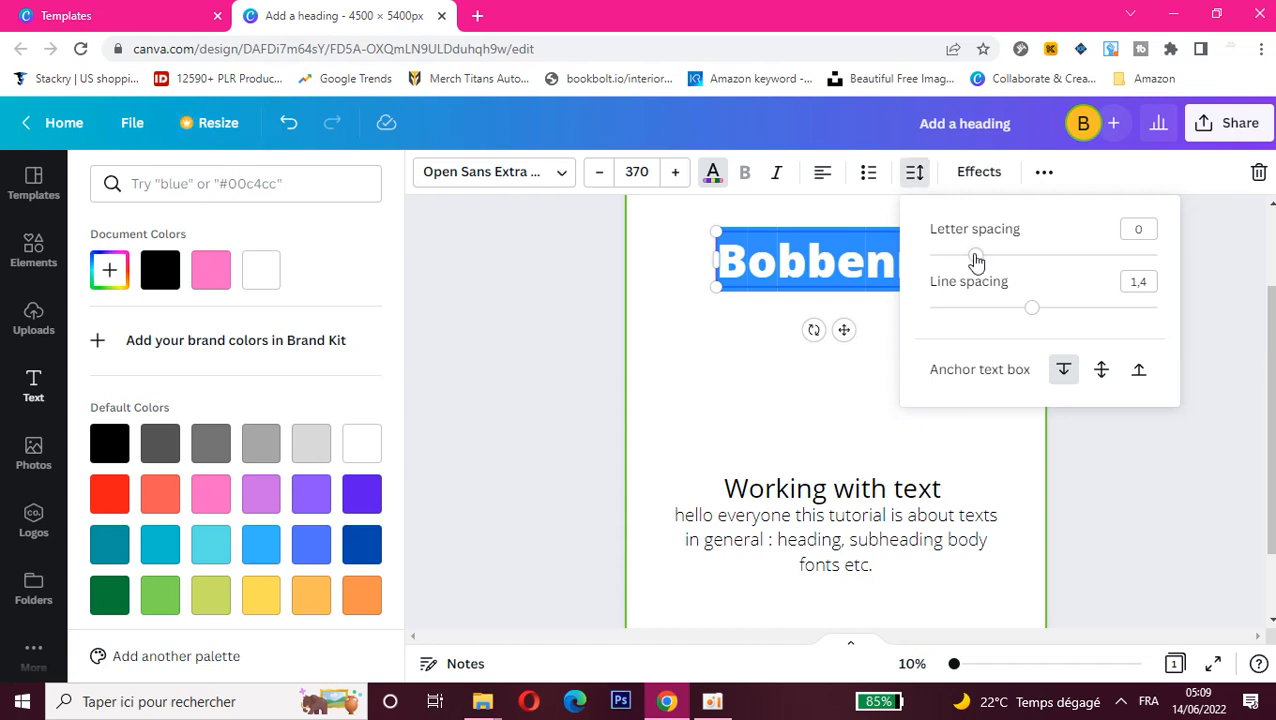
left_click_drag(976, 260, 1038, 257)
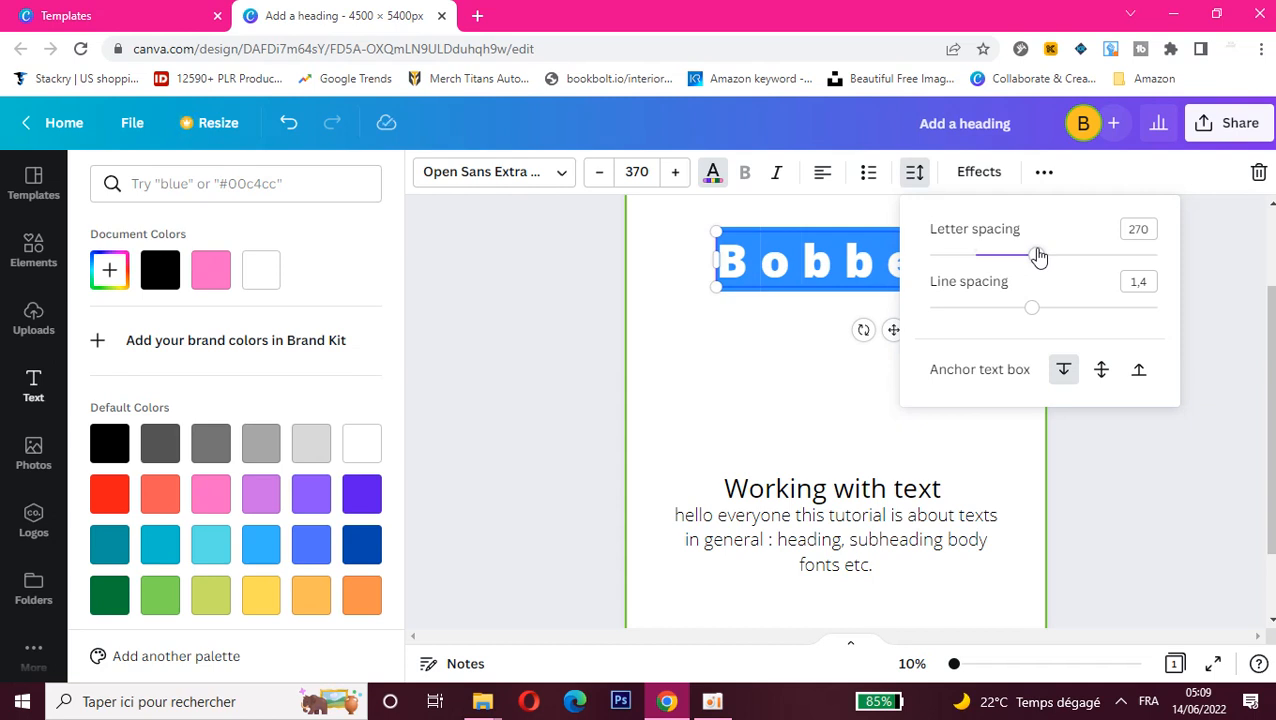
left_click_drag(1038, 257, 1029, 257)
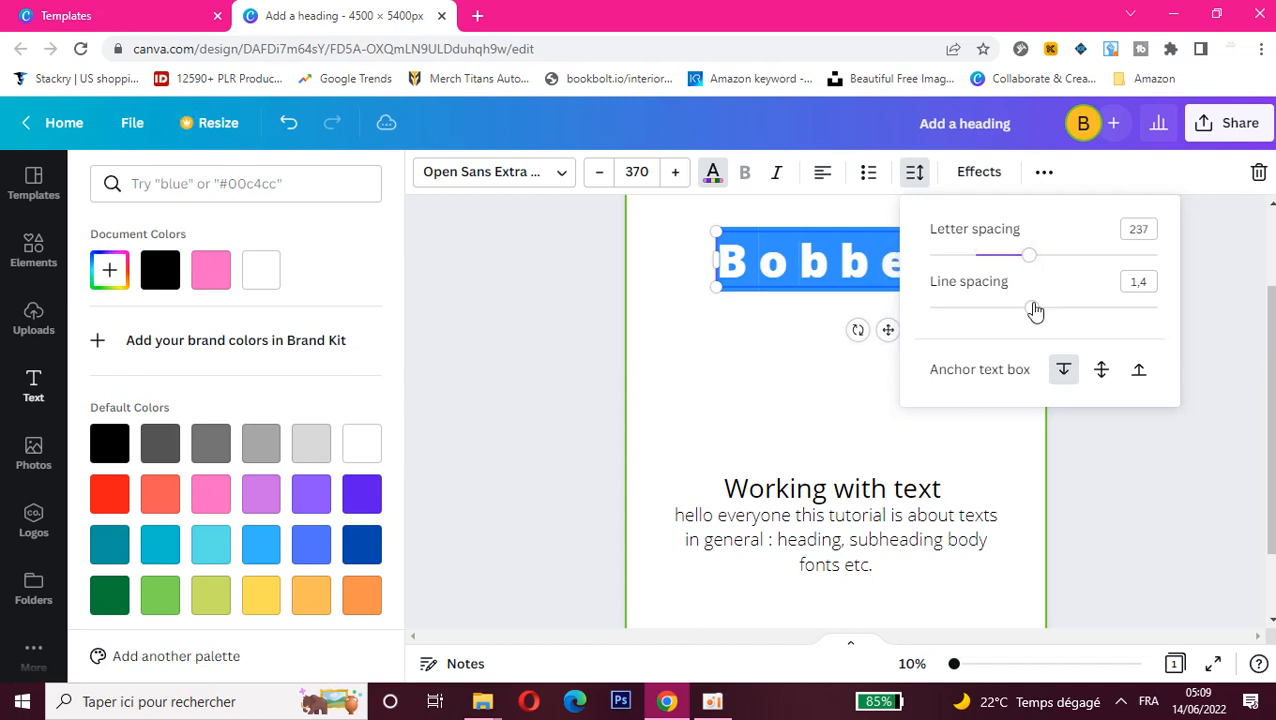
left_click_drag(1034, 310, 1098, 310)
mouse_move(1099, 308)
left_mouse_down()
mouse_move(937, 311)
mouse_move(1076, 310)
left_mouse_up()
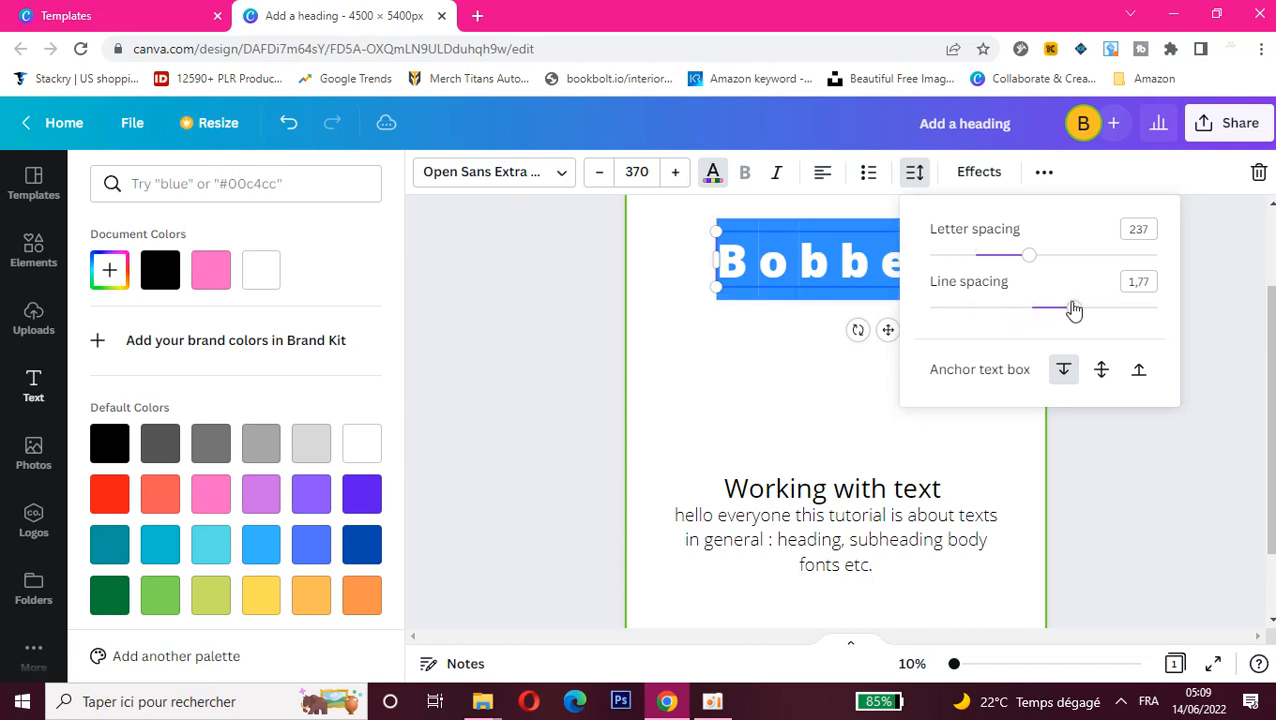
left_click(760, 322)
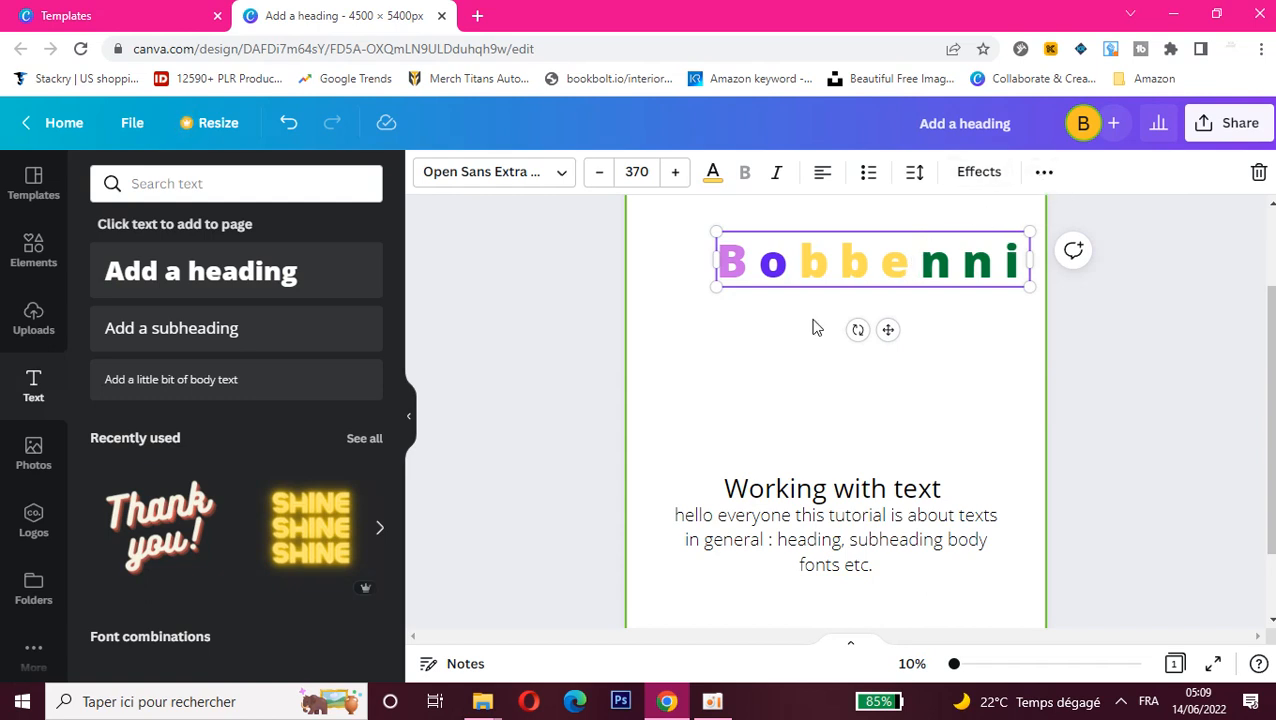
Step: Enlarge the "Working with text" subheading to font size 218 and move it up just below the heading
left_click(870, 490)
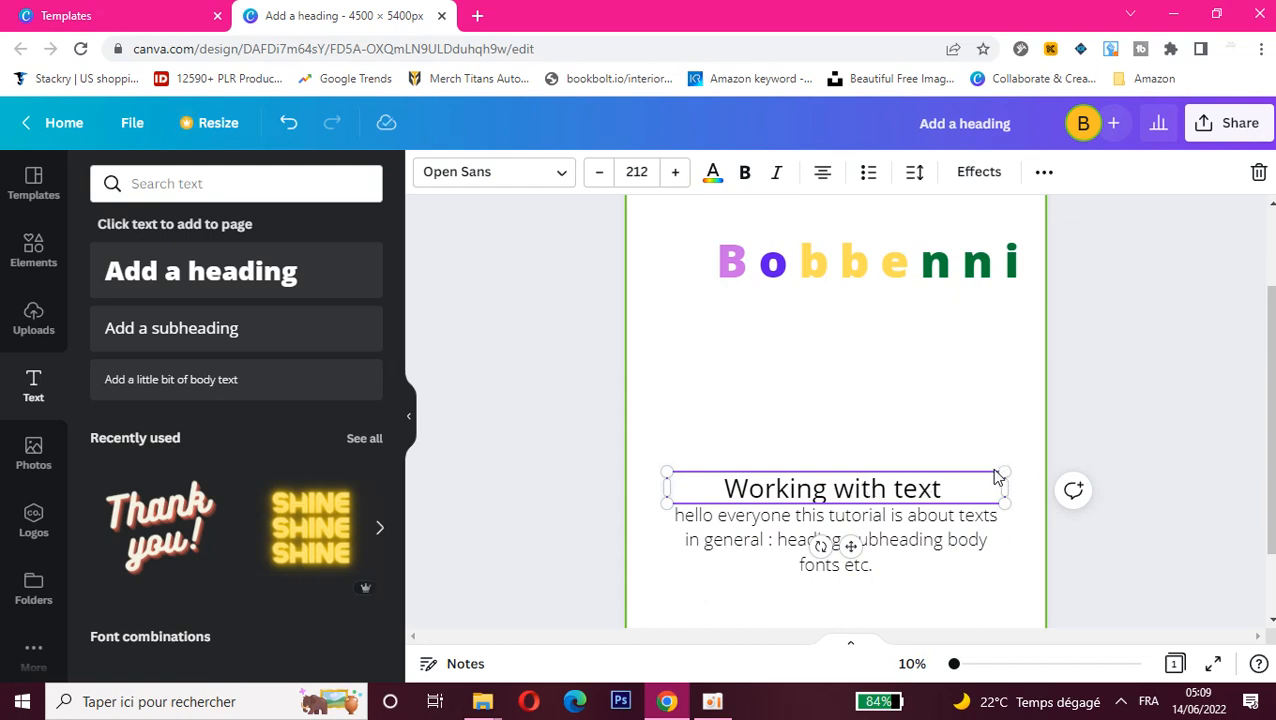
mouse_move(1002, 470)
left_mouse_down()
mouse_move(985, 382)
mouse_move(1000, 482)
mouse_move(1001, 382)
mouse_move(1011, 455)
left_mouse_up()
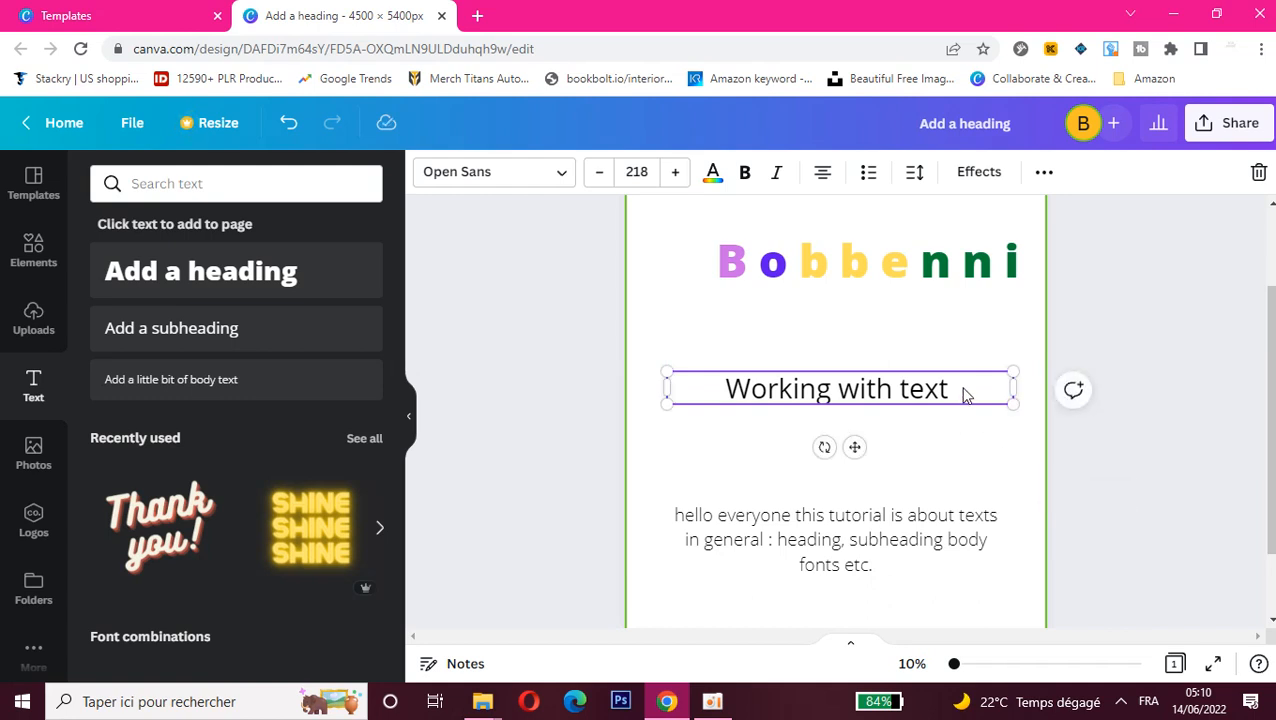
left_click_drag(824, 388, 963, 352)
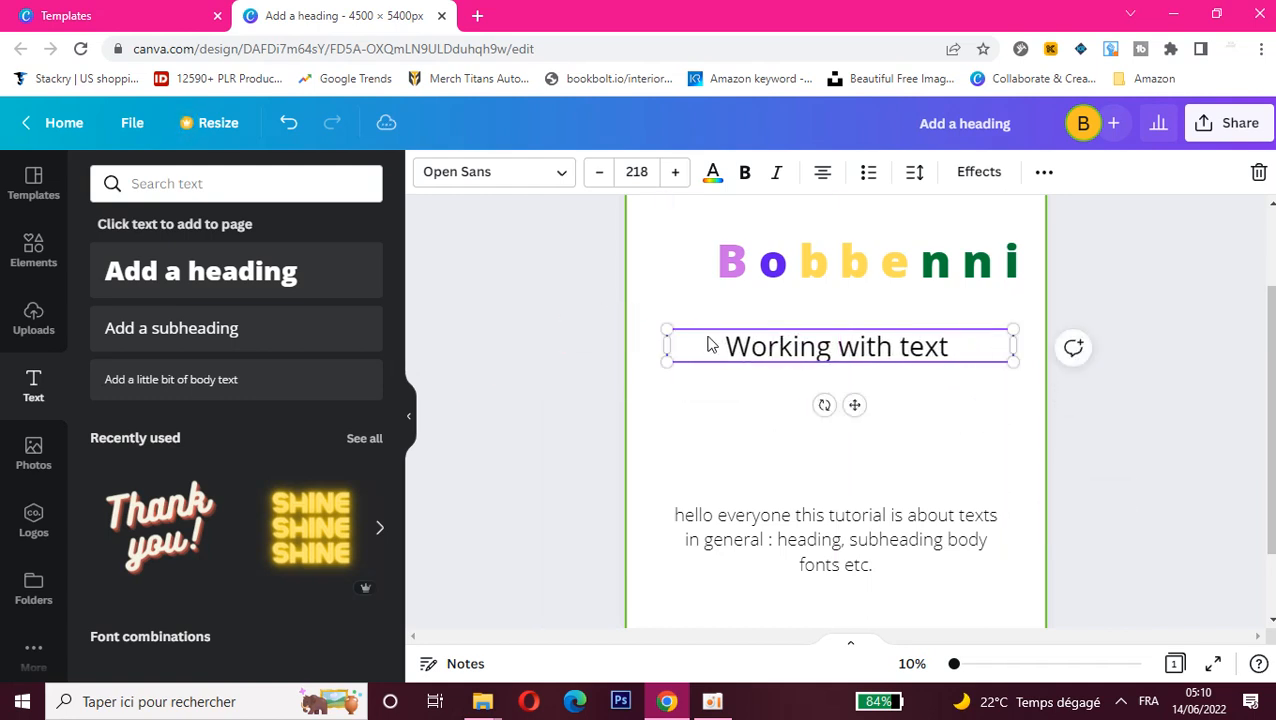
Step: Try adding the "BAKED FRESH" font combination to the page and delete it again
double_click(740, 350)
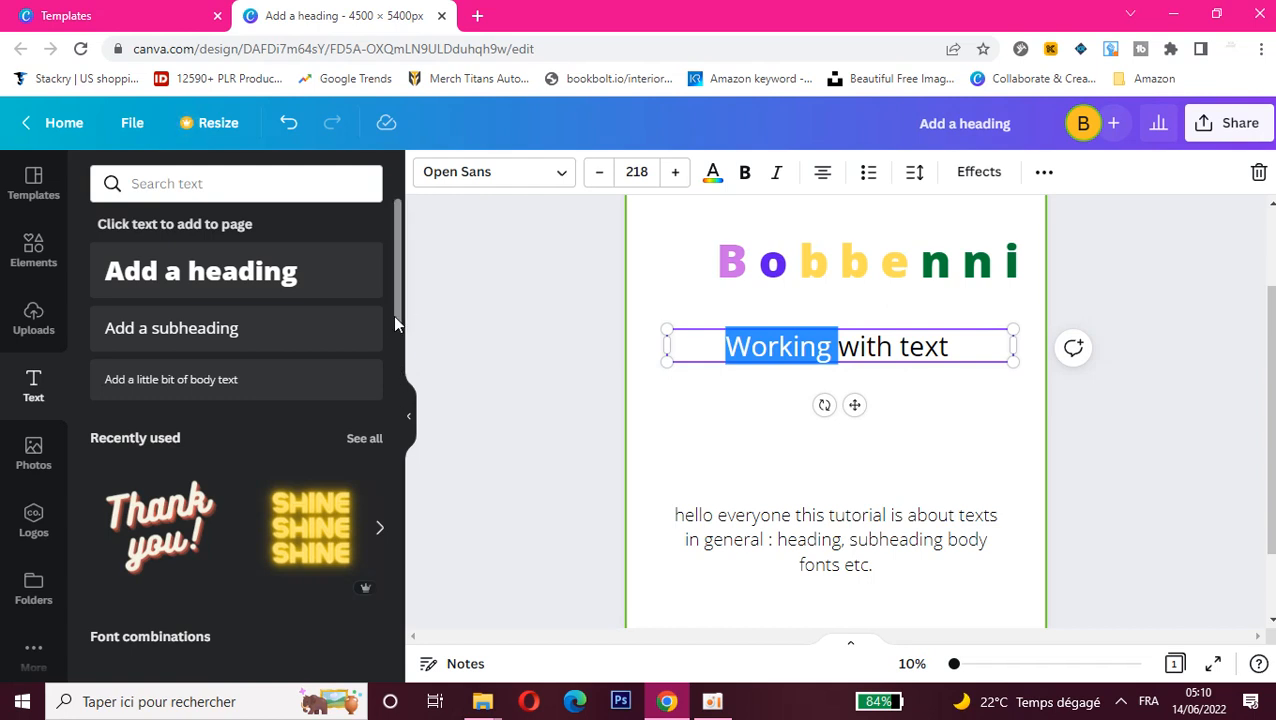
left_click_drag(394, 307, 396, 392)
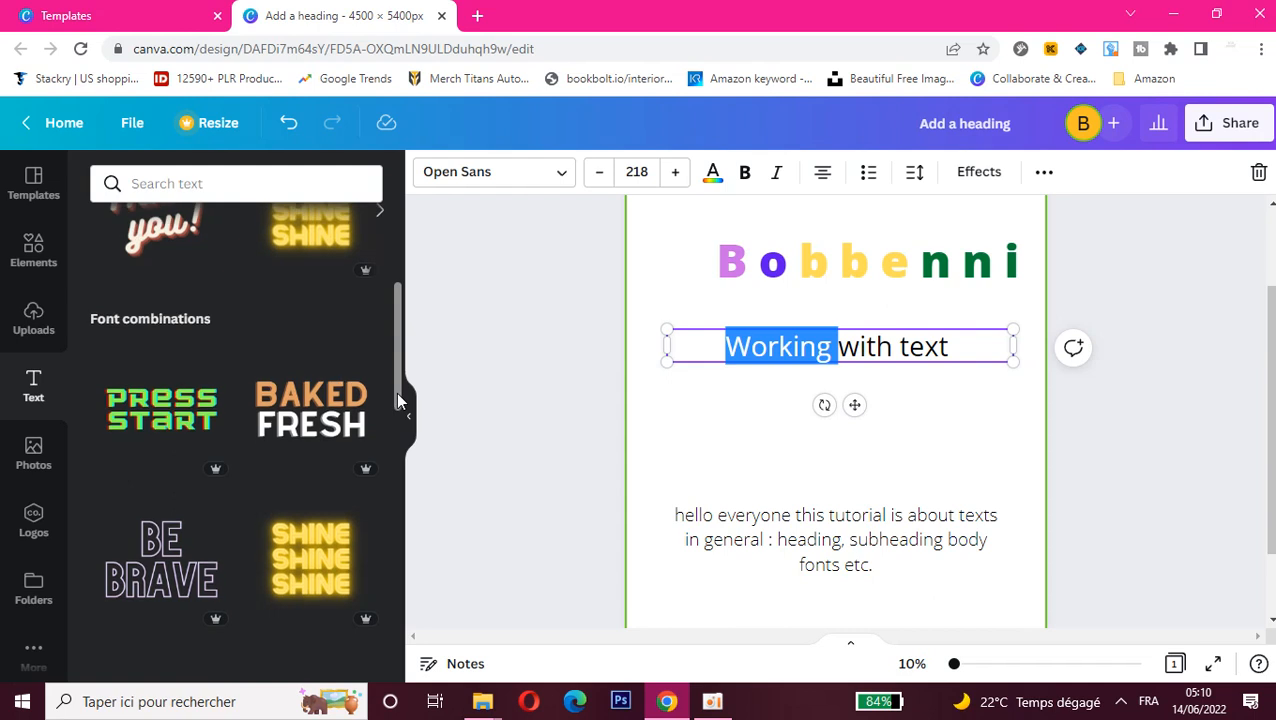
left_click(340, 428)
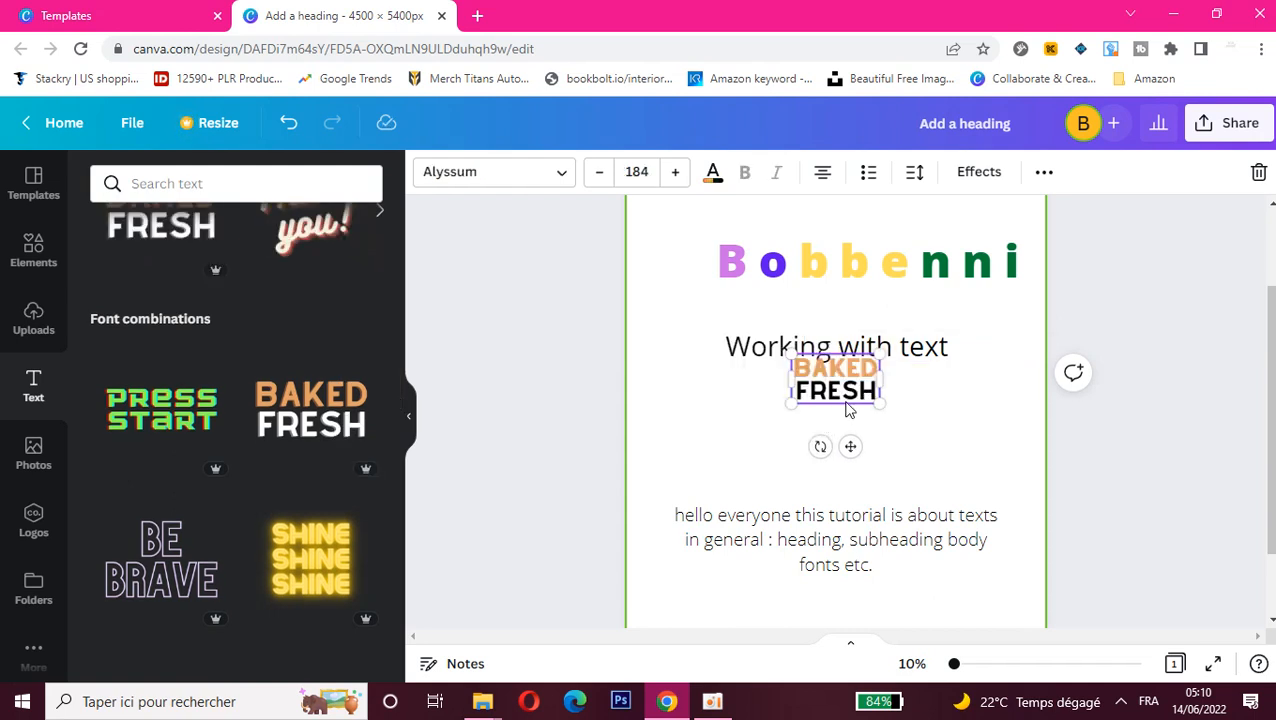
key("Delete")
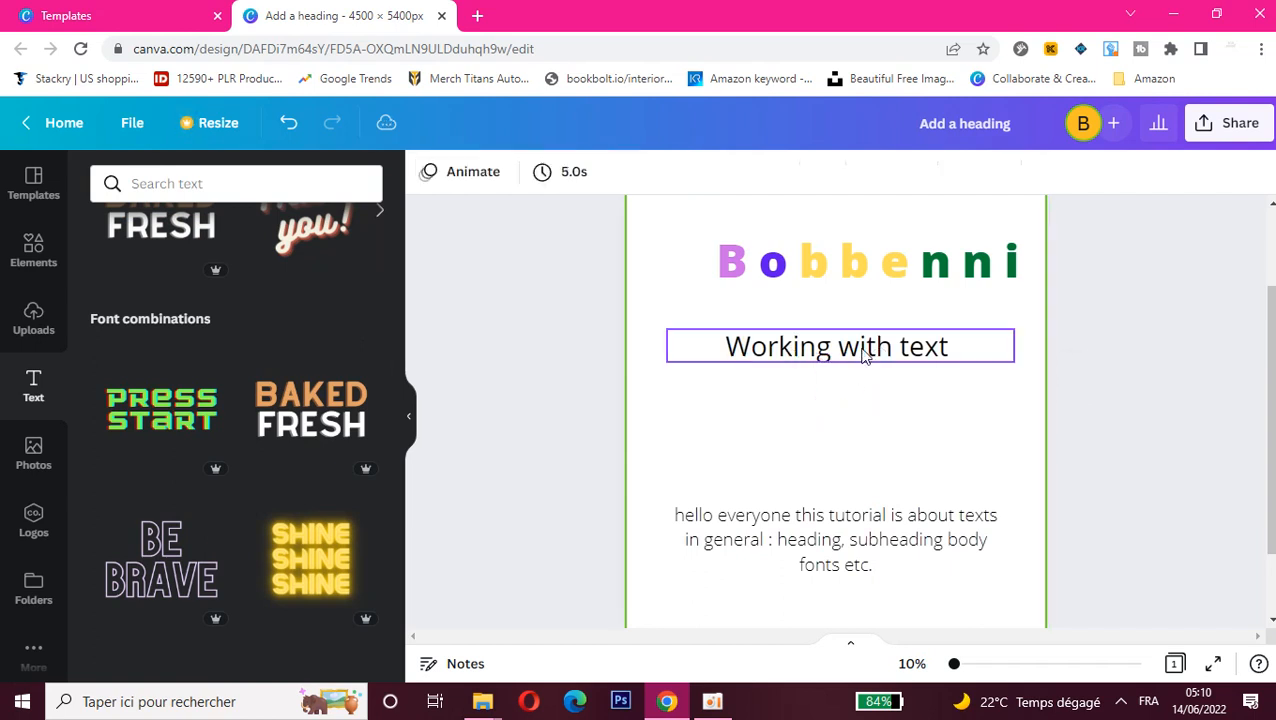
Step: Try the fonts Open Sans Extra Bold, Childos Arabic SemiBold and Abiah Light on the whole "Working with text" subheading
left_click(948, 350)
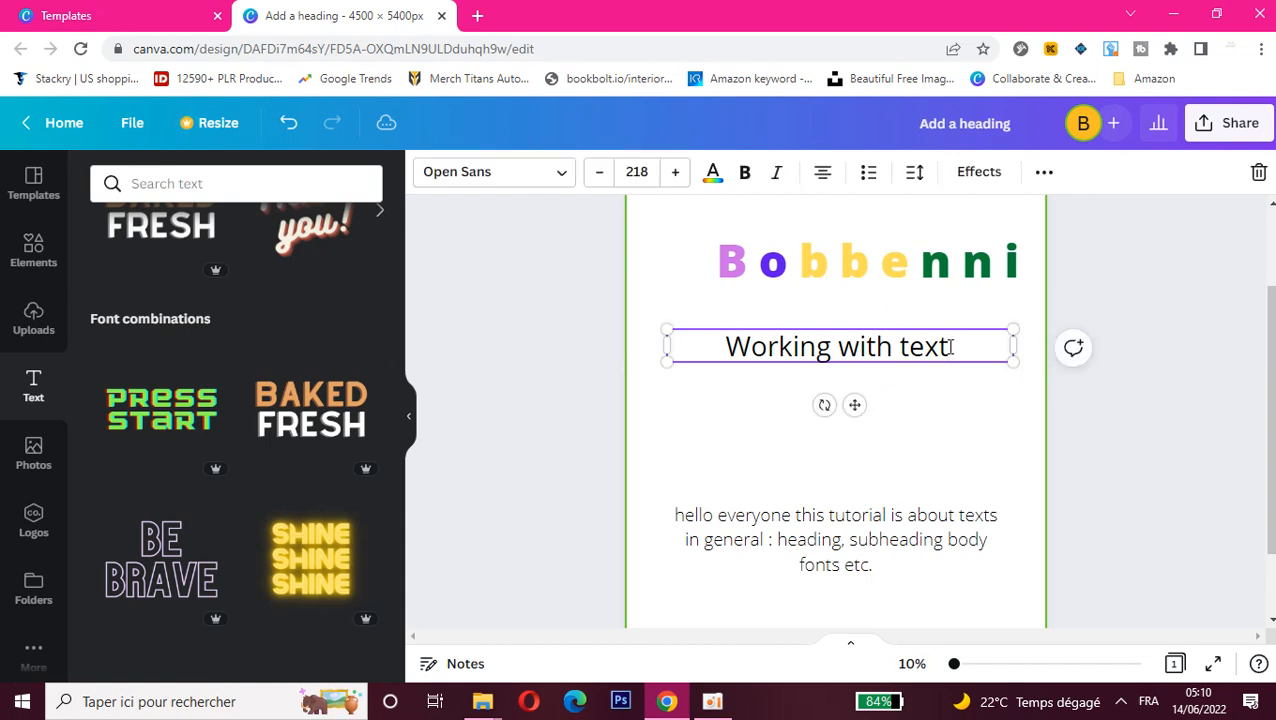
left_click_drag(950, 347, 678, 356)
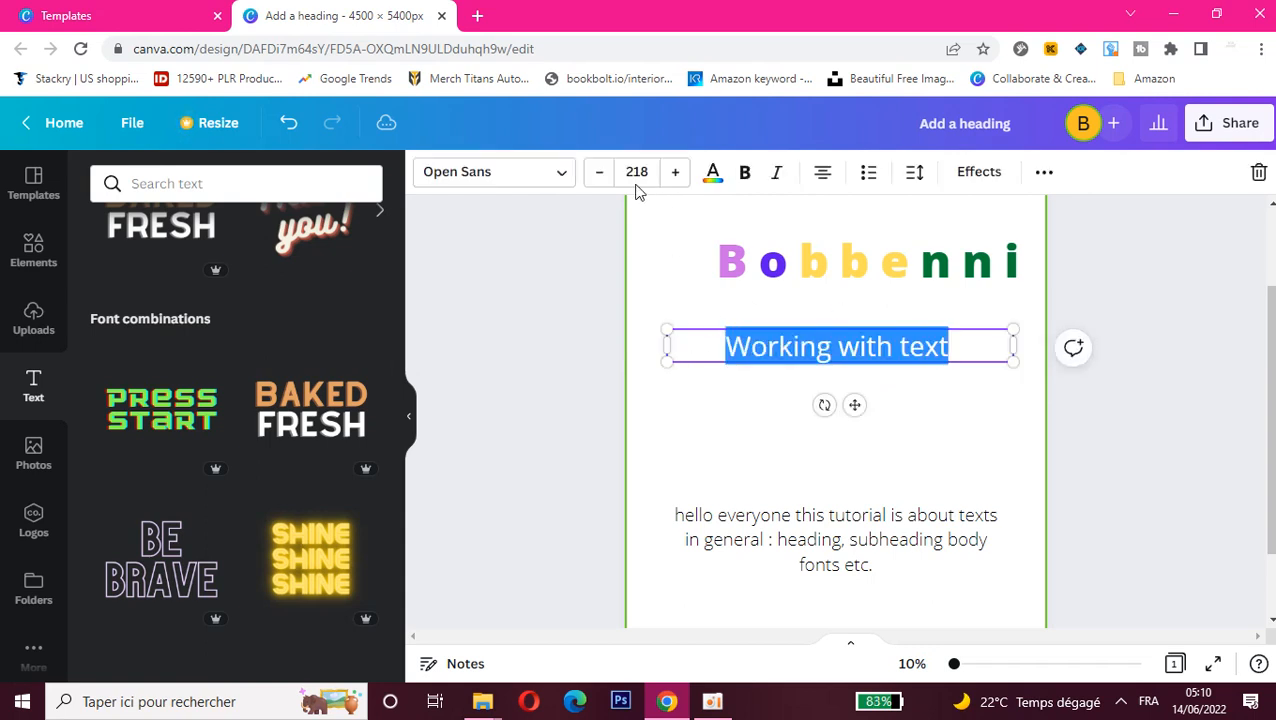
left_click(565, 175)
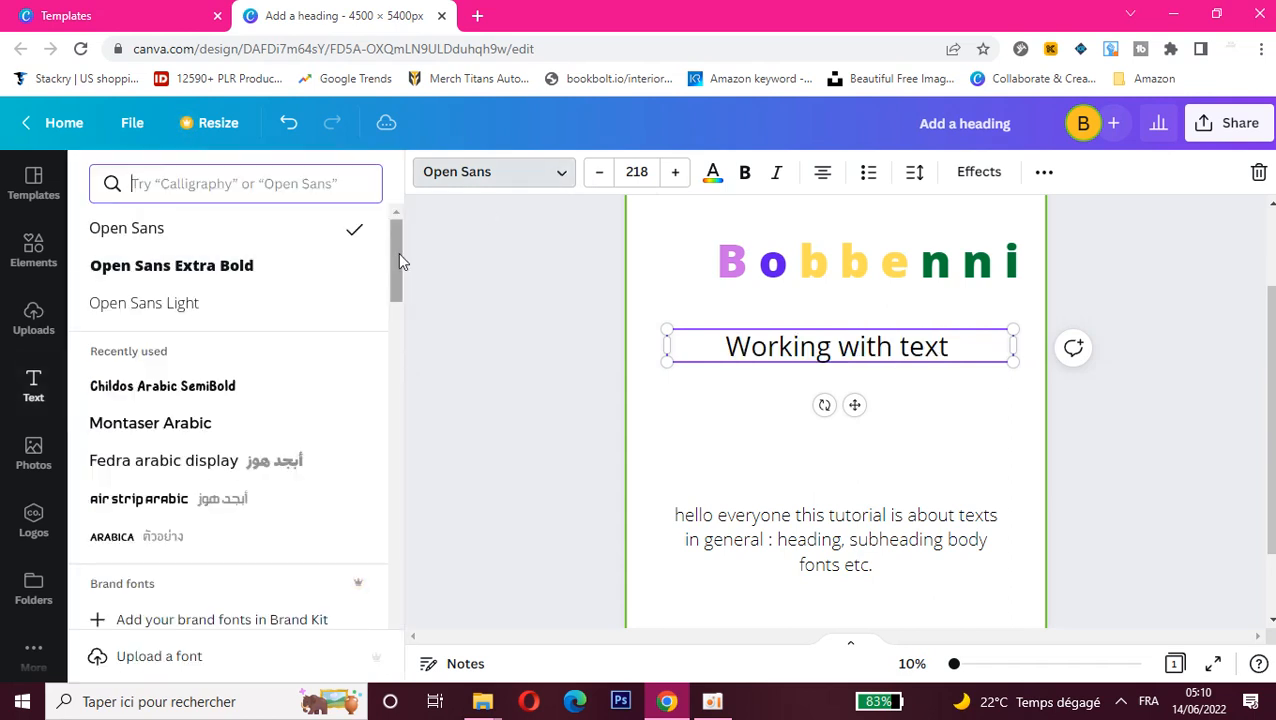
left_click(240, 272)
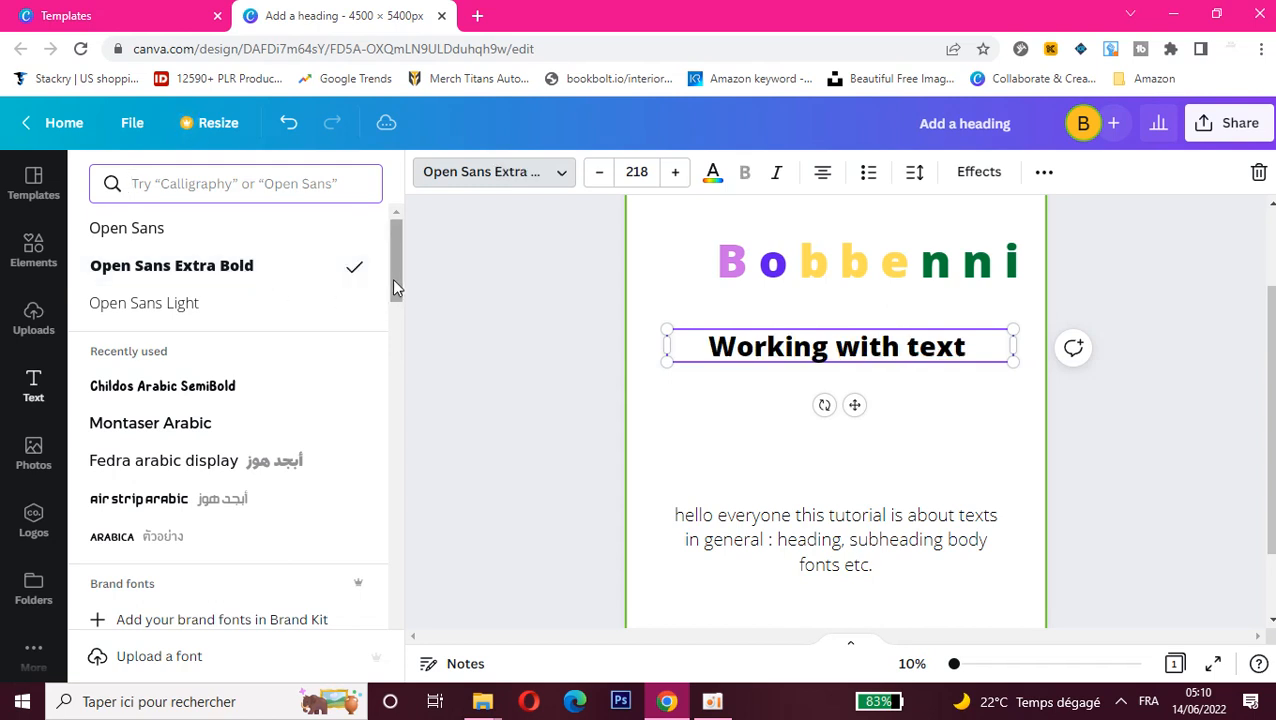
left_click_drag(393, 280, 393, 292)
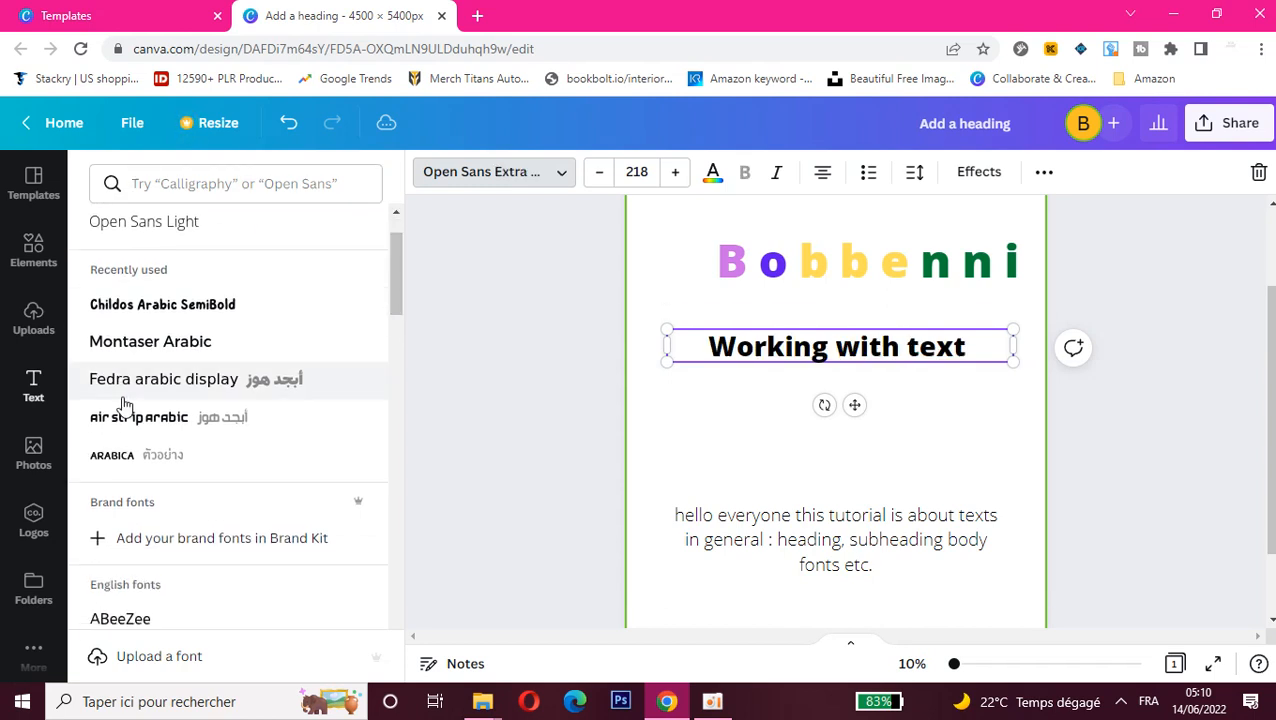
left_click(114, 318)
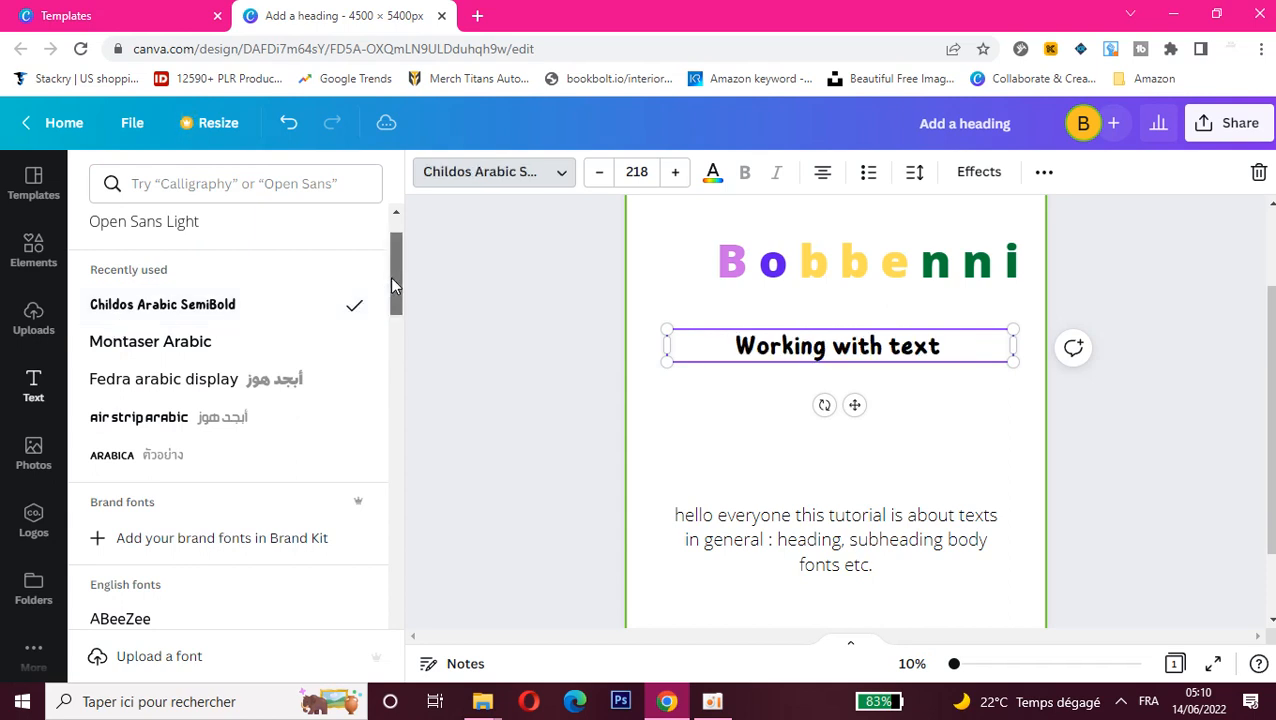
left_click_drag(391, 278, 390, 310)
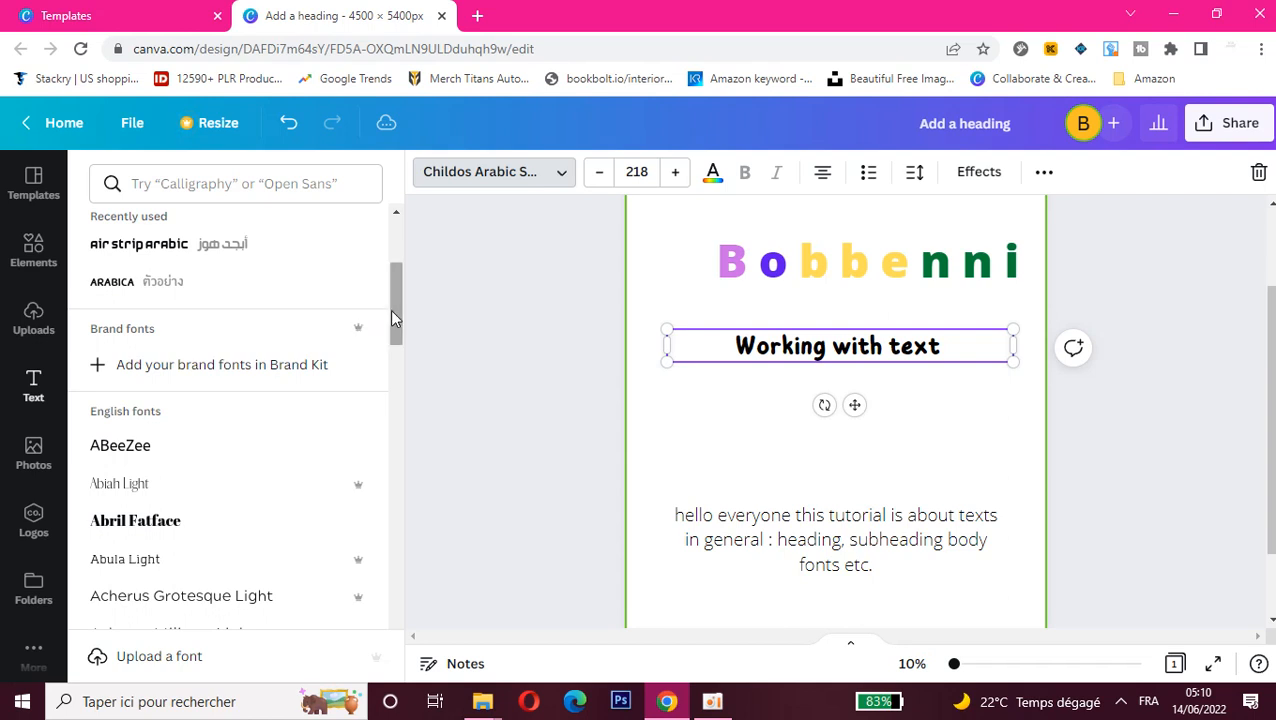
left_click_drag(392, 316, 393, 333)
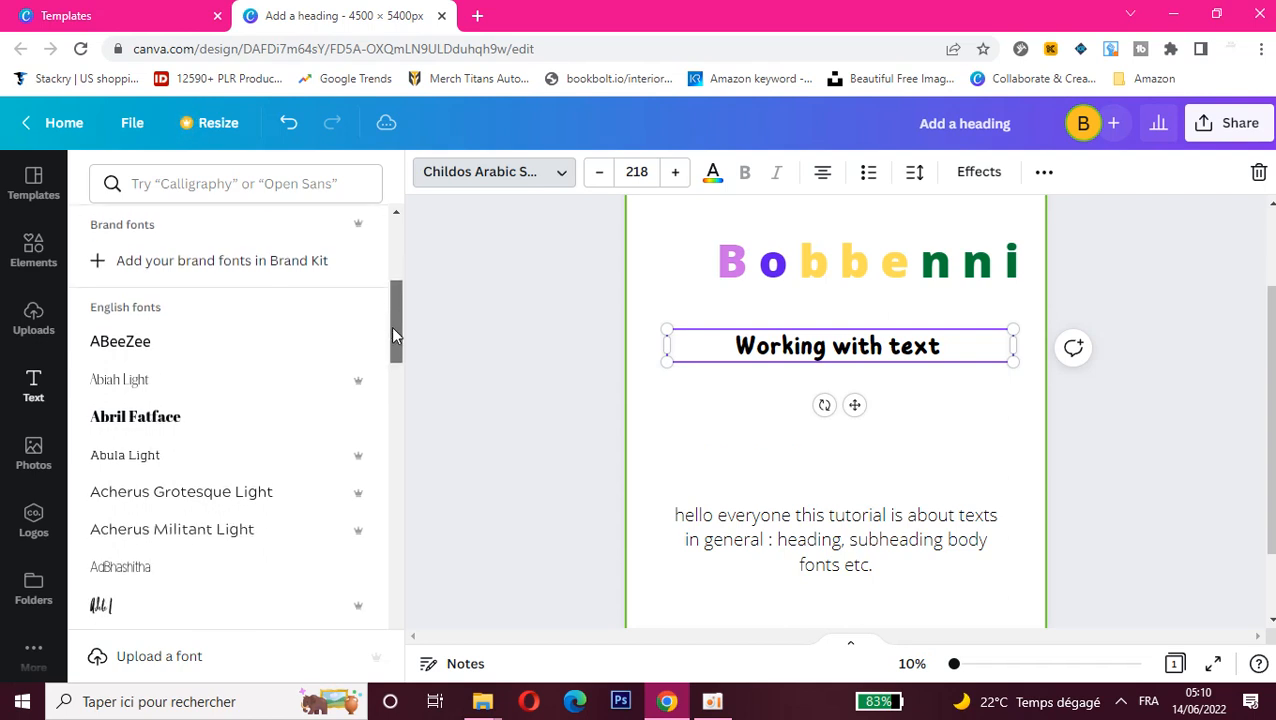
left_click(118, 393)
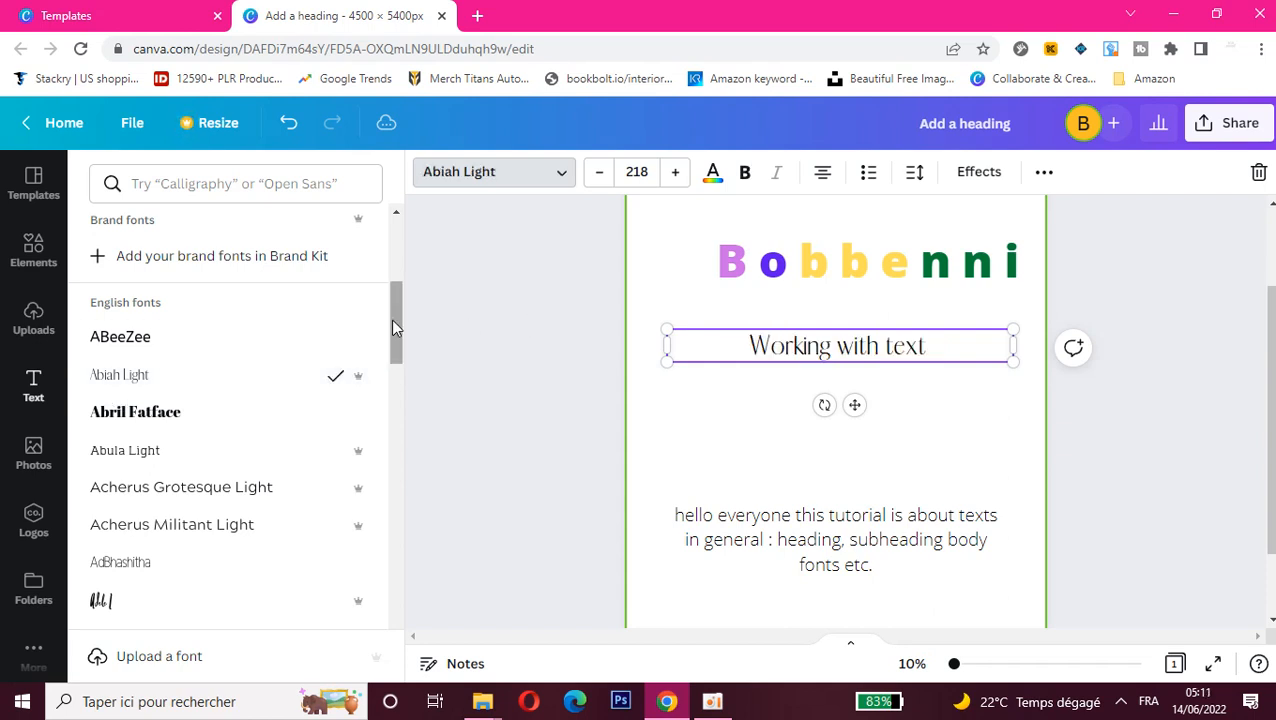
Step: Set the "Working with text" subheading's font to Adele I and browse further down the English fonts
left_click_drag(394, 322, 395, 362)
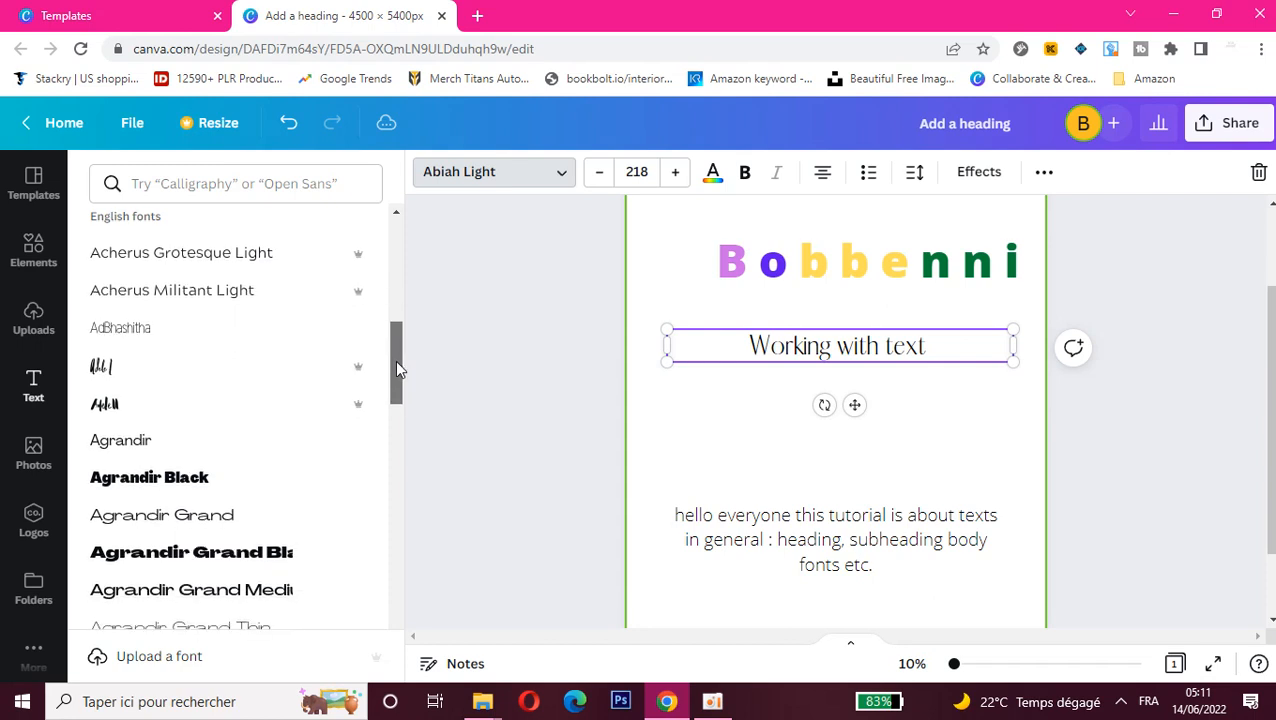
left_click(199, 384)
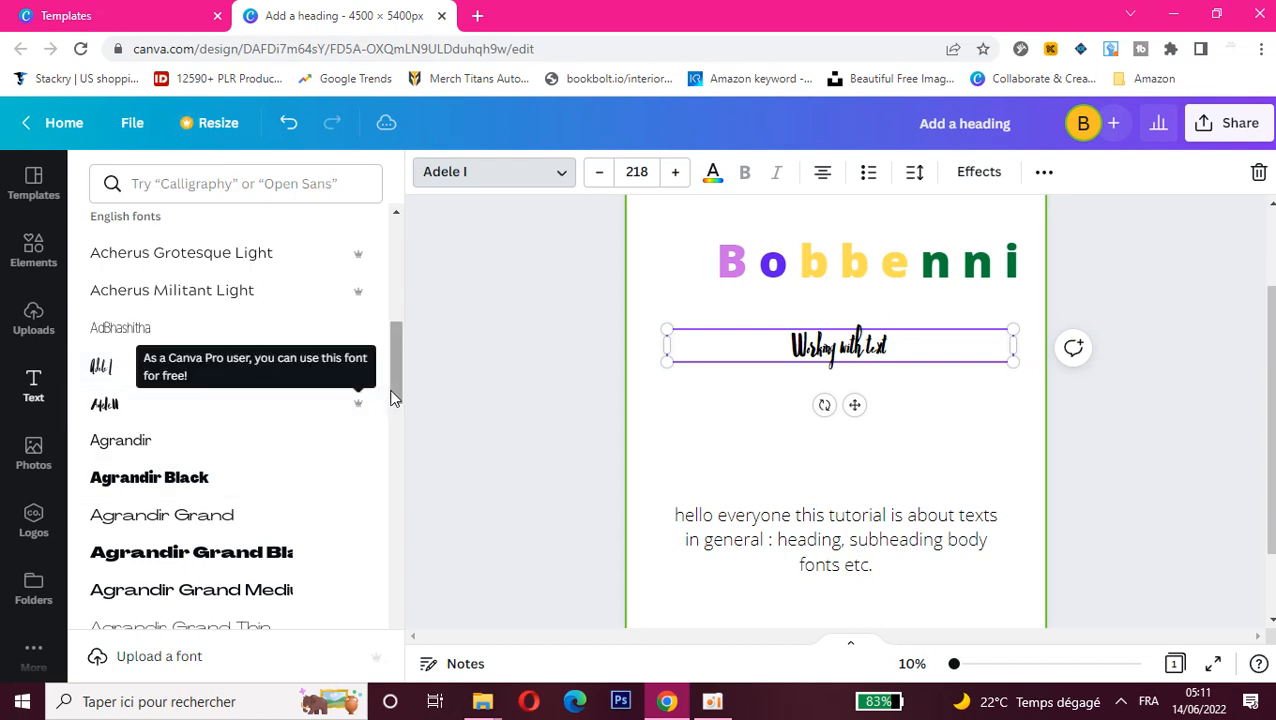
left_click_drag(391, 379, 393, 603)
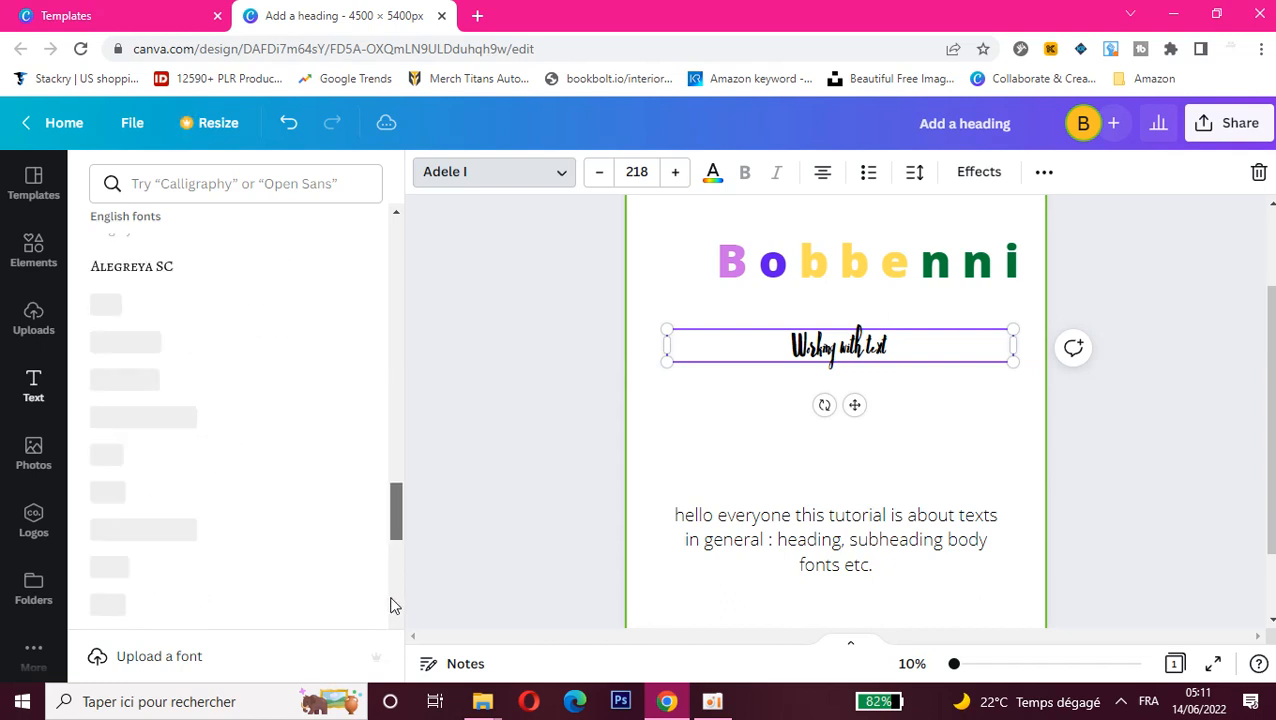
Step: Continue editing the locked design and enlarge the body text to font size 153, placing it just below the subheading
left_click(792, 521)
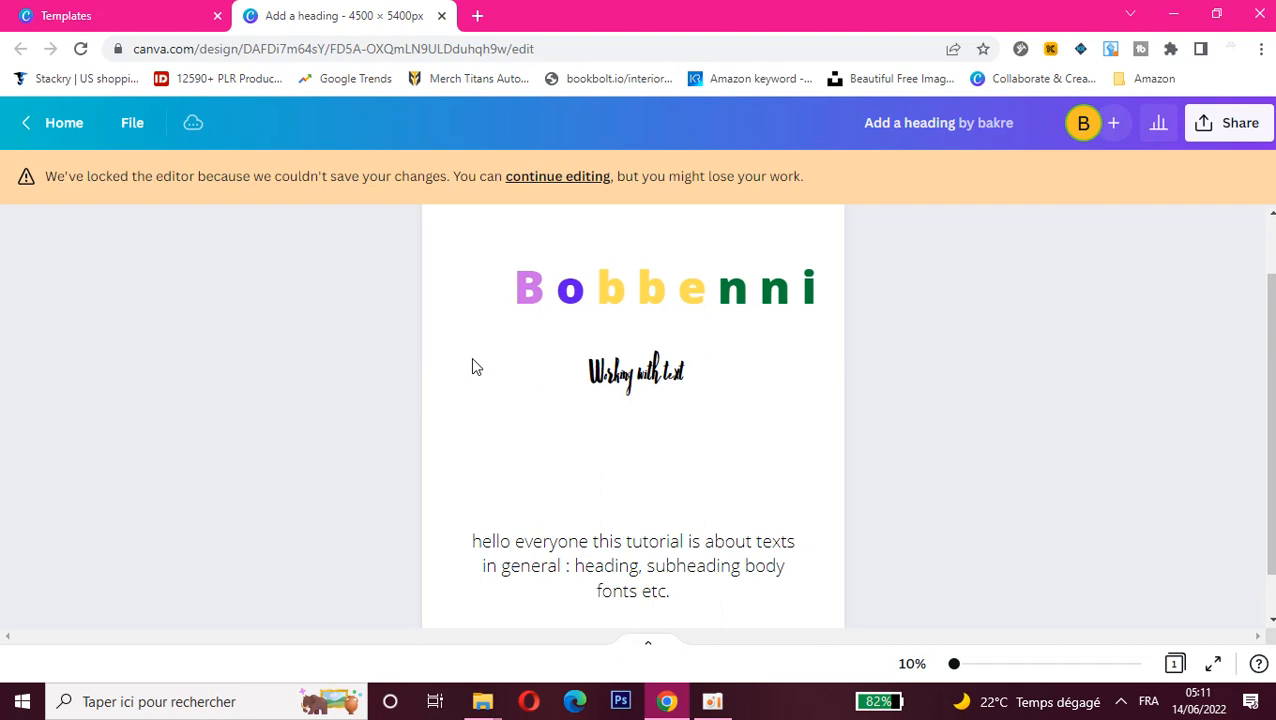
left_click(576, 186)
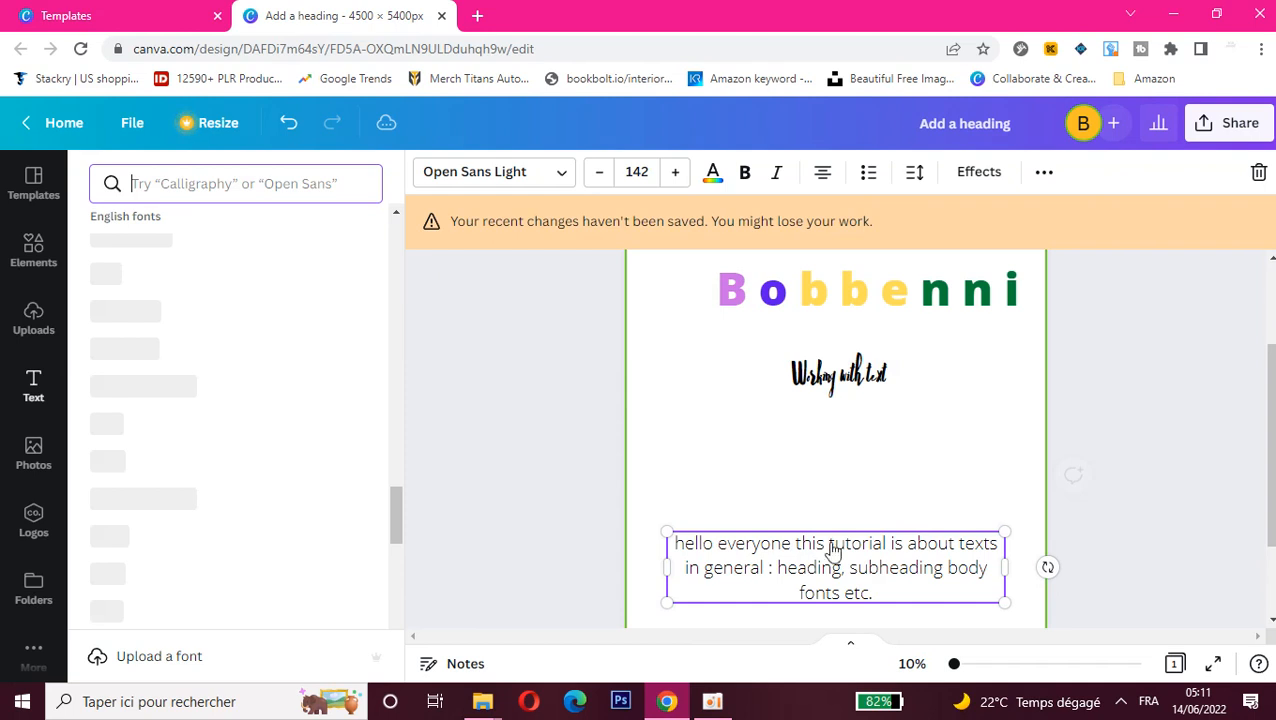
left_click(1008, 539)
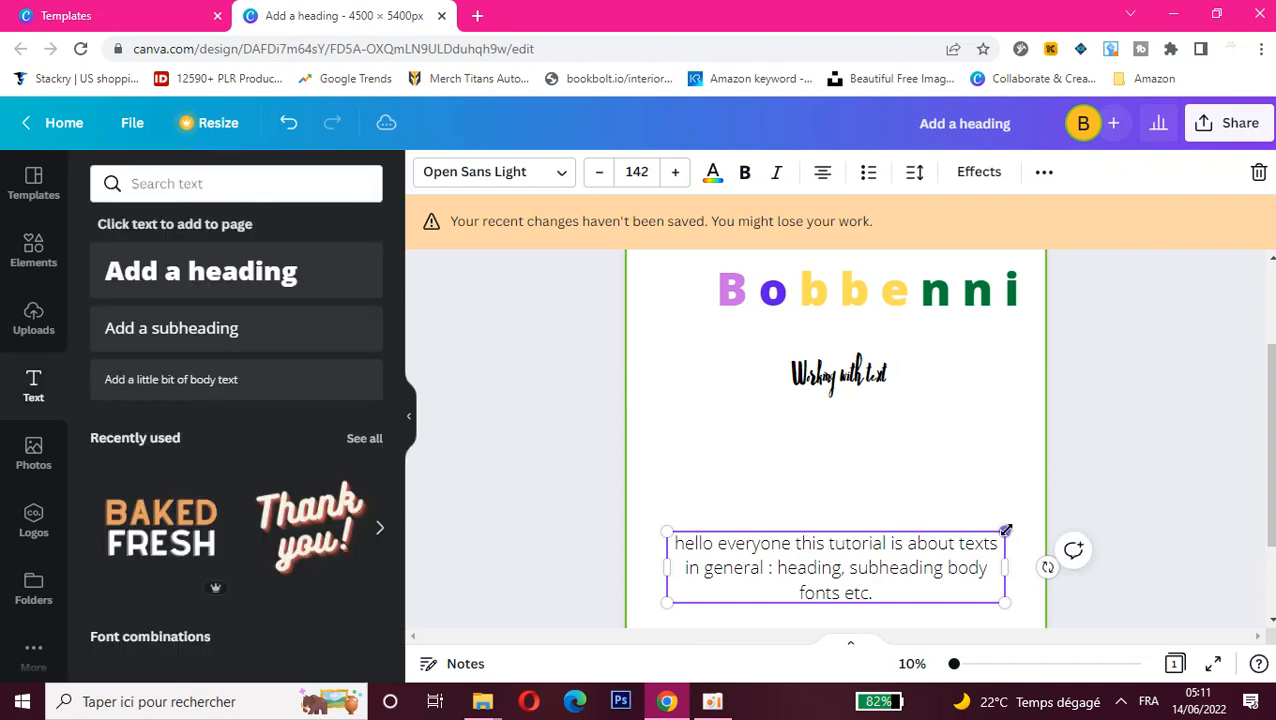
left_click_drag(1005, 530, 1004, 440)
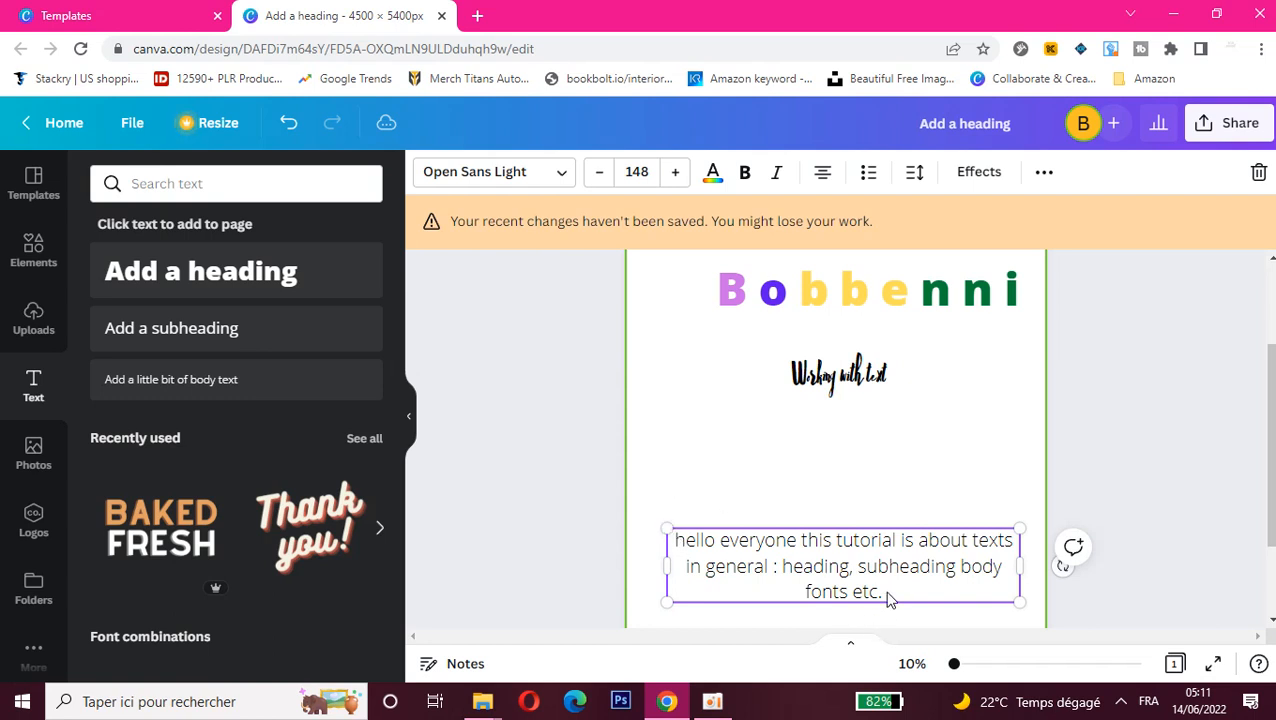
left_click_drag(862, 592, 880, 492)
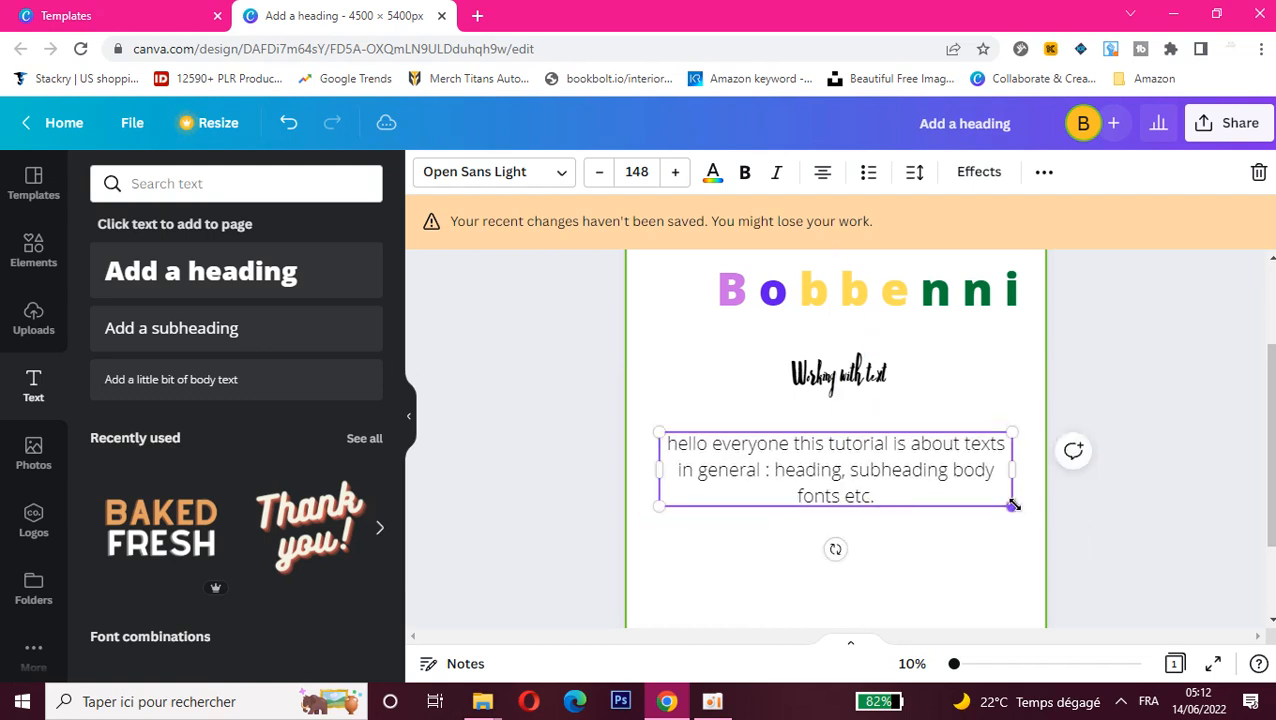
left_click_drag(1012, 505, 1011, 572)
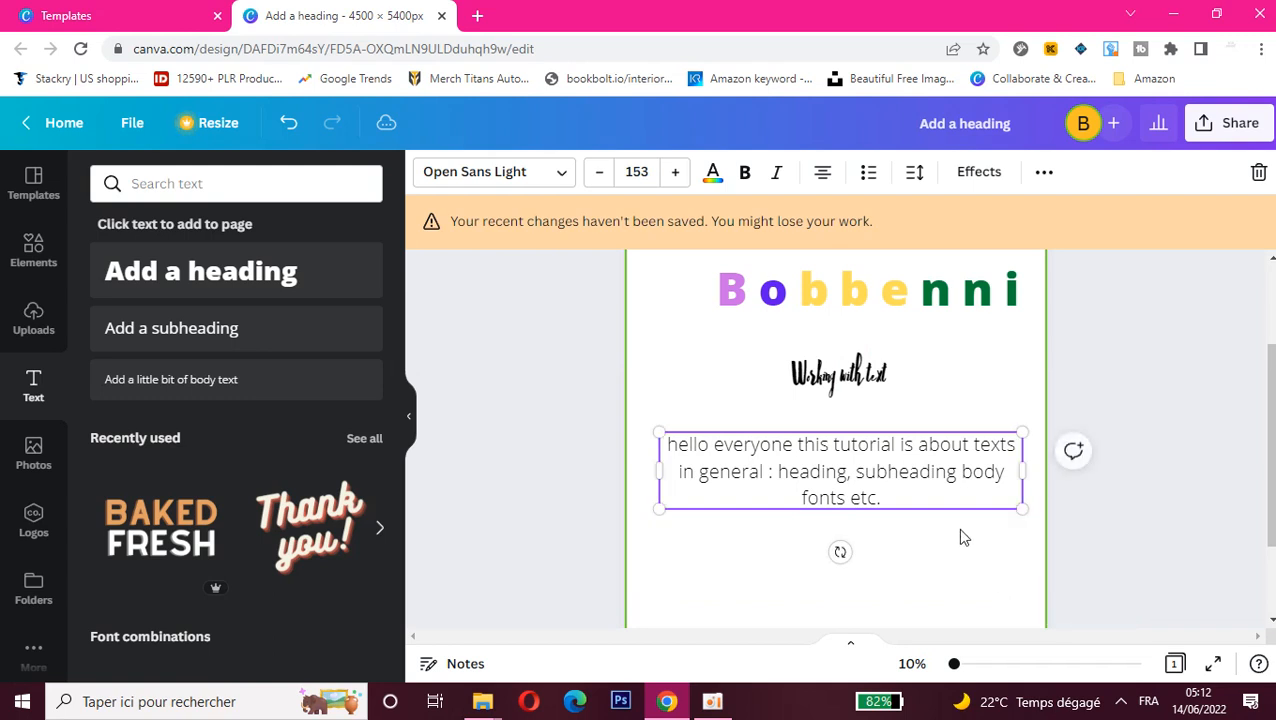
mouse_move(896, 505)
left_mouse_down()
mouse_move(880, 492)
mouse_move(775, 488)
mouse_move(884, 492)
left_mouse_up()
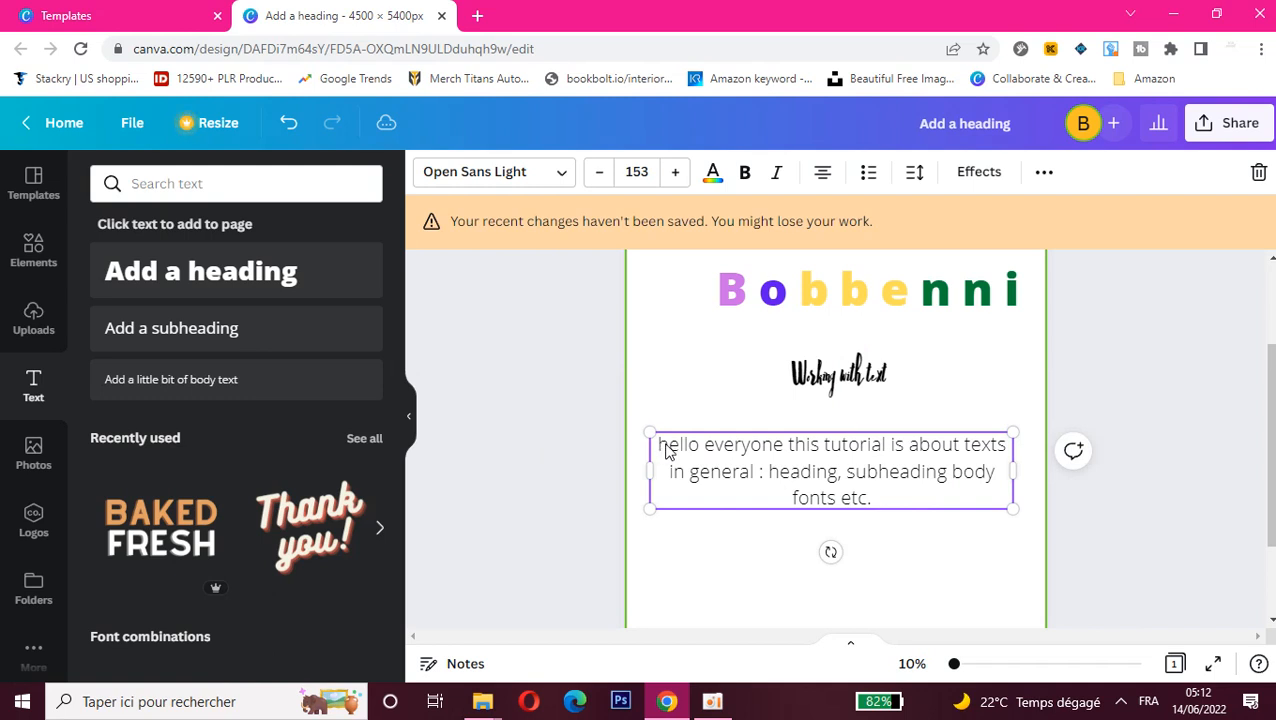
Step: Make only the first letter, "h", of the body text bold
left_click_drag(667, 445, 657, 445)
left_click(746, 175)
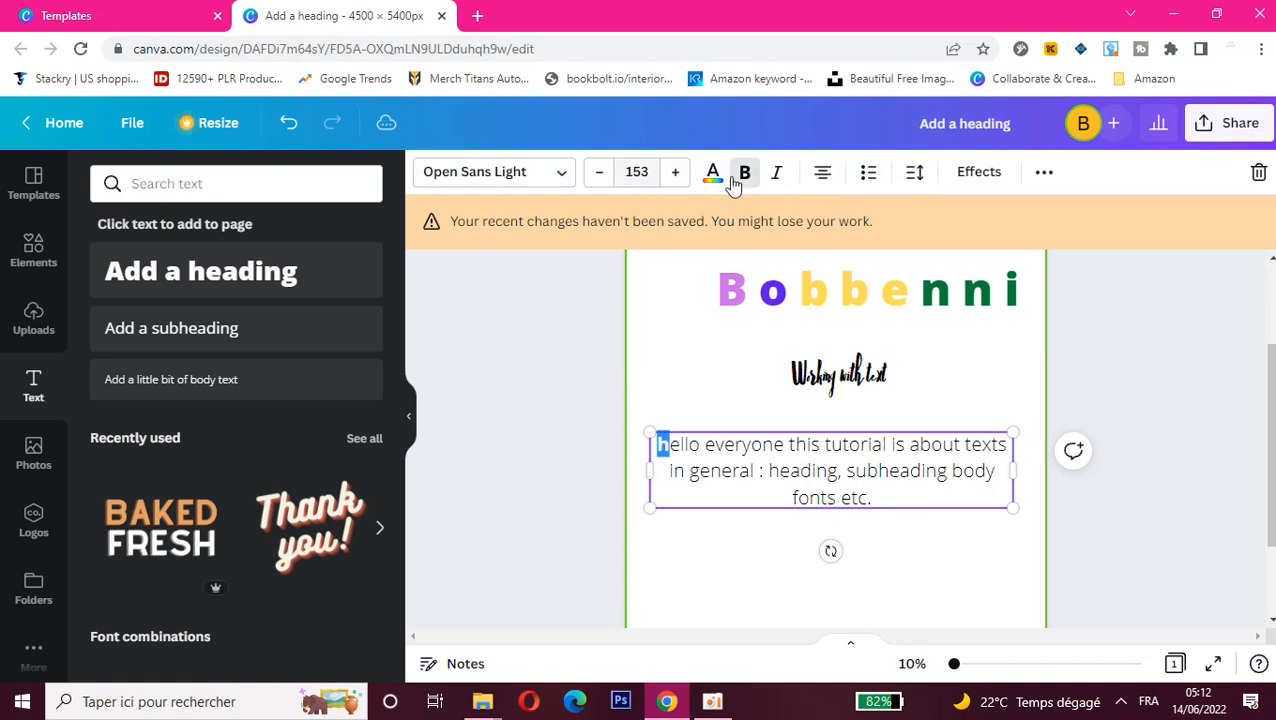
Step: Try uppercase on the body text's bold first letter and switch the uppercase off again
left_click(1042, 174)
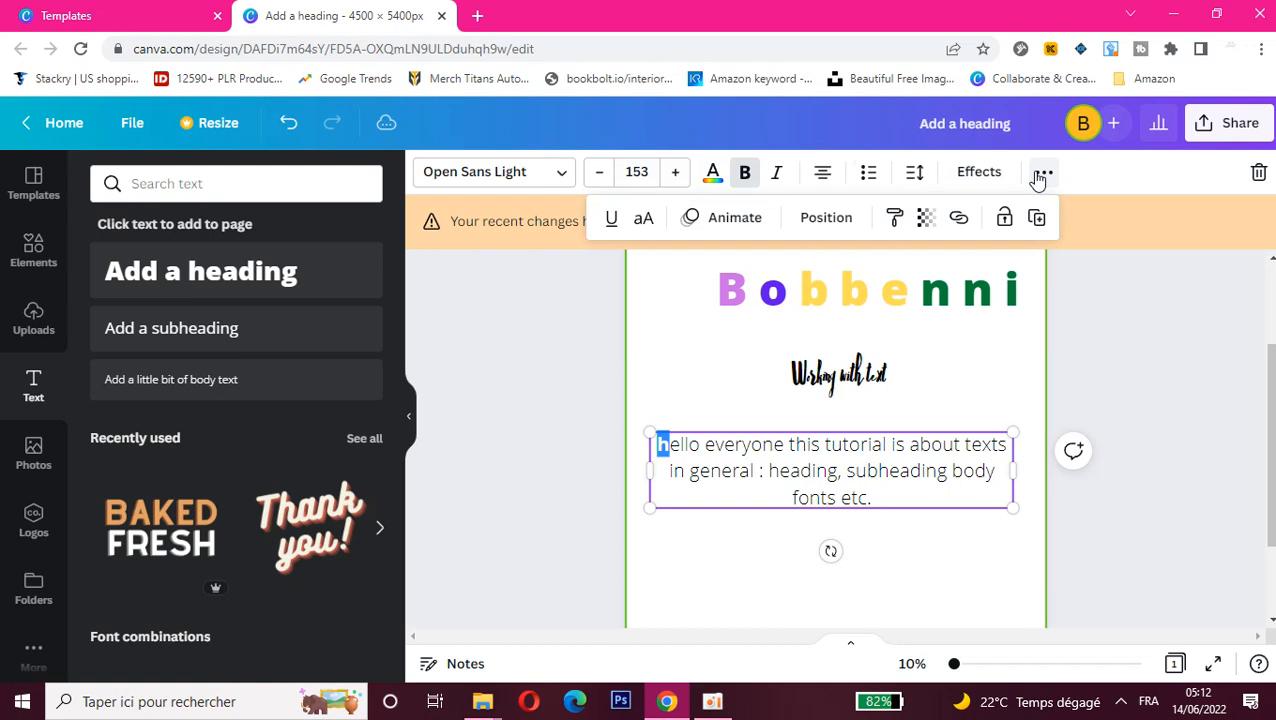
left_click(641, 222)
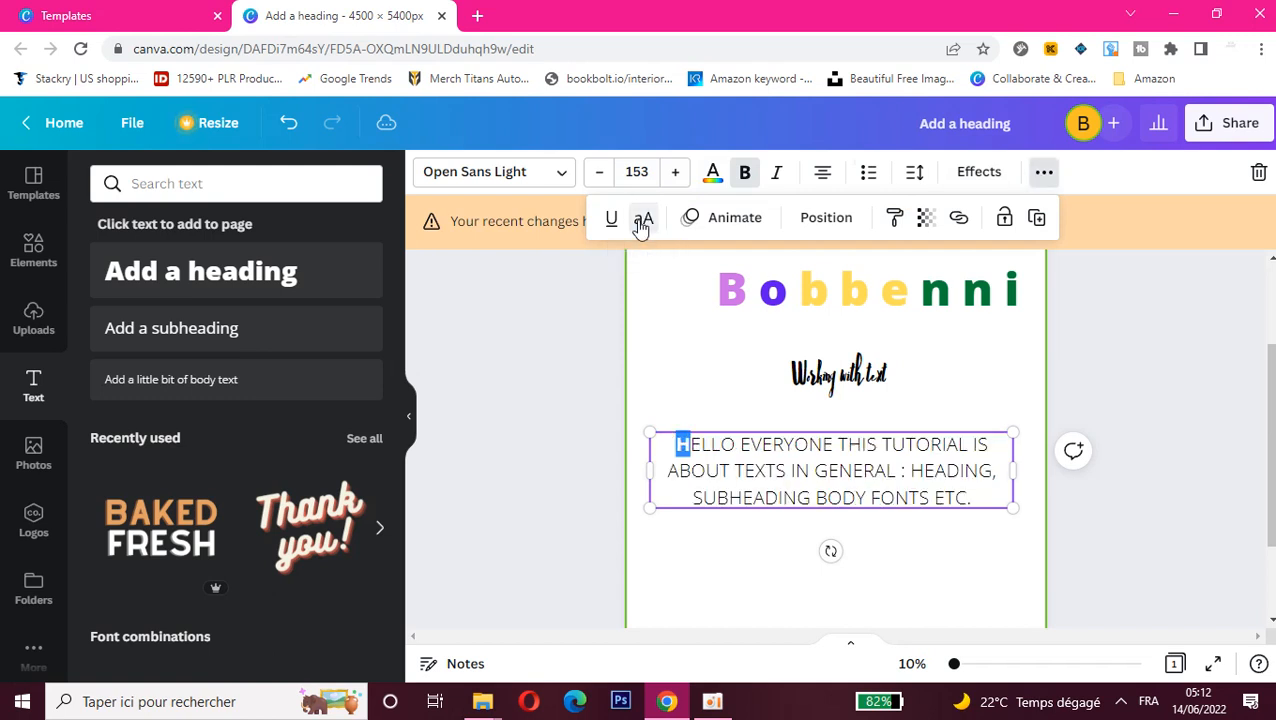
left_click(693, 452)
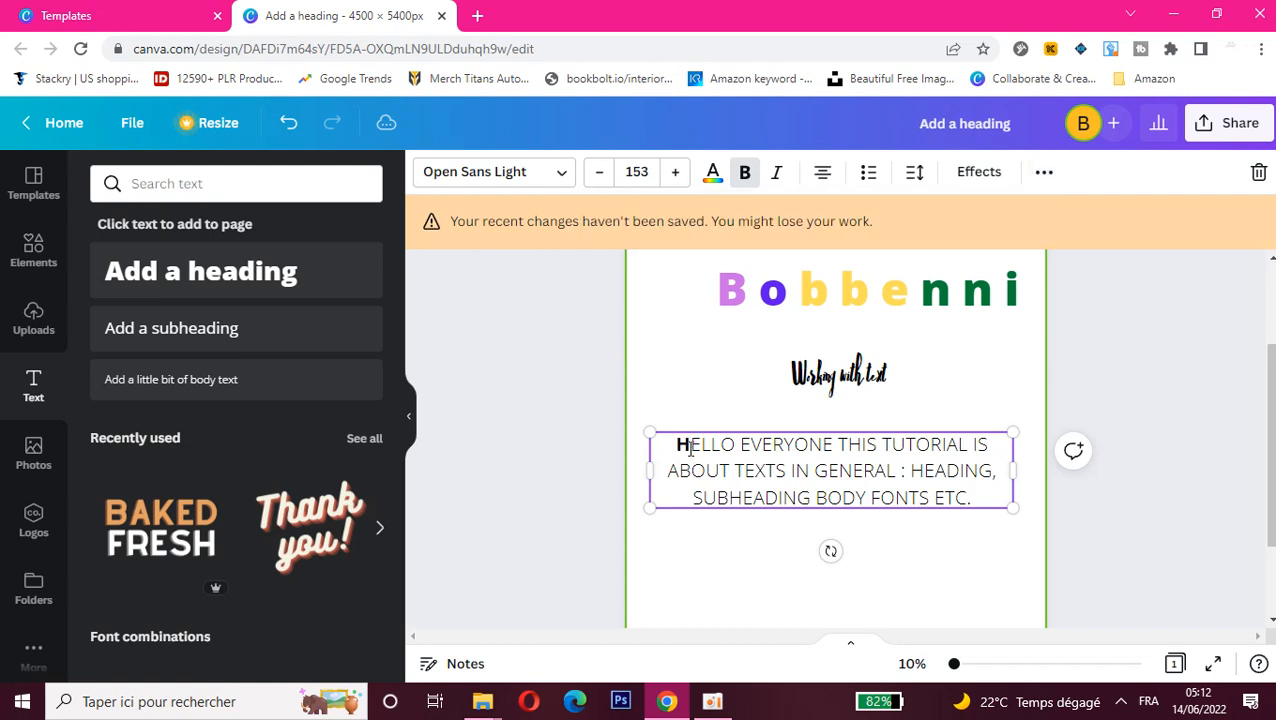
left_click_drag(690, 450, 677, 445)
left_click(1043, 172)
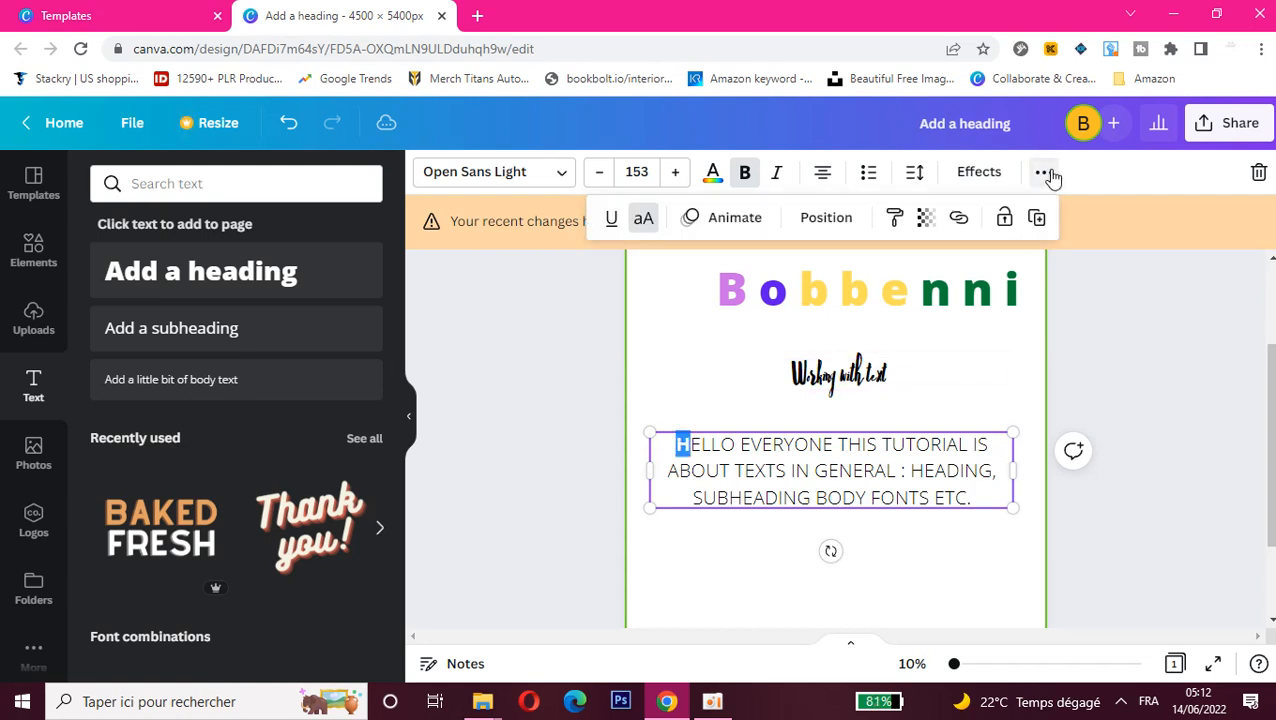
left_click(642, 220)
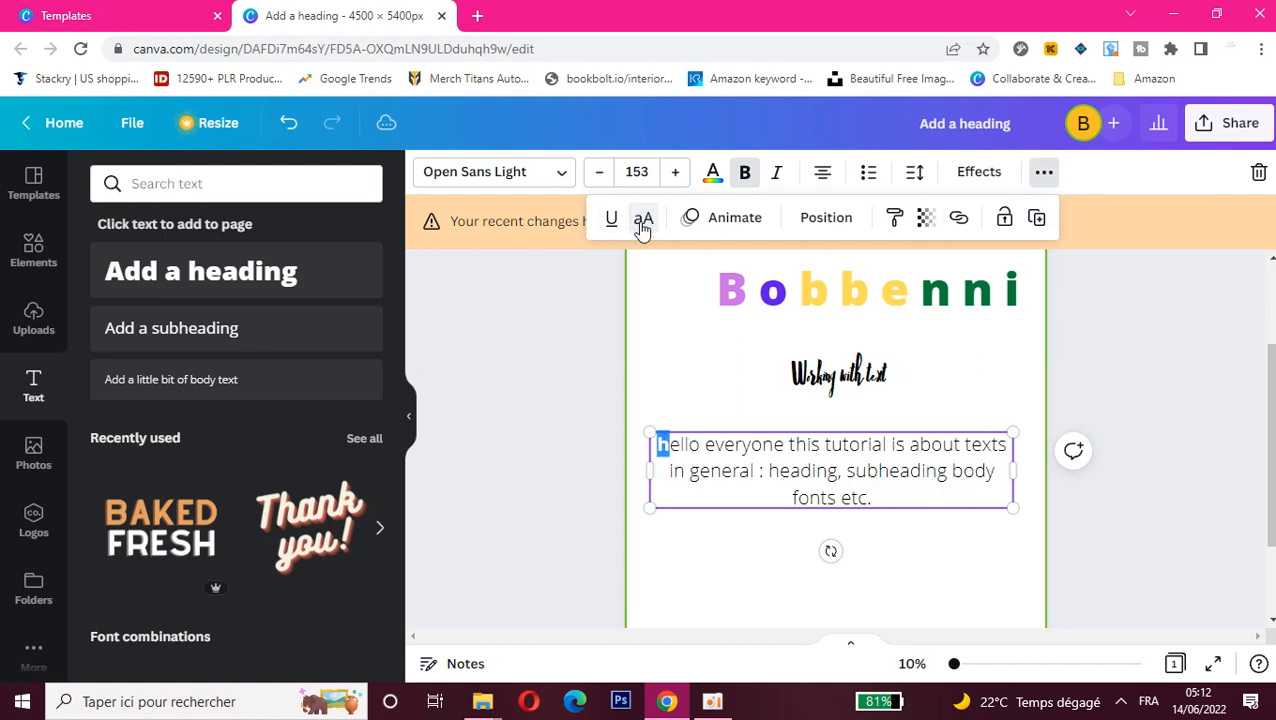
Step: Apply uppercase to the body text's first letter once more, and remove uppercase from the remaining letters
left_click(672, 450)
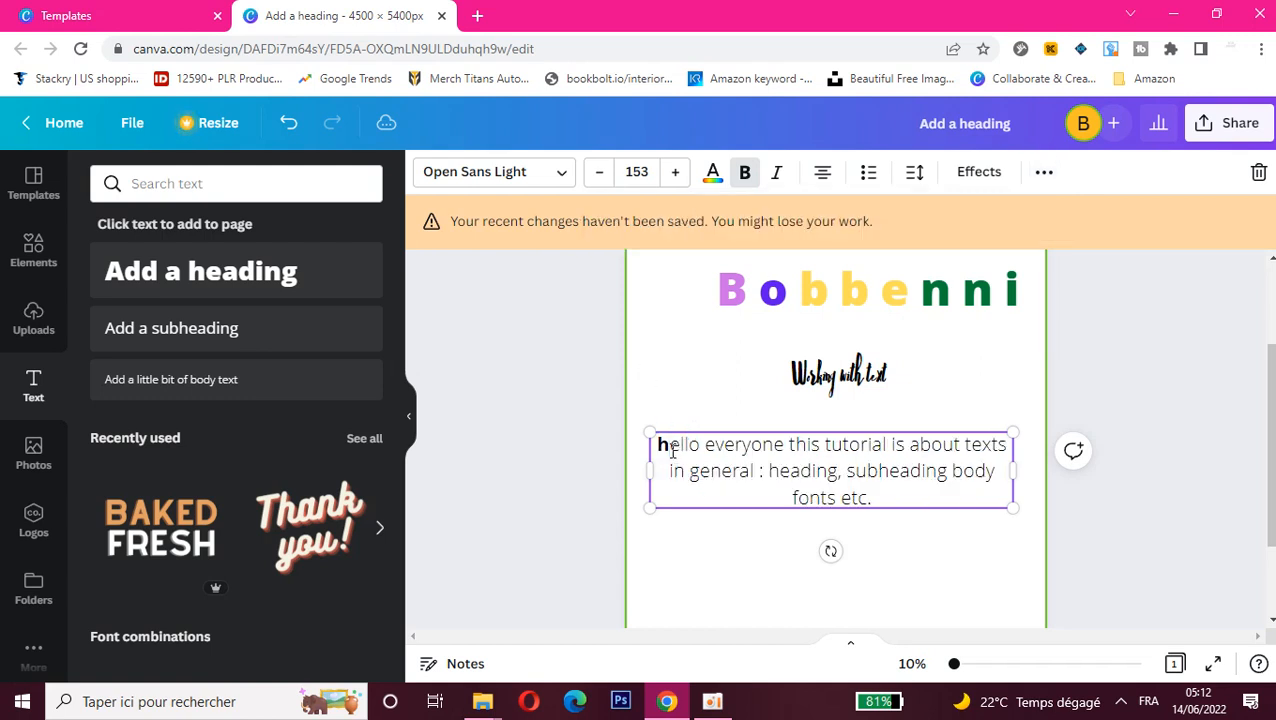
left_click_drag(658, 445, 670, 445)
left_click(1043, 173)
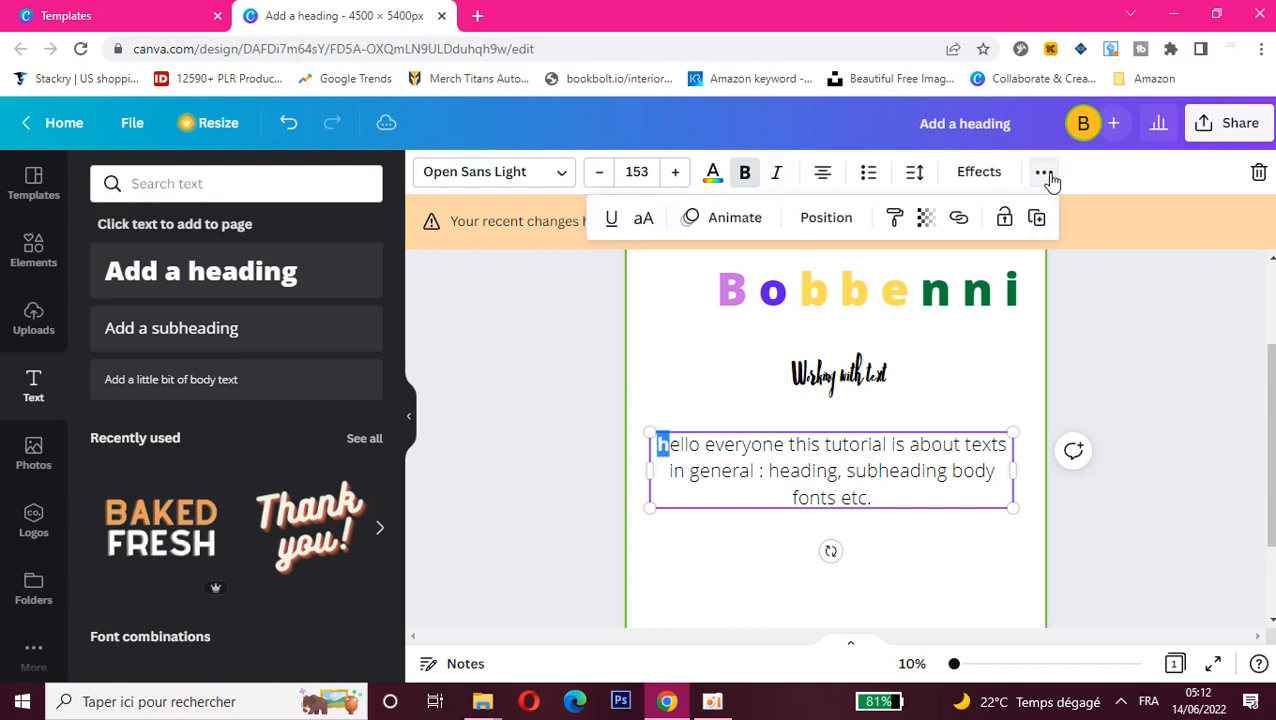
left_click(640, 222)
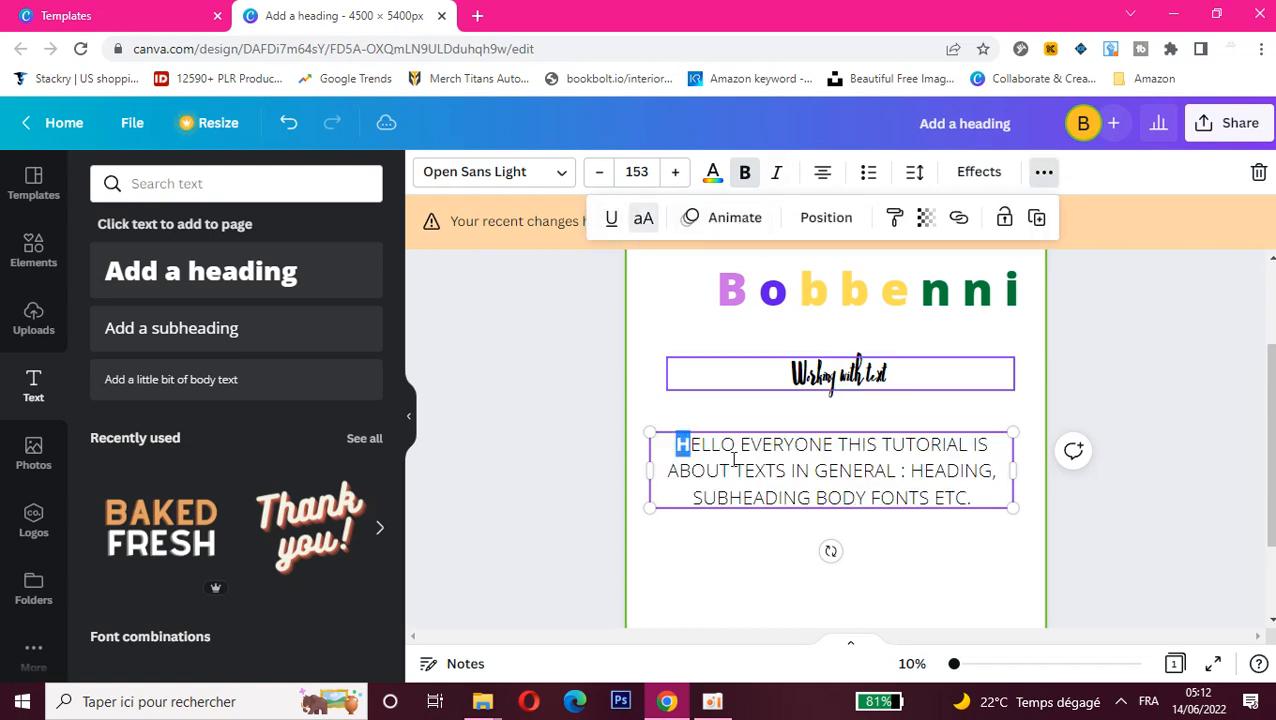
left_click_drag(977, 497, 689, 390)
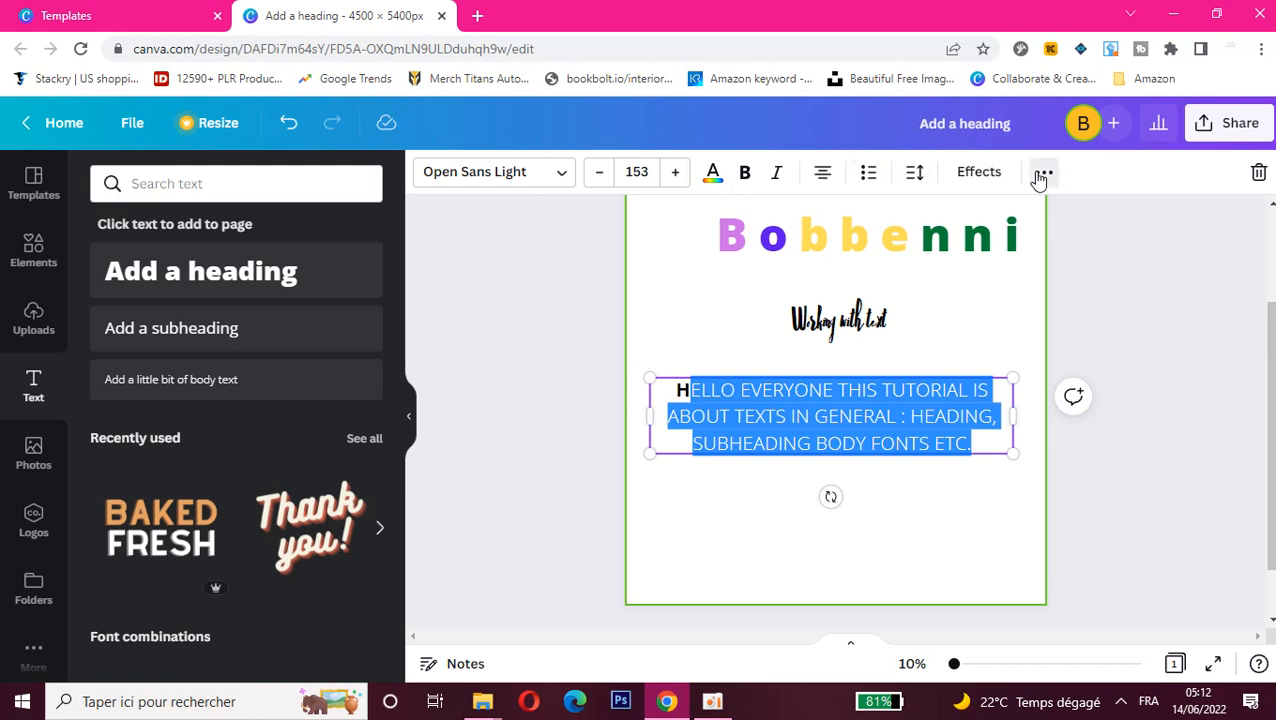
left_click(1040, 176)
left_click(644, 220)
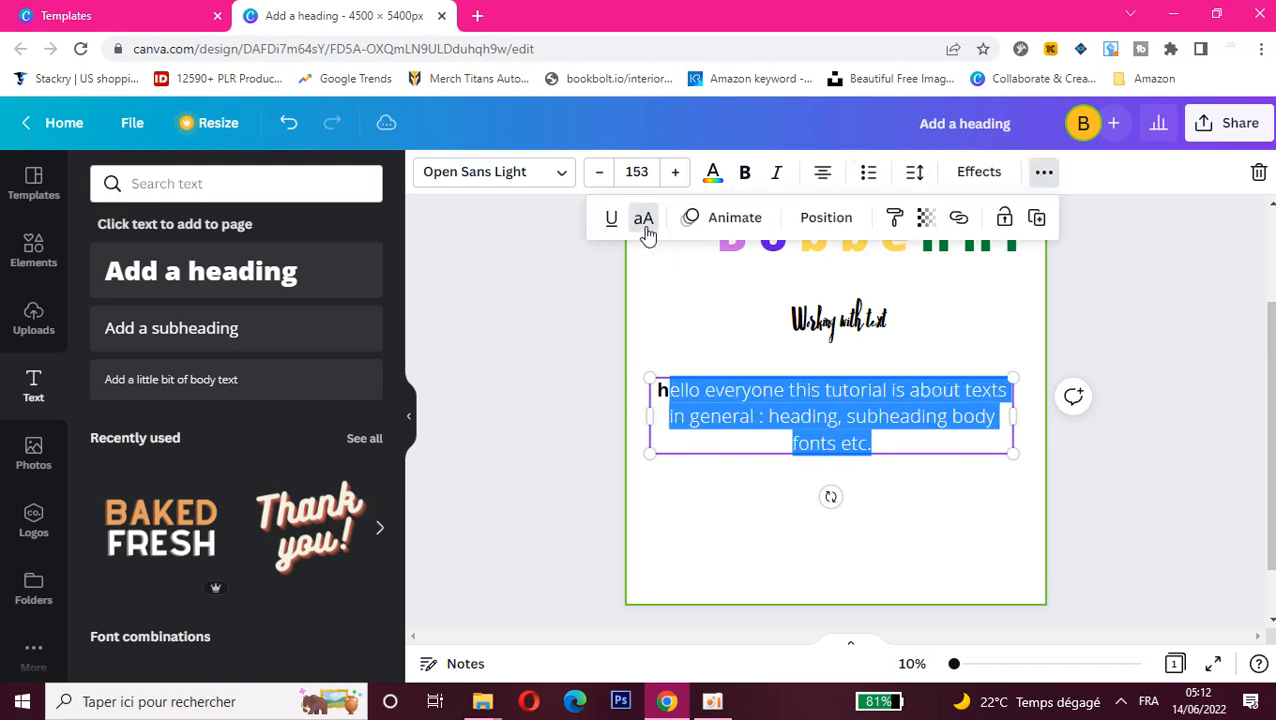
Step: Replace the body text's bold first letter with a capital "H" so it begins with "Hello"
double_click(661, 390)
left_click(660, 390)
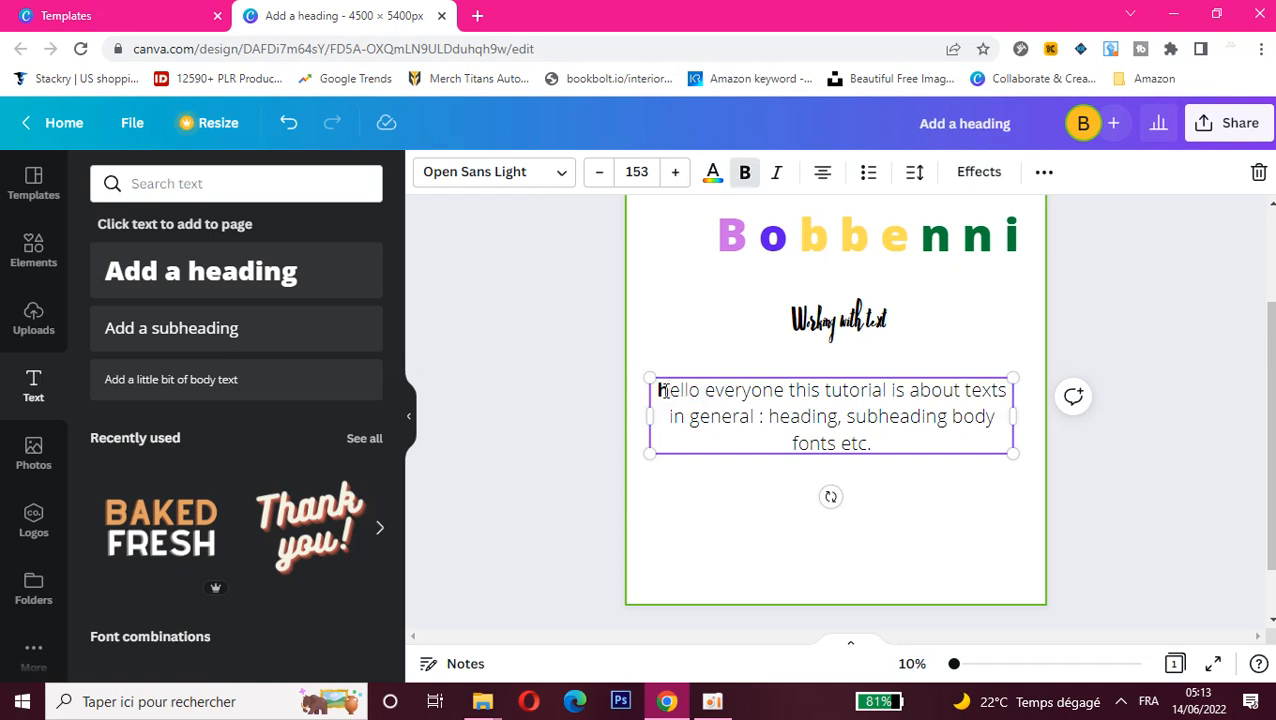
left_click_drag(661, 390, 657, 390)
key("Caps_Lock")
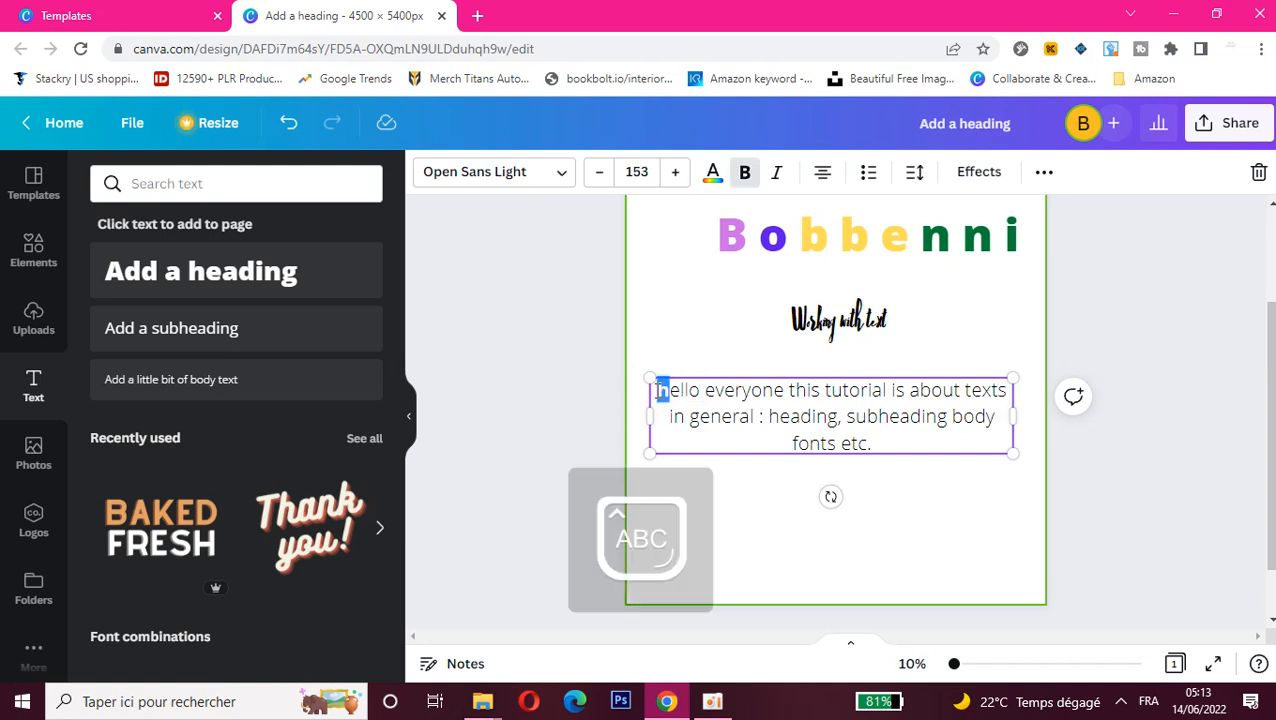
type("K")
key("BackSpace")
type("H")
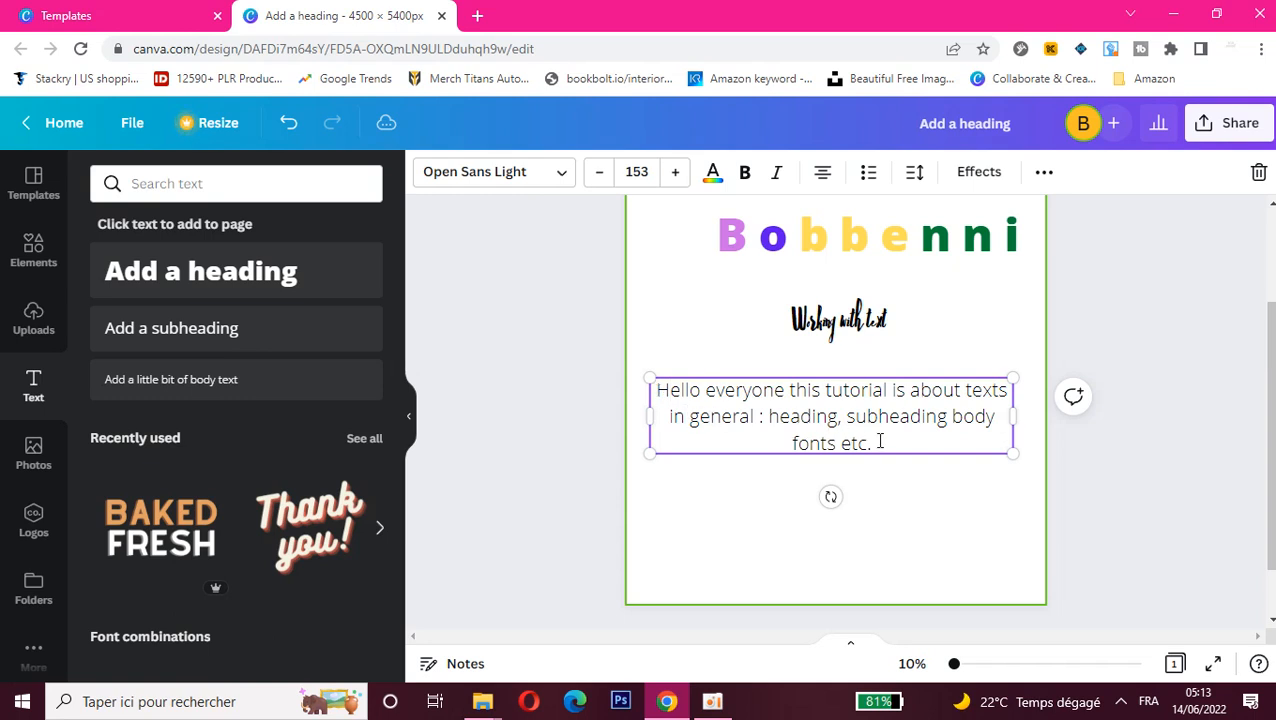
Step: Make the entire body text bold and italic
left_click_drag(869, 441, 655, 390)
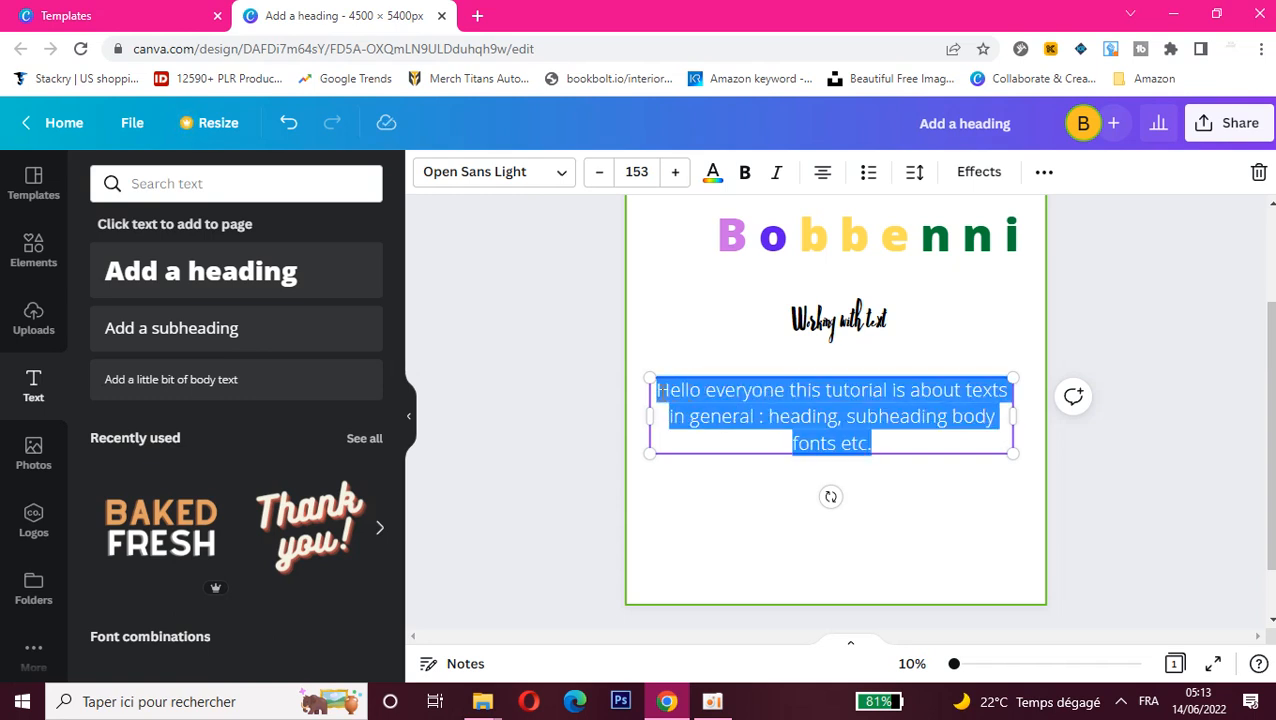
left_click(743, 184)
left_click(777, 180)
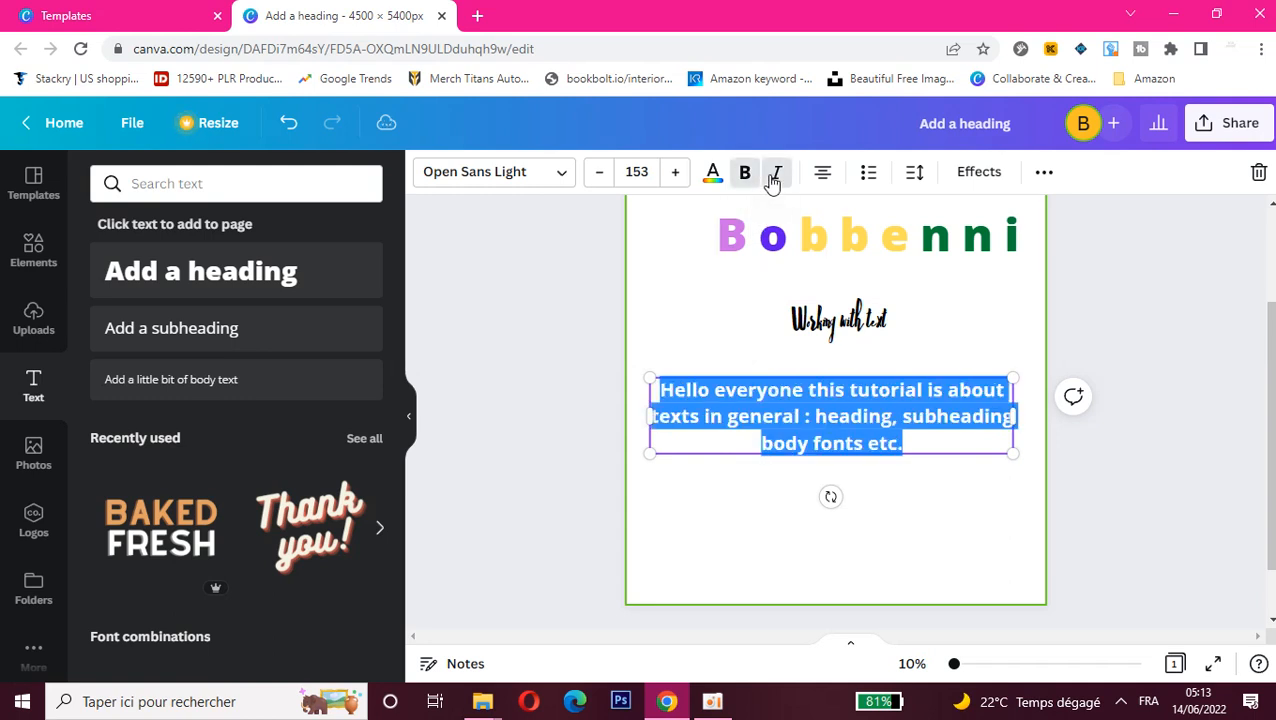
Step: Try left and right alignment on the body text and return it to centred
left_click(821, 177)
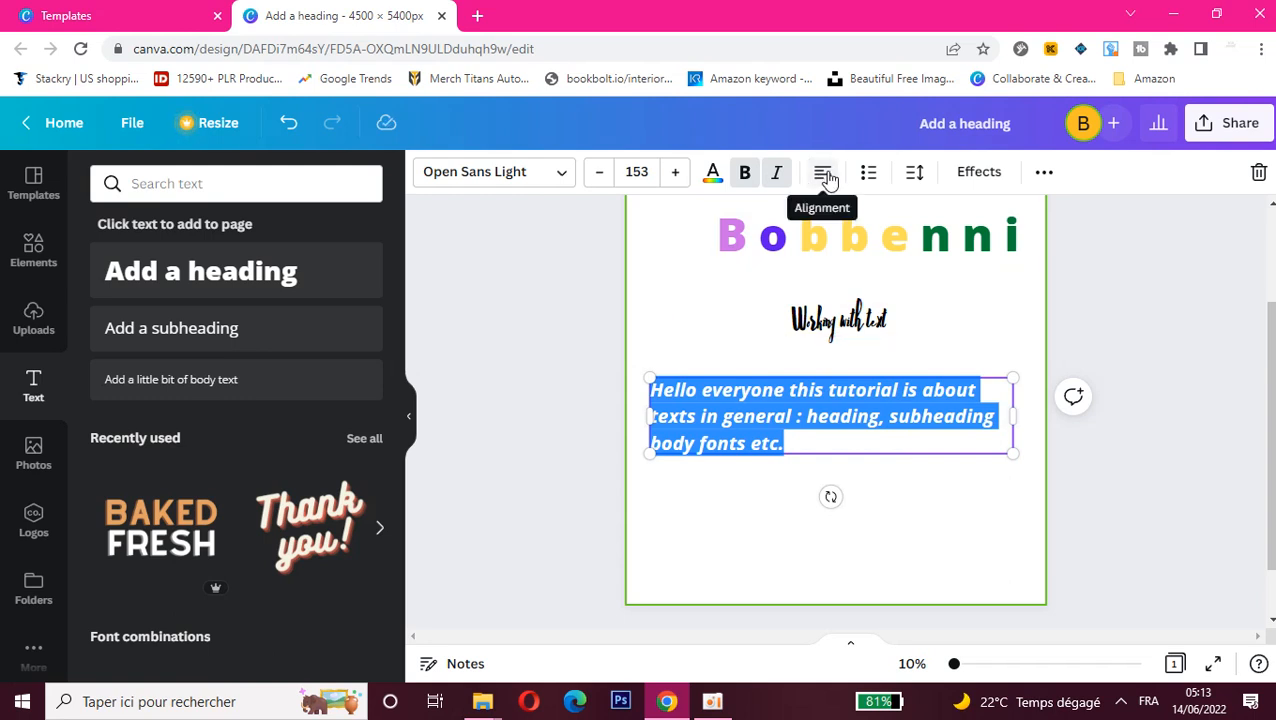
left_click(823, 173)
left_click(824, 174)
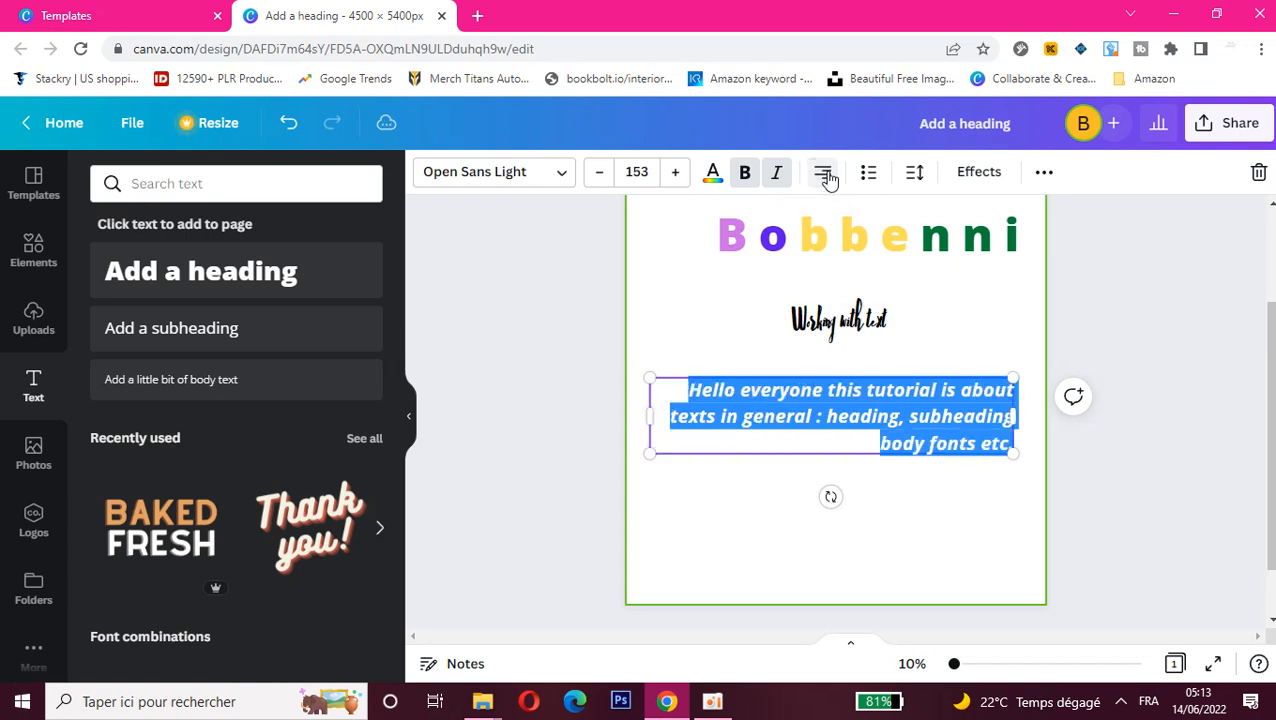
left_click(826, 175)
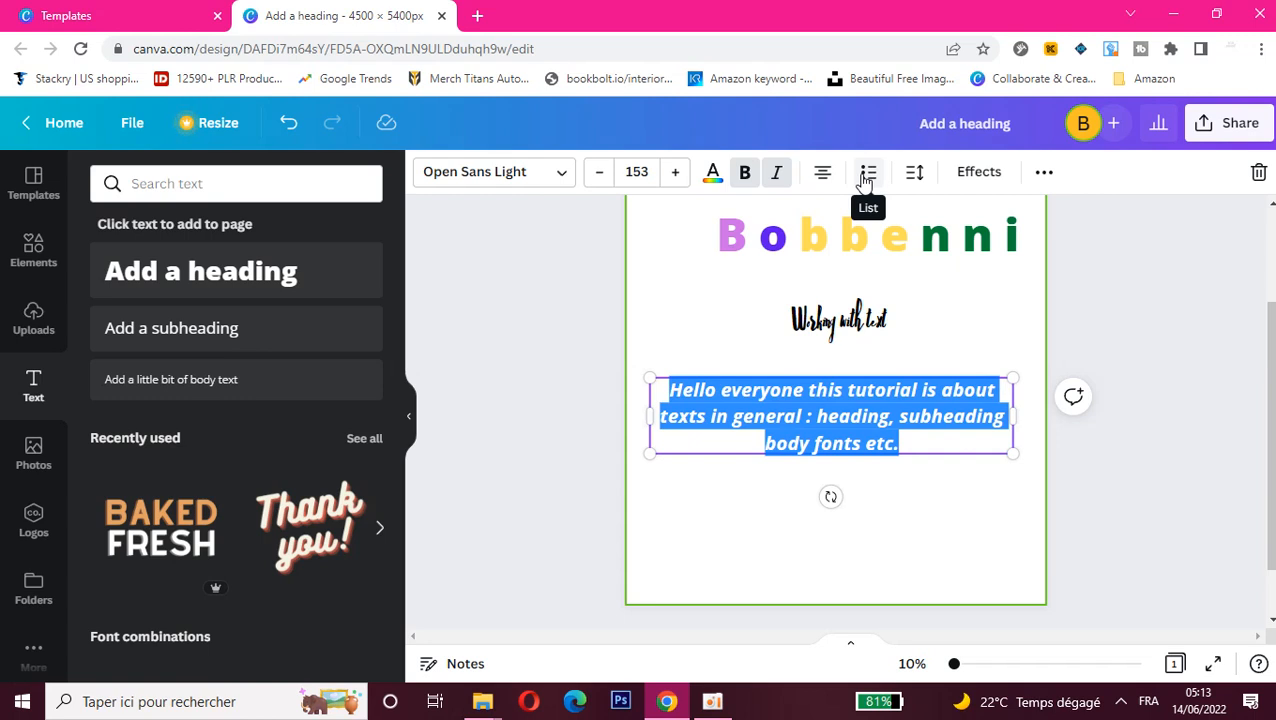
Step: Try a bulleted list on the body text and remove the list formatting again
left_click(867, 176)
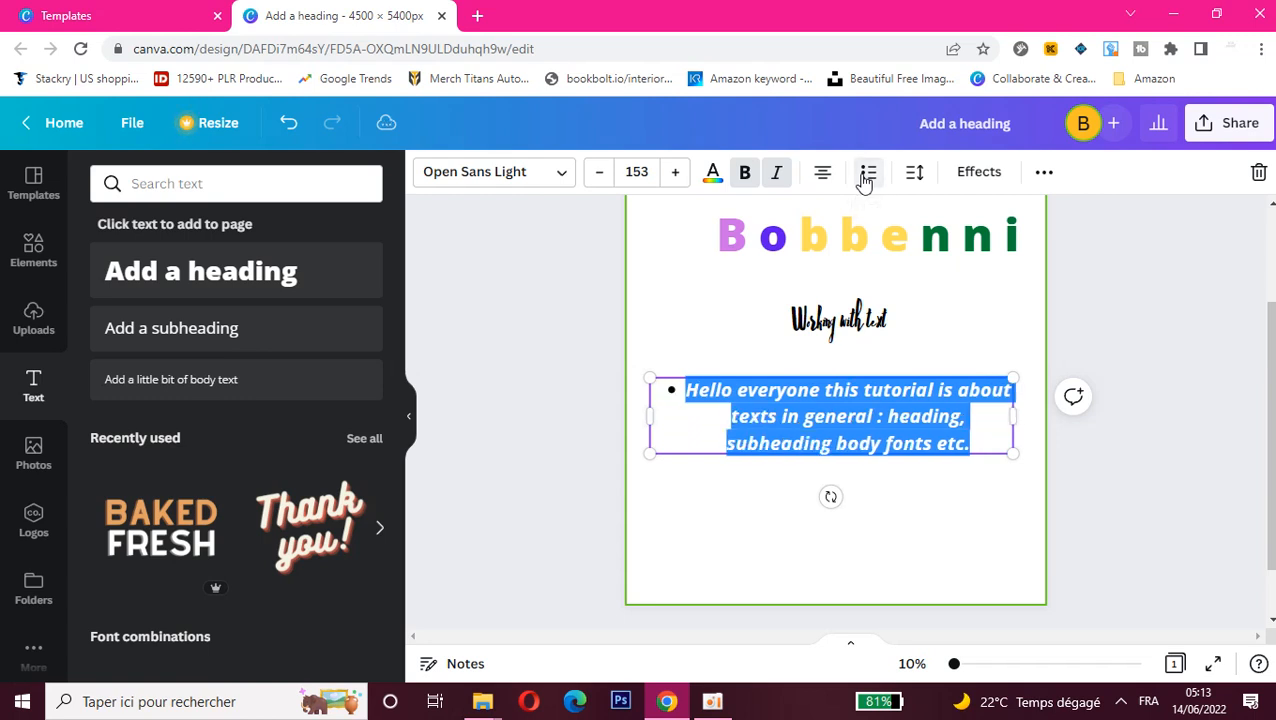
left_click(728, 418)
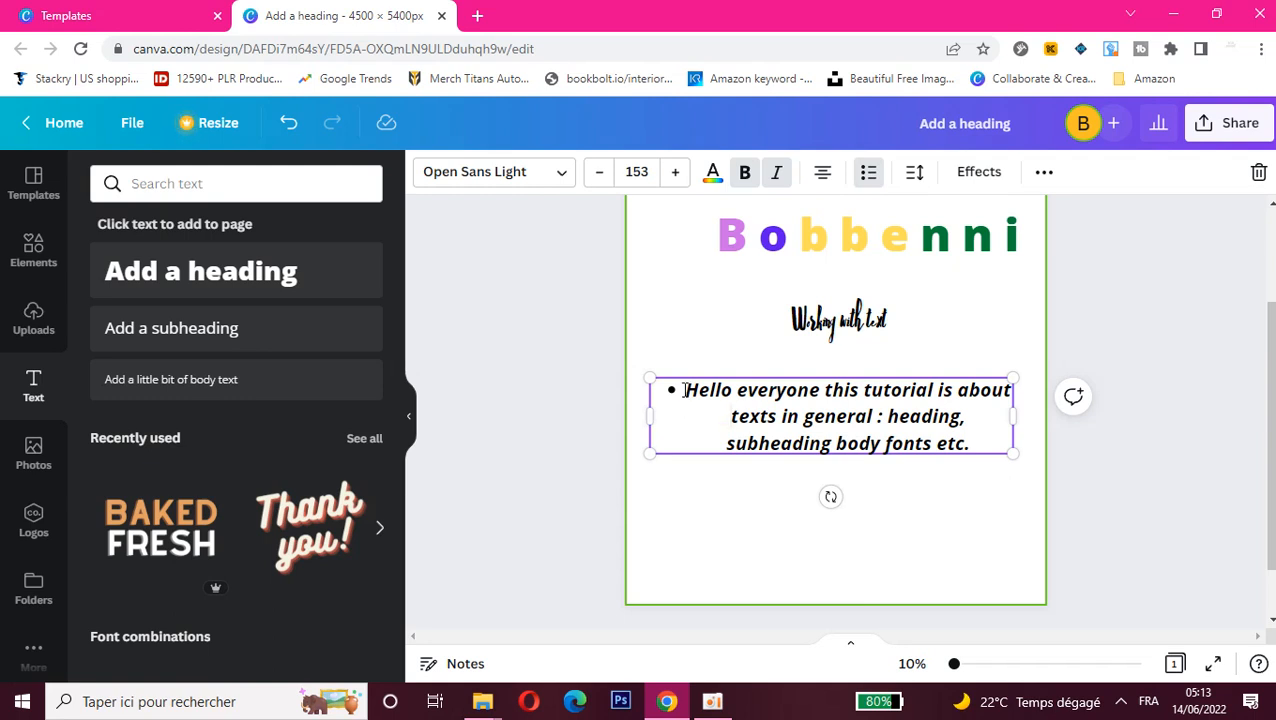
left_click_drag(686, 390, 975, 455)
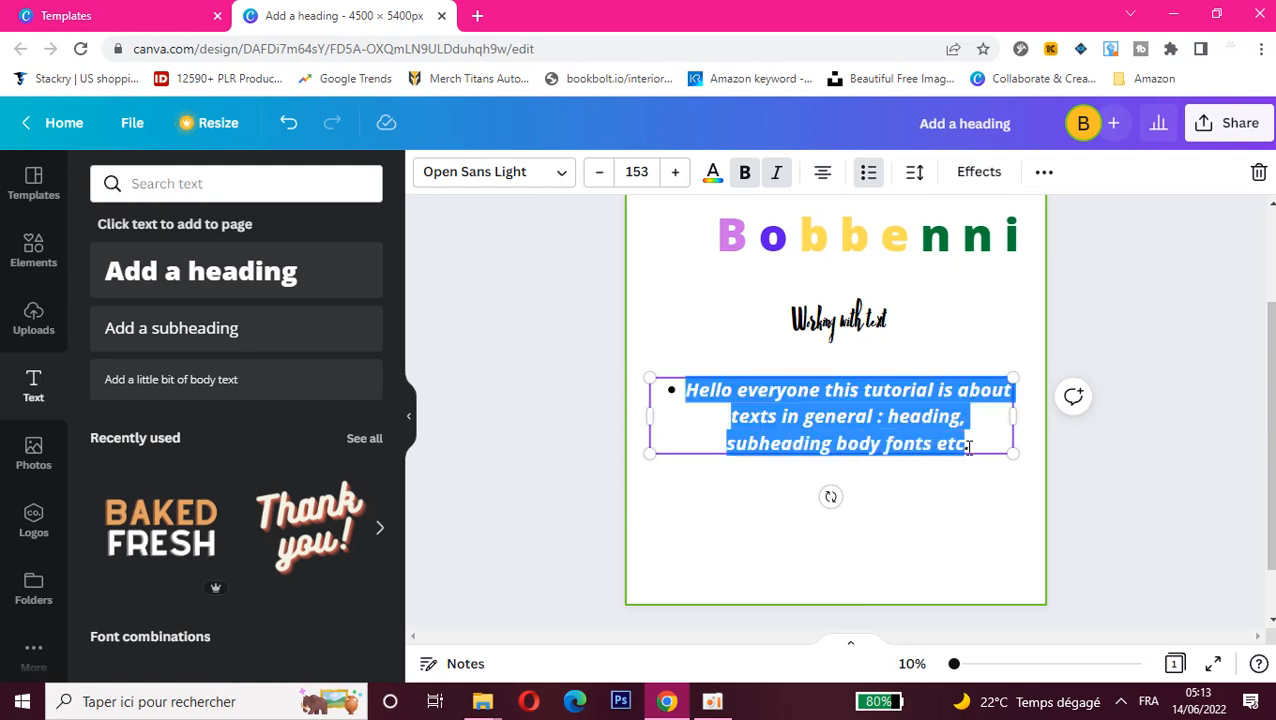
left_click(868, 172)
left_click(868, 172)
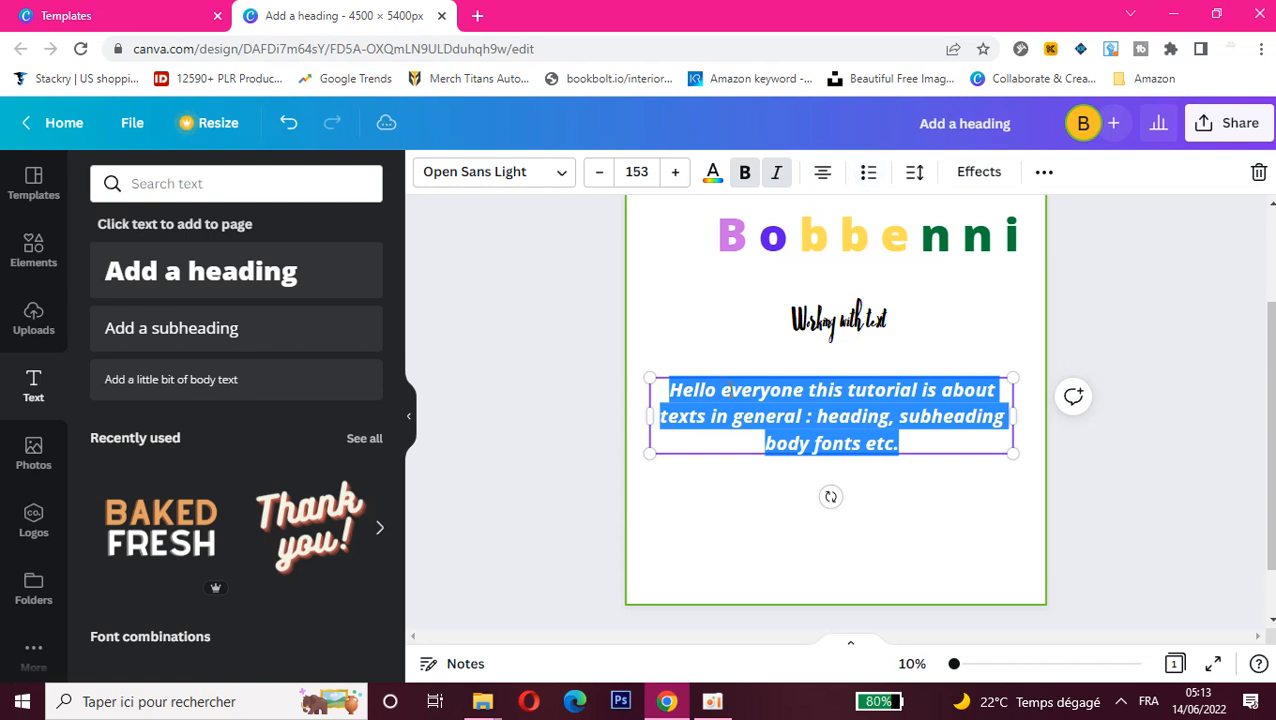
Step: Try to insert a tab before "everyone" in the body text
left_click(722, 391)
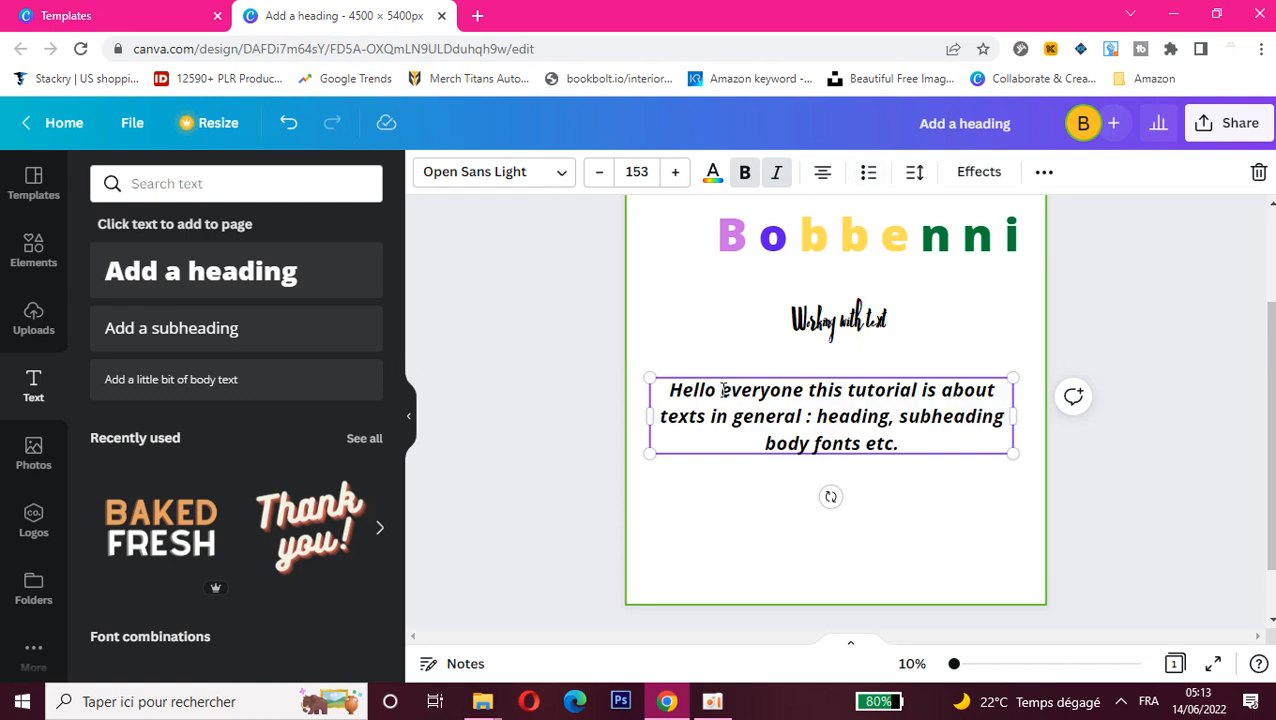
key("Tab")
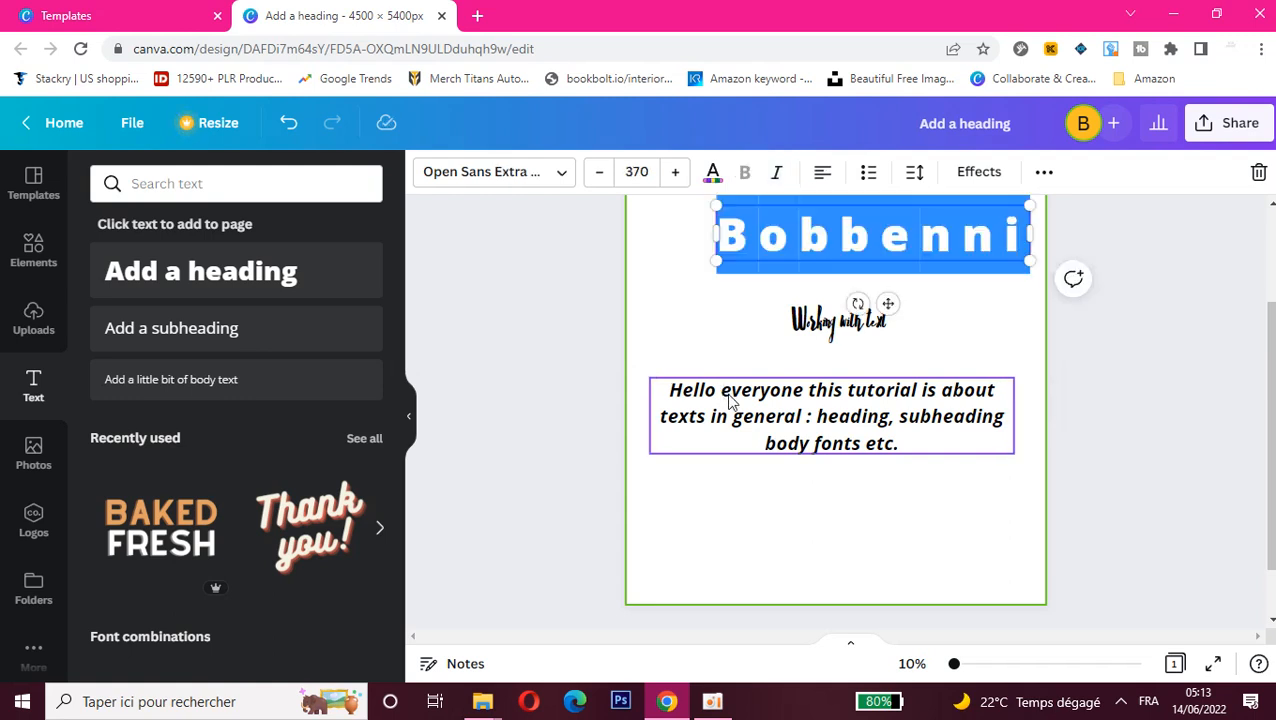
left_click(724, 397)
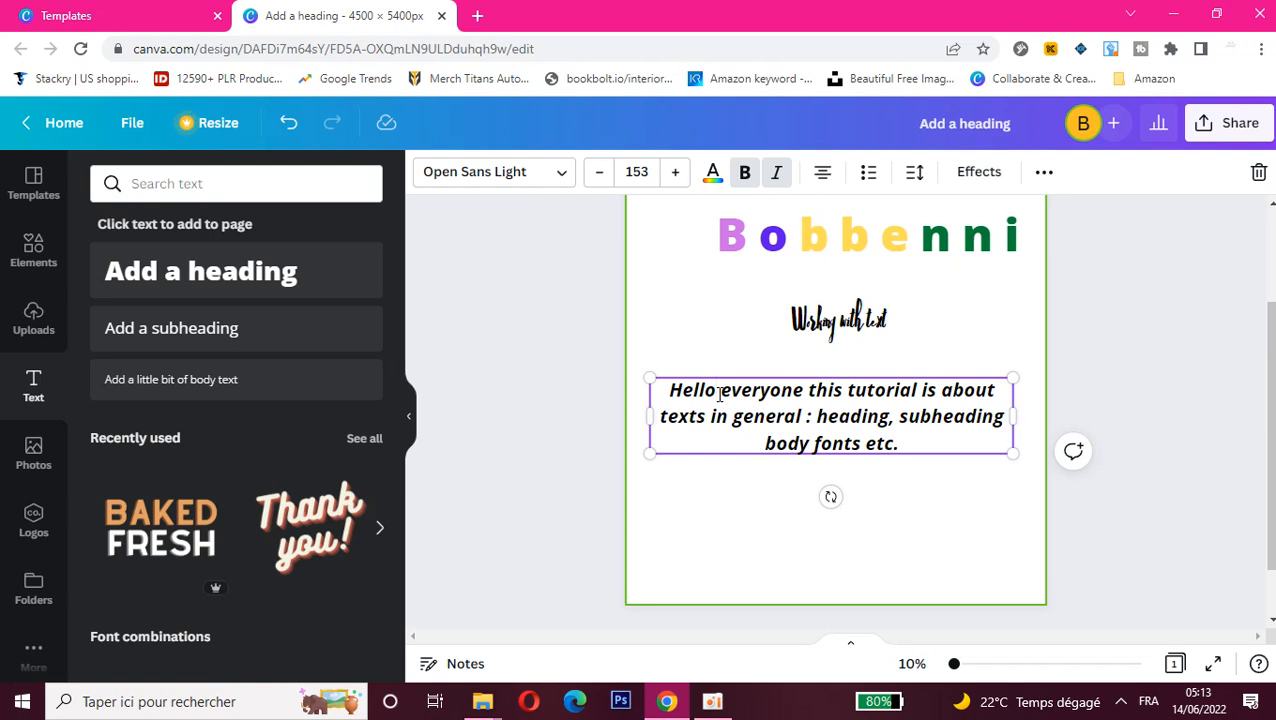
key("Tab")
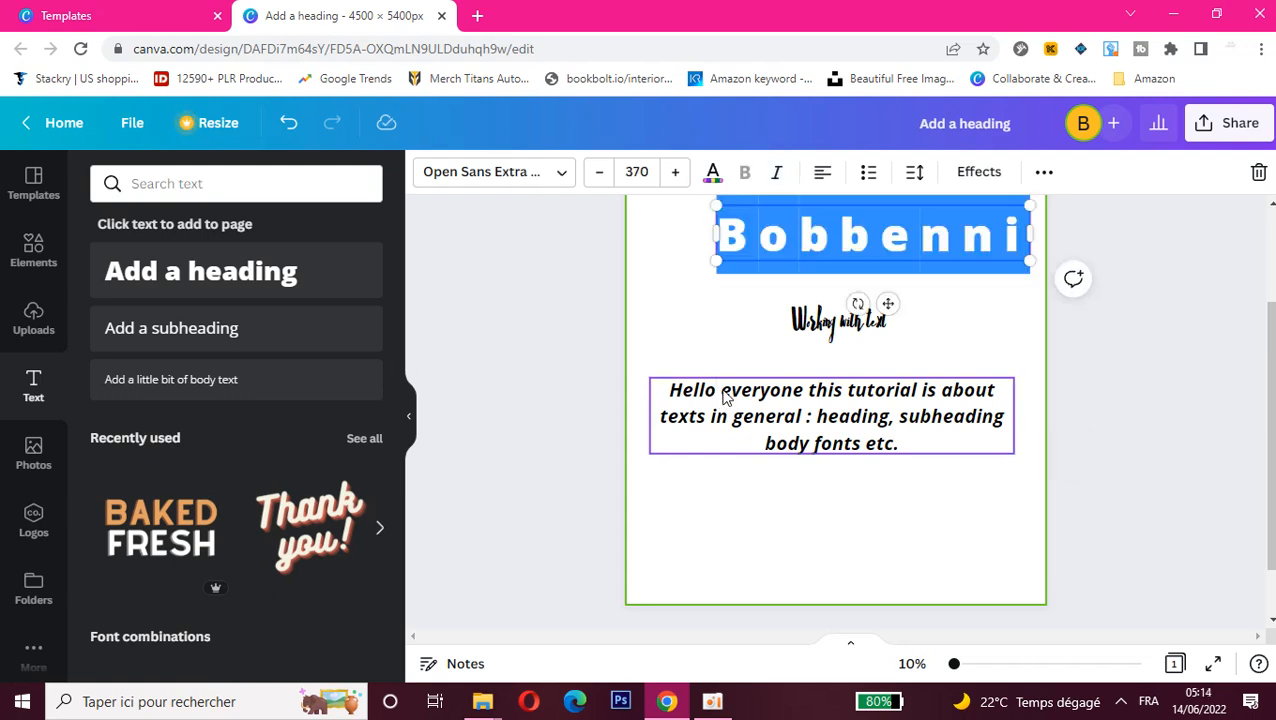
left_click(729, 398)
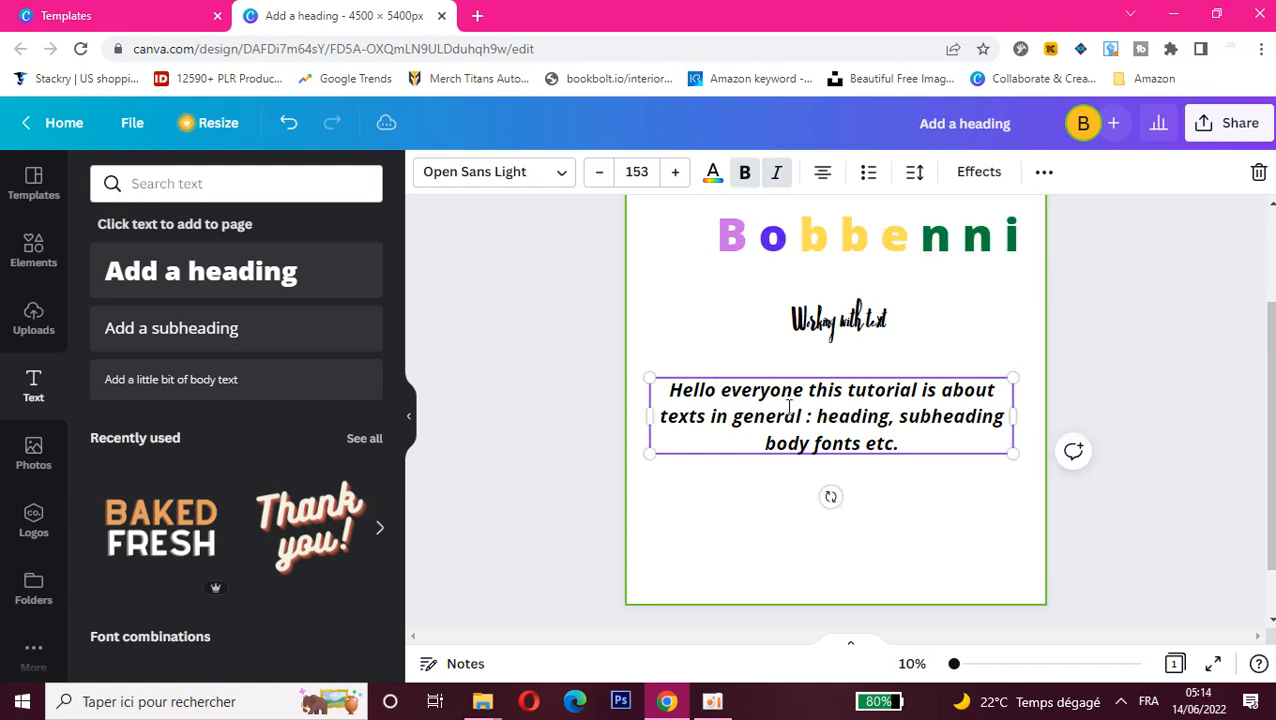
Step: Between "Hello" and "everyone" in the body text, insert "KKKKKJ", three blank lines and "NNNNBNBN" on its own line
left_click(720, 393)
type("KKKKKJ")
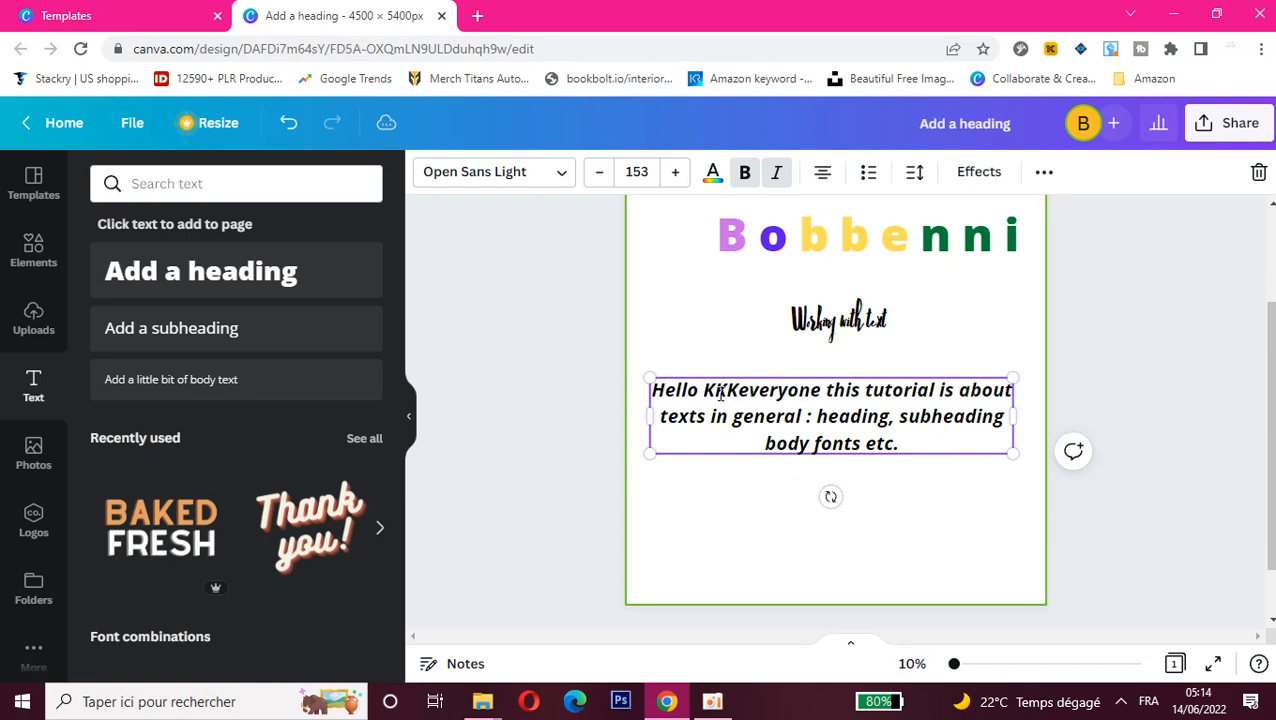
key("Return")
key("Return")
key("Return")
key("Return")
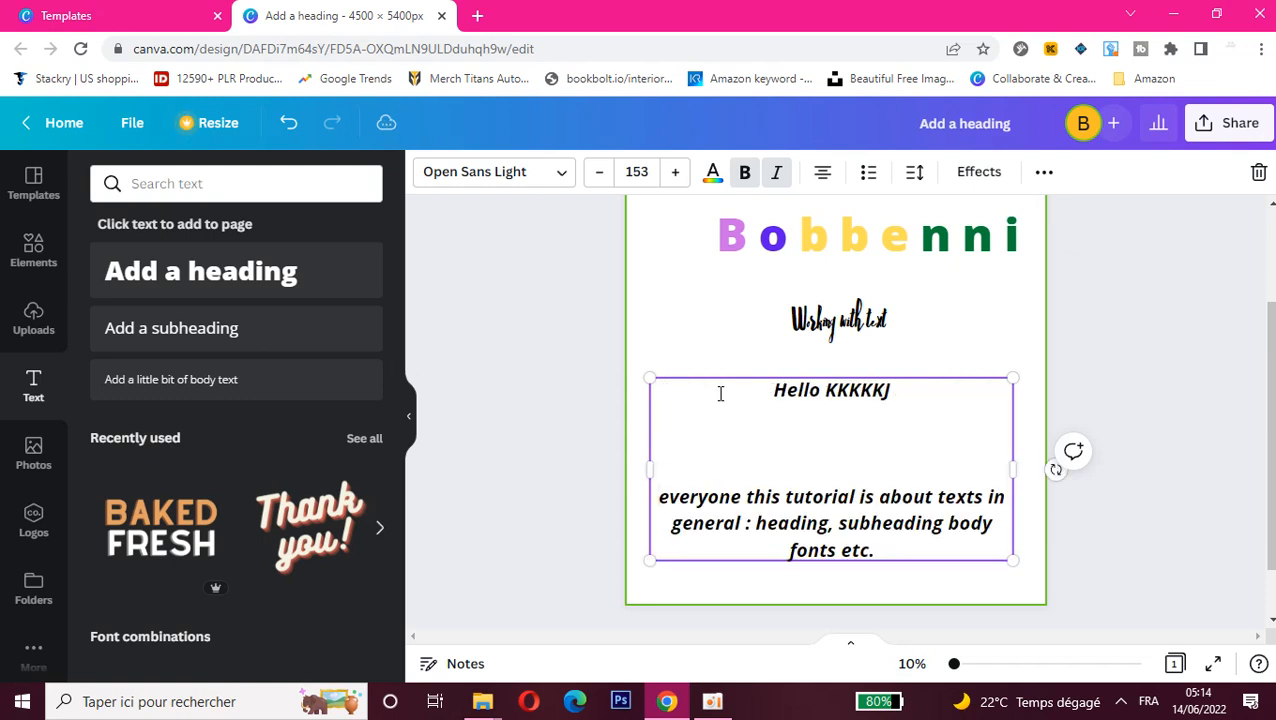
type("NNNNBNBN")
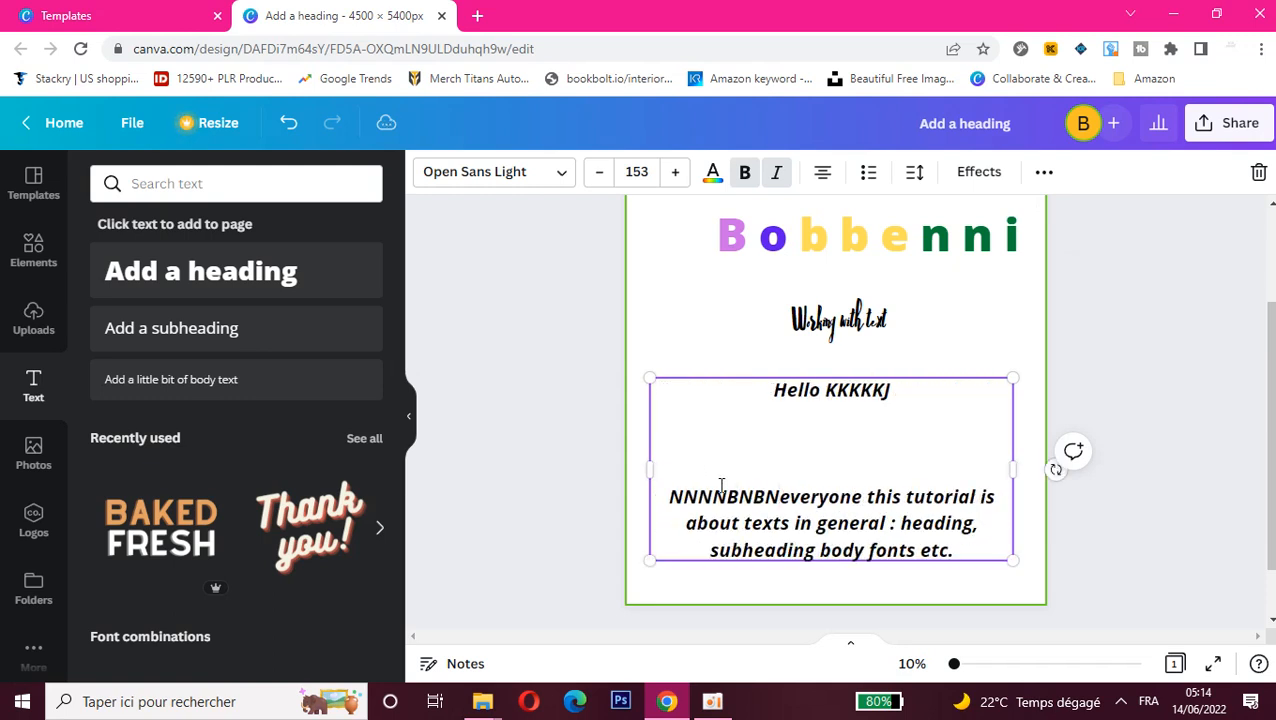
key("Return")
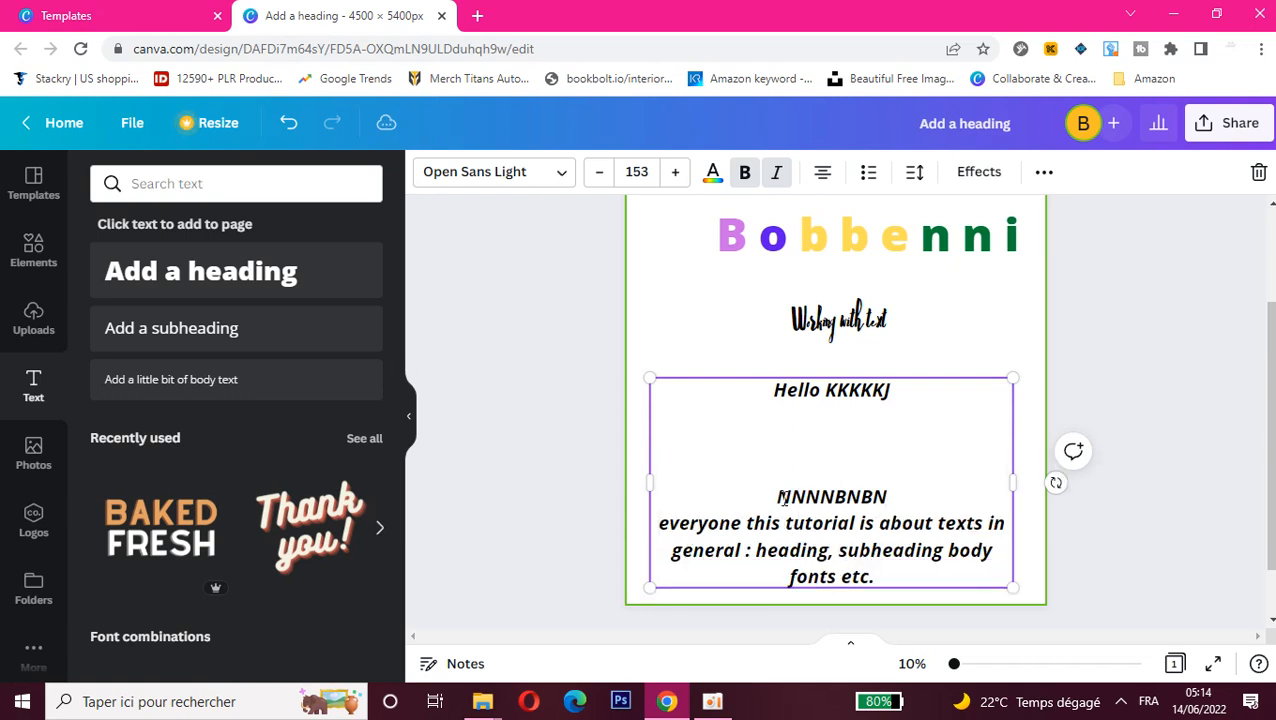
left_click_drag(773, 498, 870, 578)
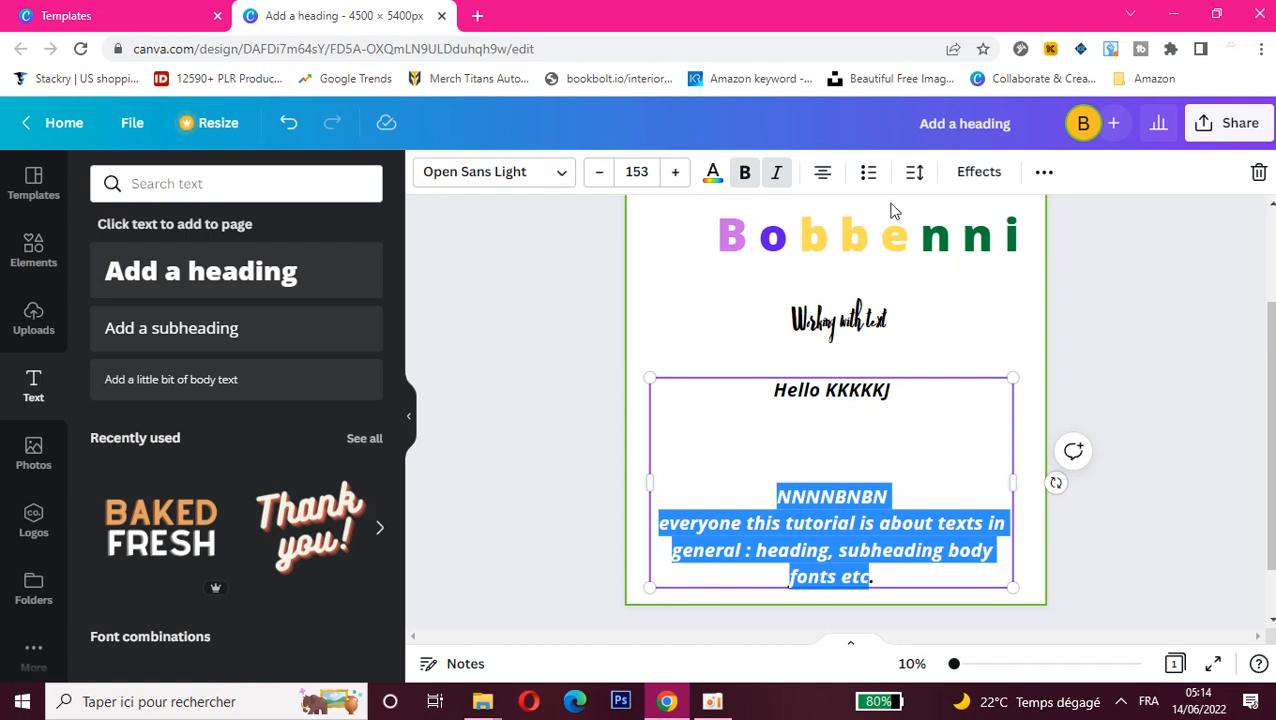
double_click(708, 252)
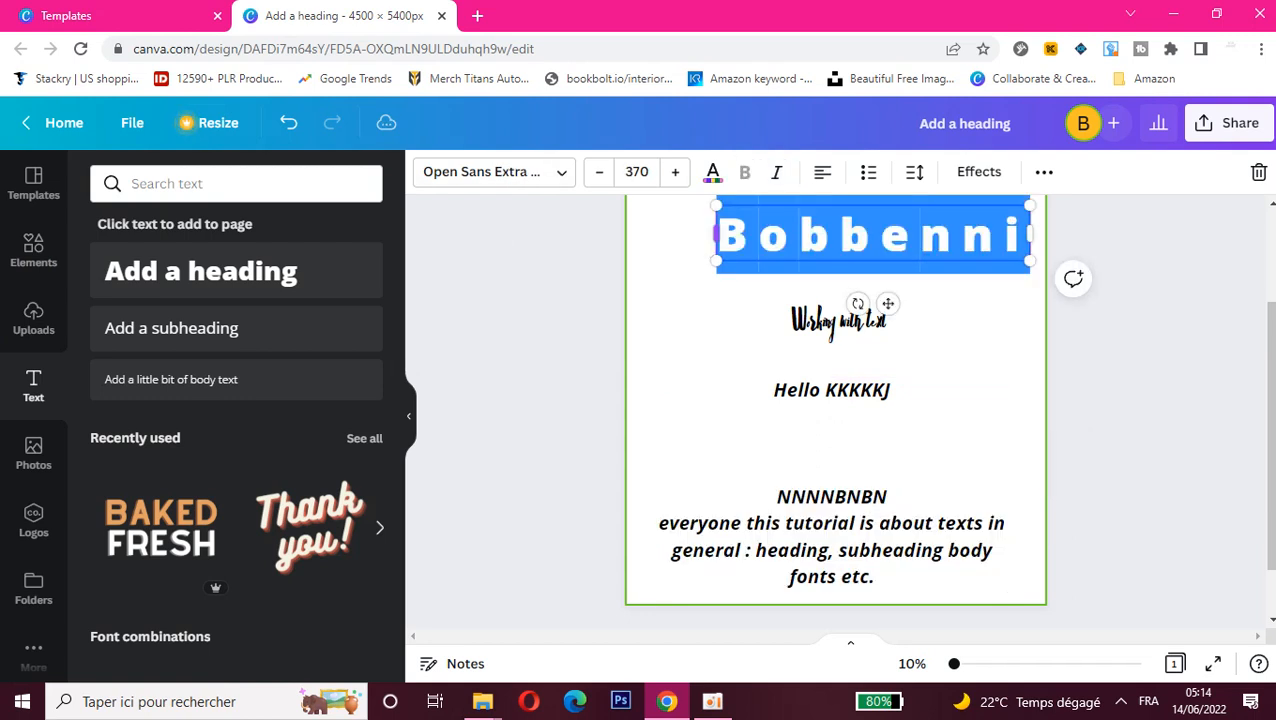
Step: Lower the body text's transparency value to about 44 and copy its style onto the "Working with text" subheading
left_click(820, 519)
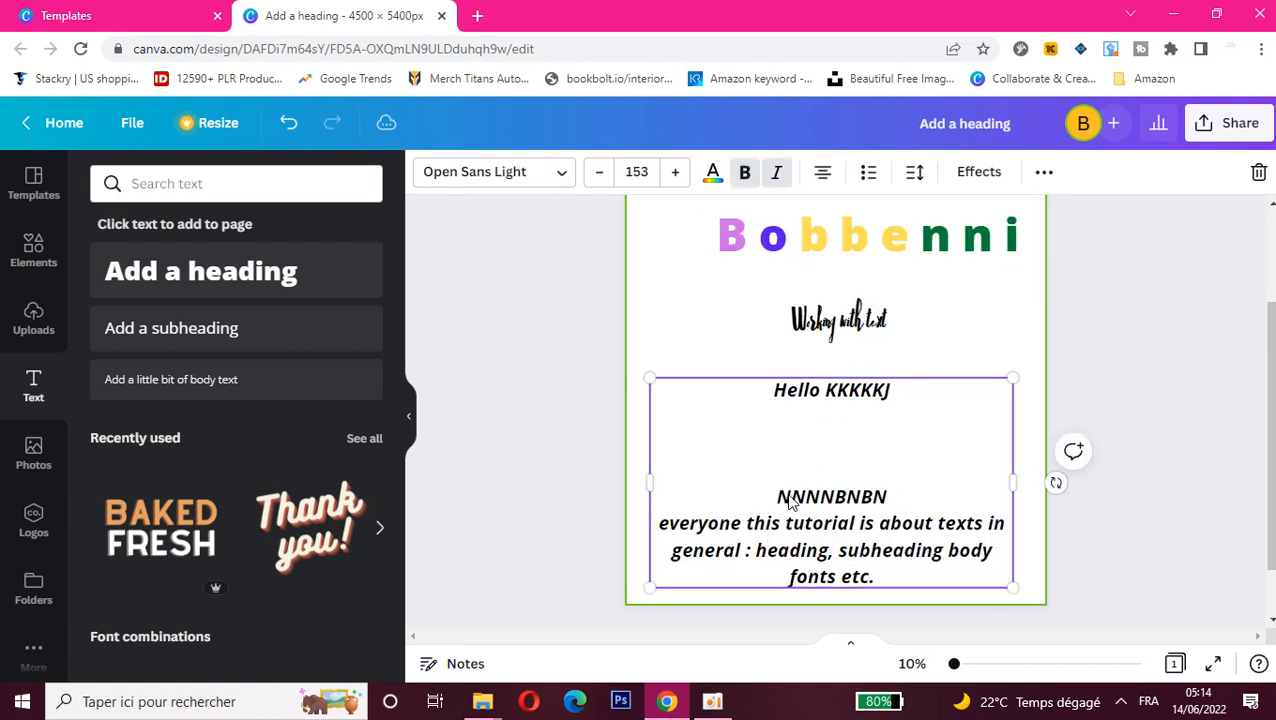
left_click(1042, 176)
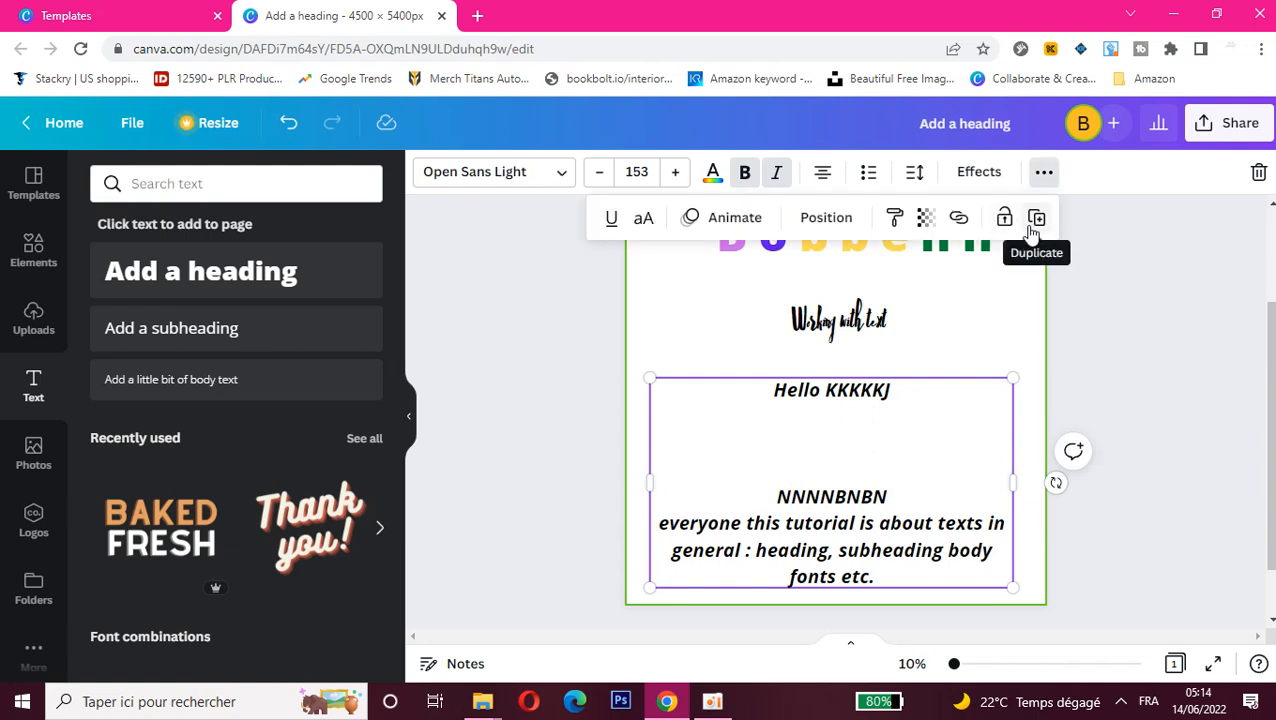
left_click(927, 220)
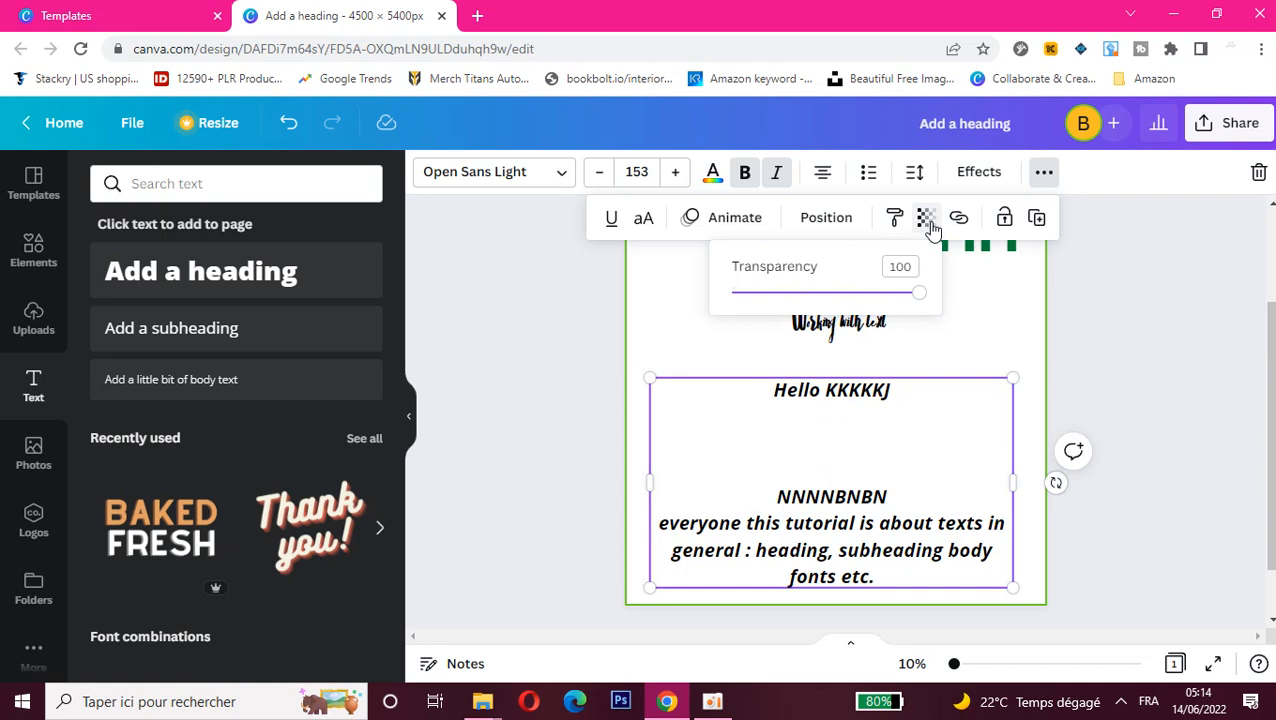
left_click_drag(888, 296, 816, 302)
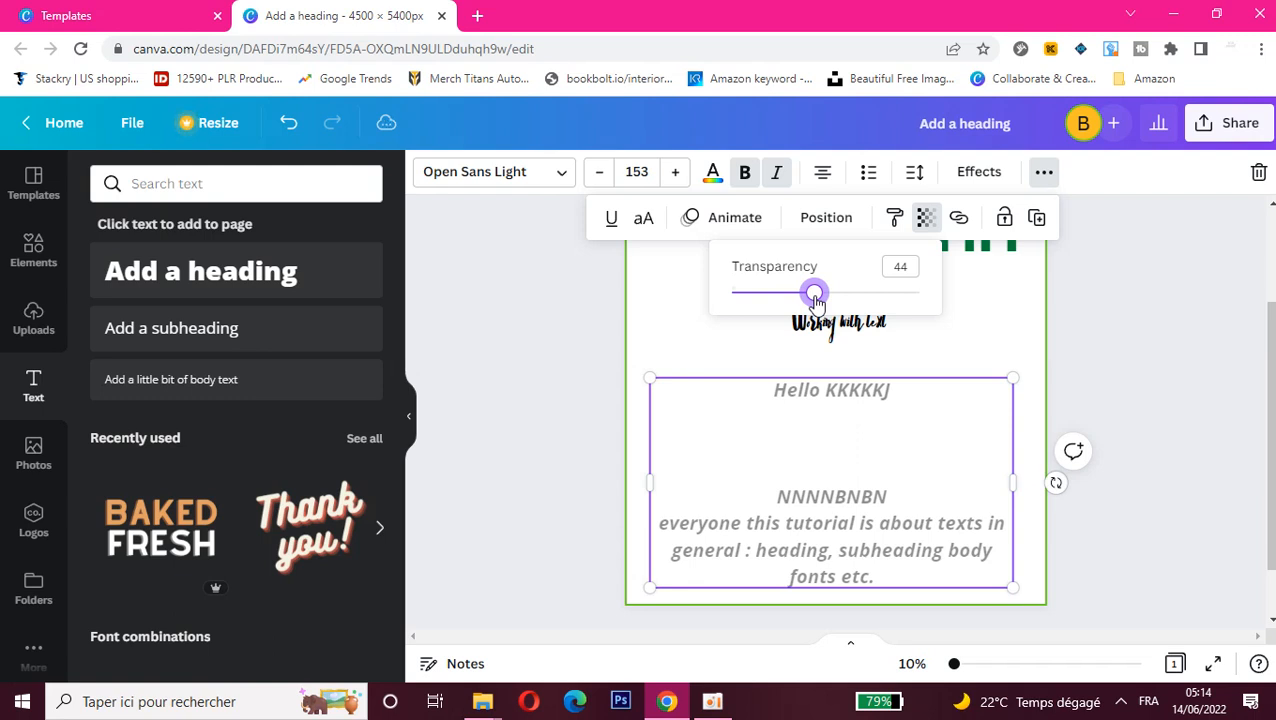
mouse_move(816, 302)
left_mouse_down()
mouse_move(781, 302)
mouse_move(811, 300)
left_mouse_up()
left_click(897, 228)
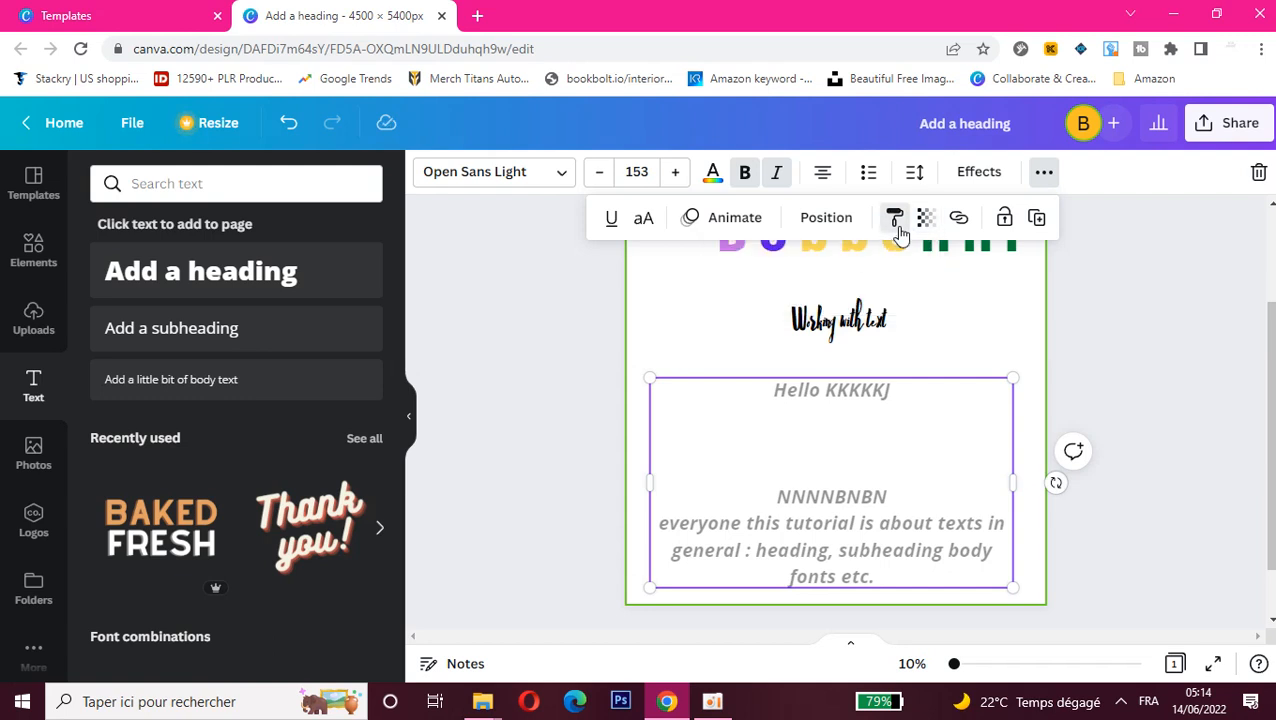
left_click(826, 316)
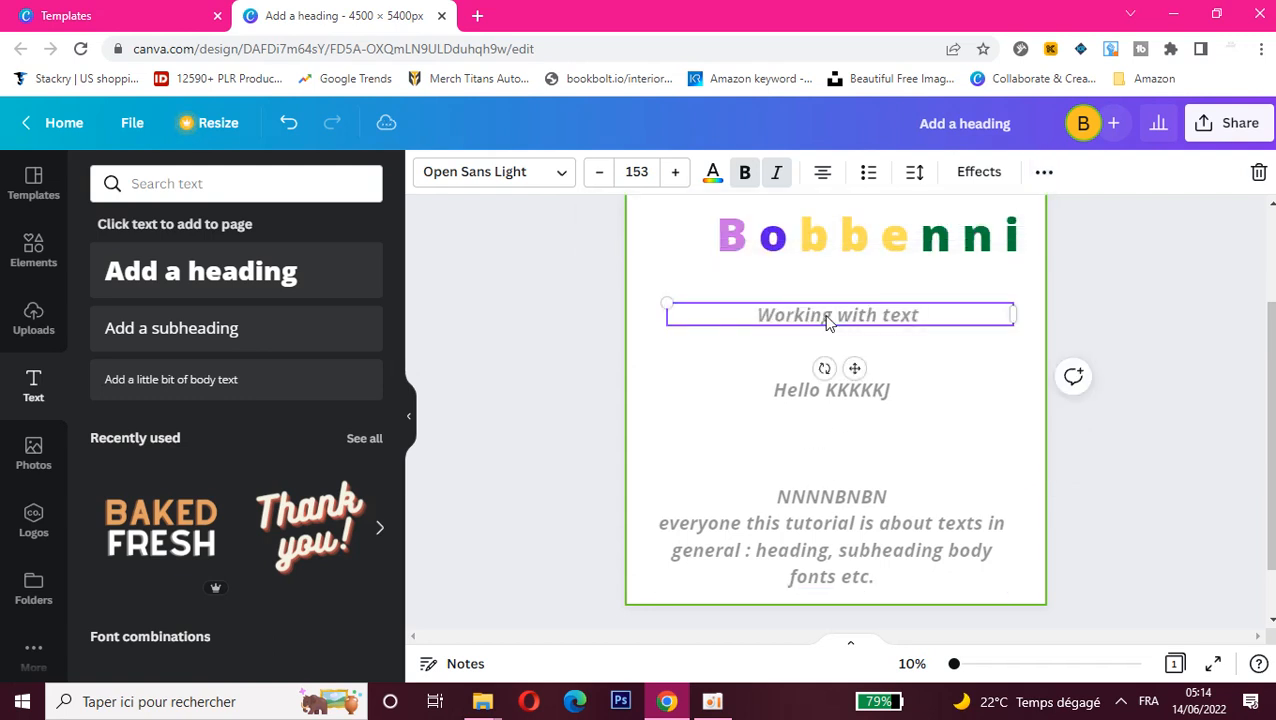
Step: Align the subheading to the page's center and middle, trying top and left first, and underline it
left_click(1045, 178)
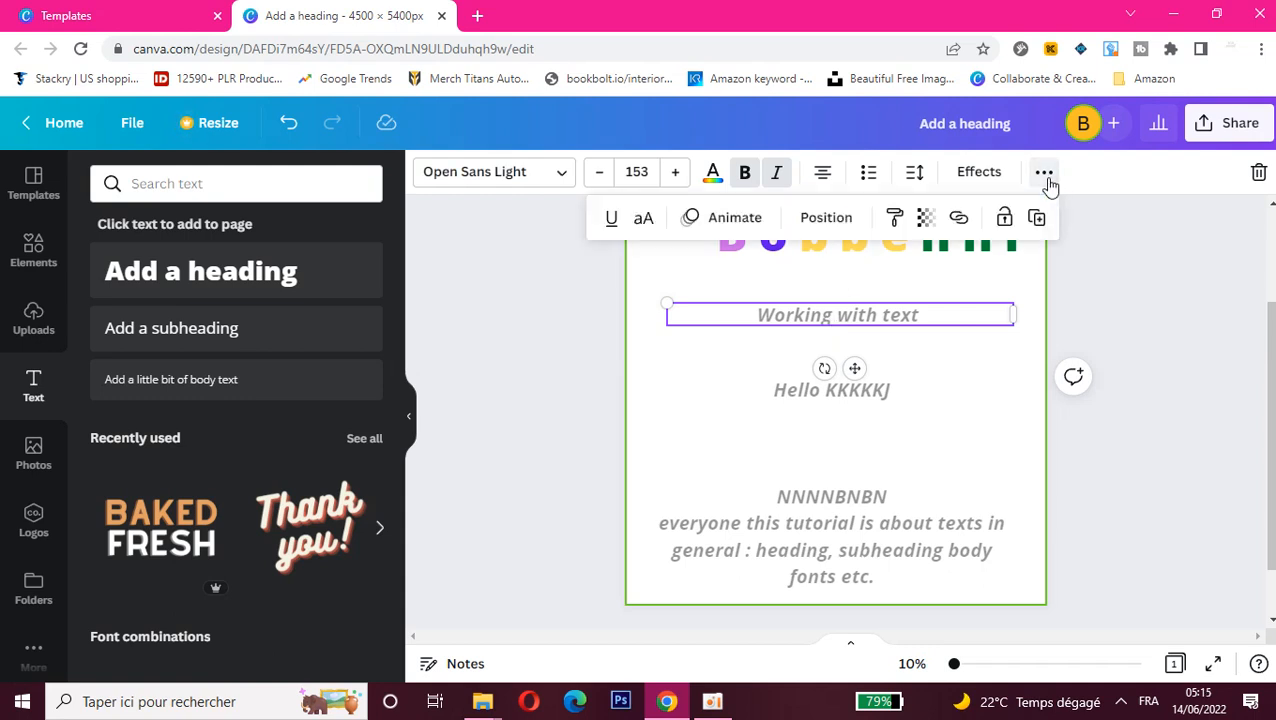
left_click(826, 220)
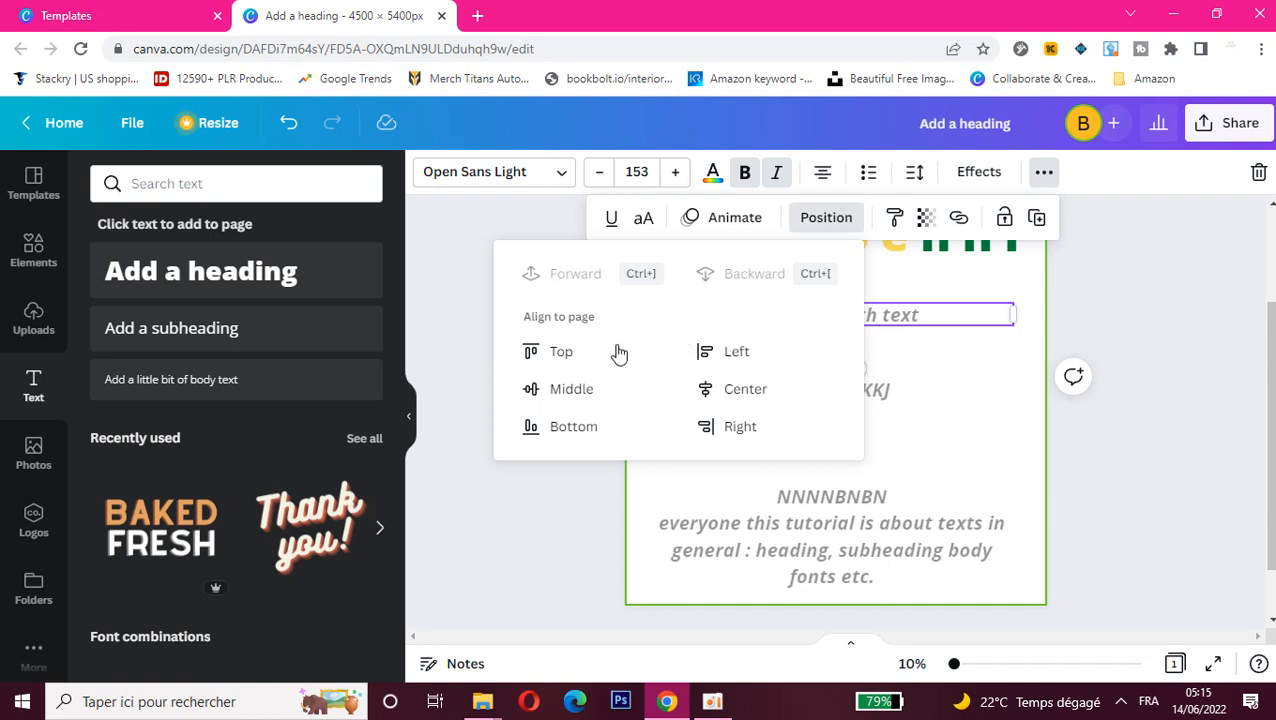
left_click(576, 352)
left_click(710, 351)
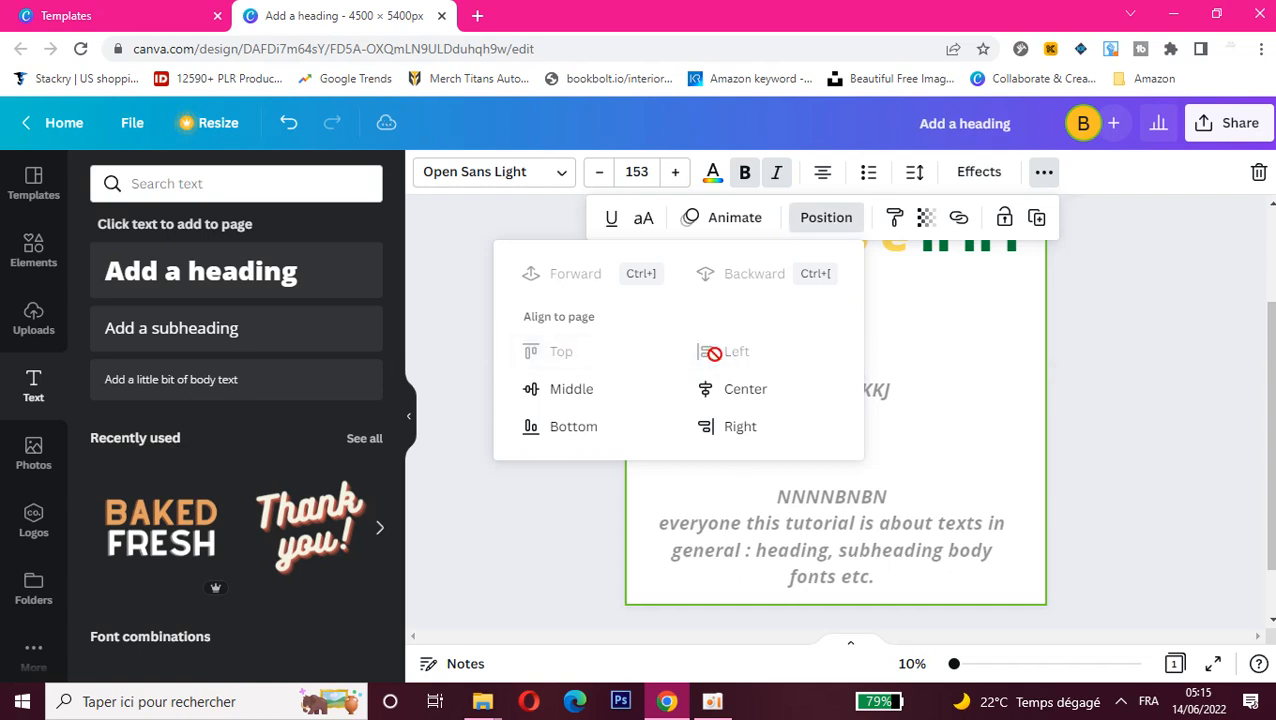
left_click(728, 392)
left_click(578, 396)
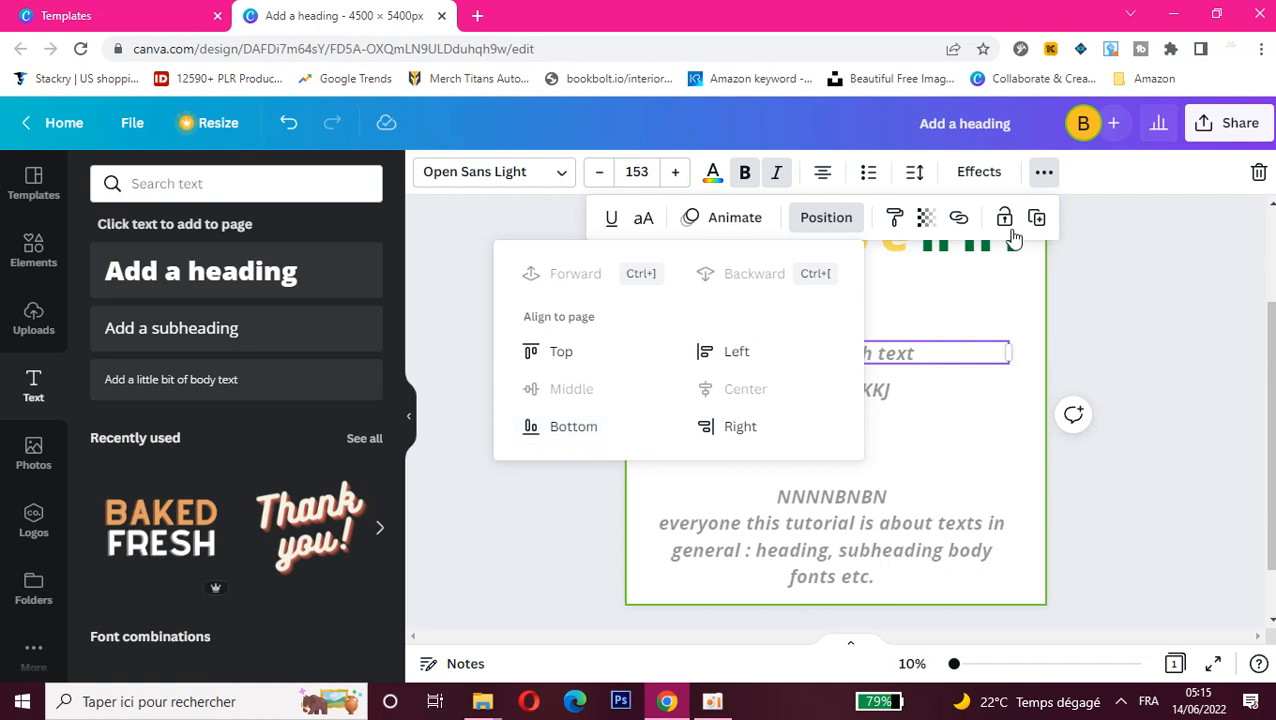
left_click(610, 225)
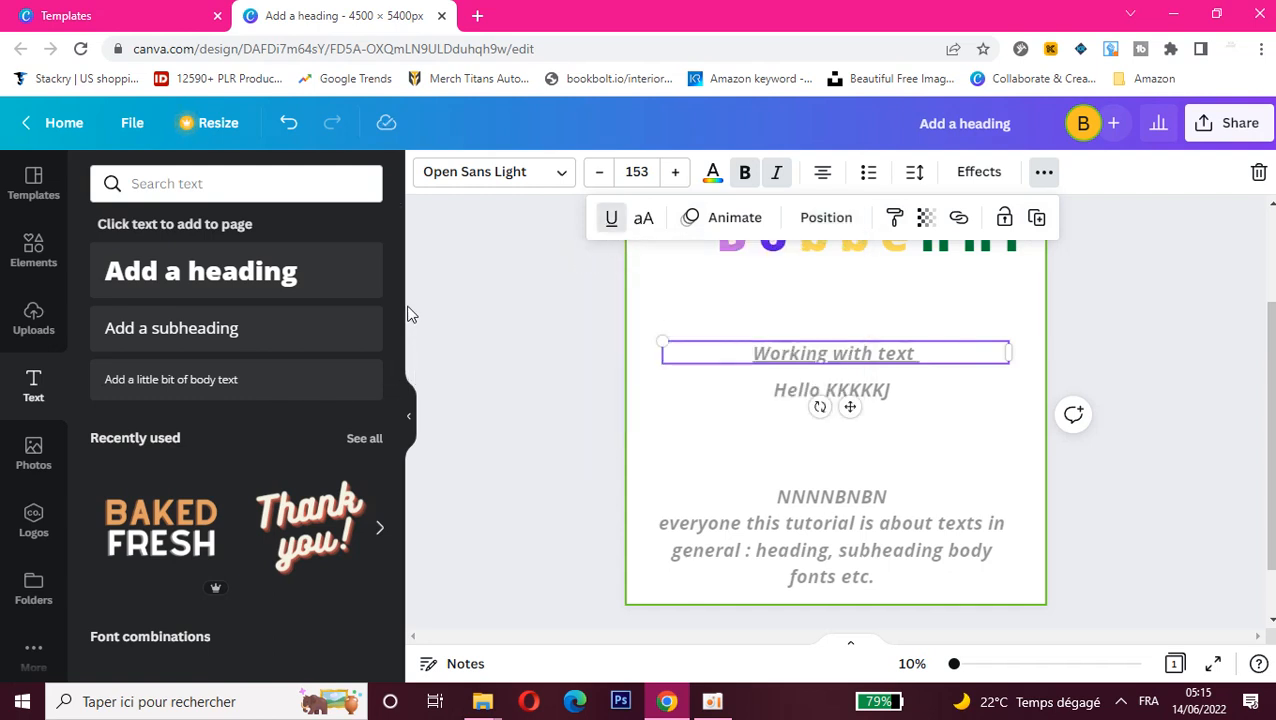
Step: Look through the ready-made text designs further down the text library
left_click_drag(399, 289, 401, 712)
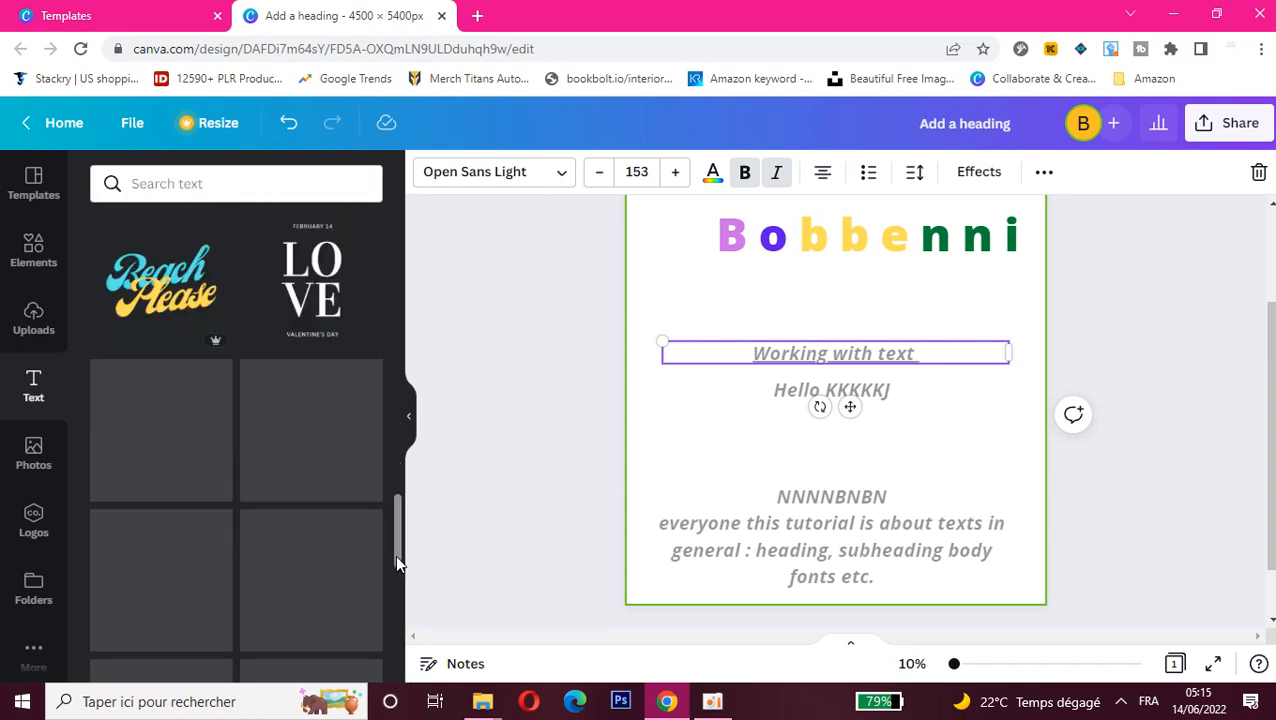
left_click_drag(395, 554, 395, 575)
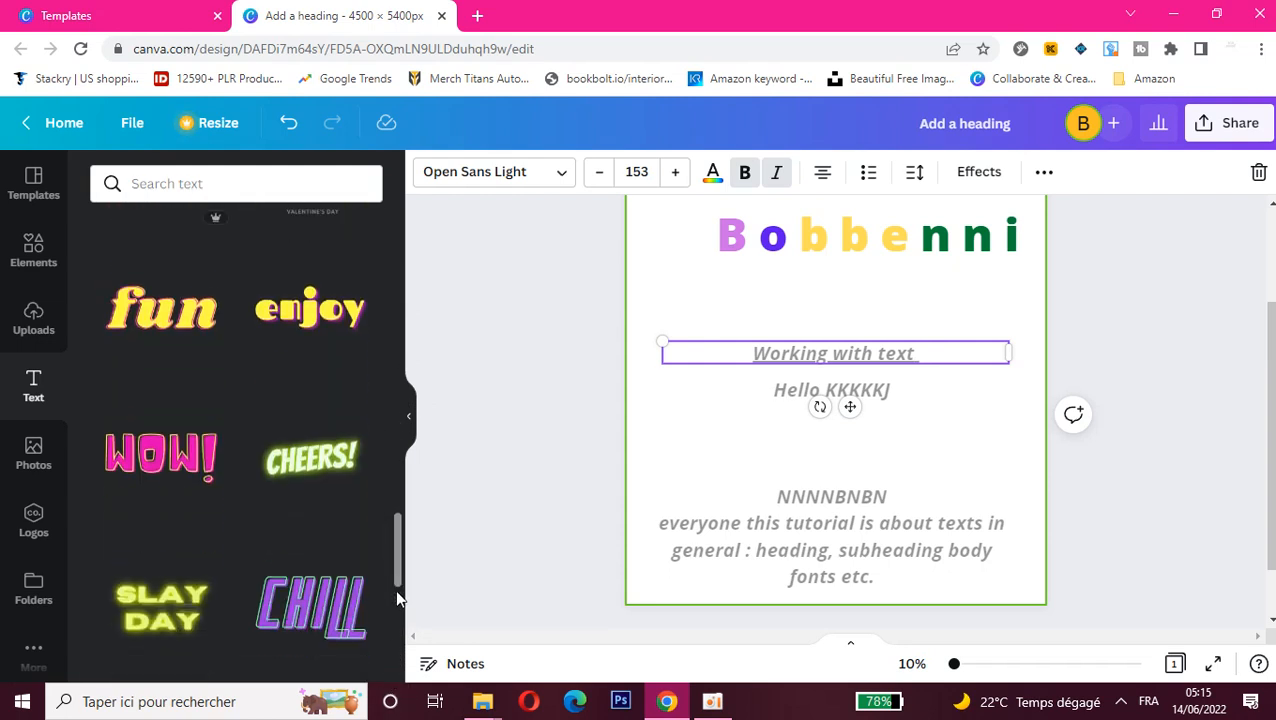
scroll(397, 612, "down", 5)
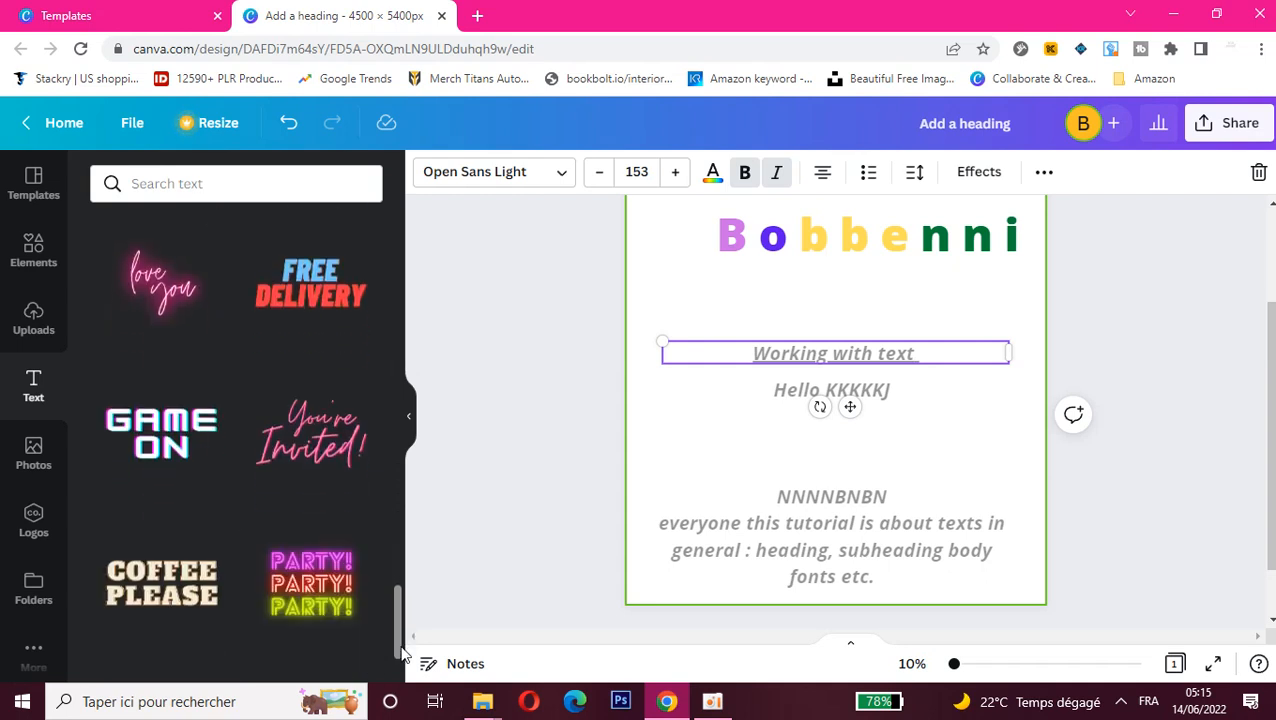
left_click_drag(402, 645, 402, 538)
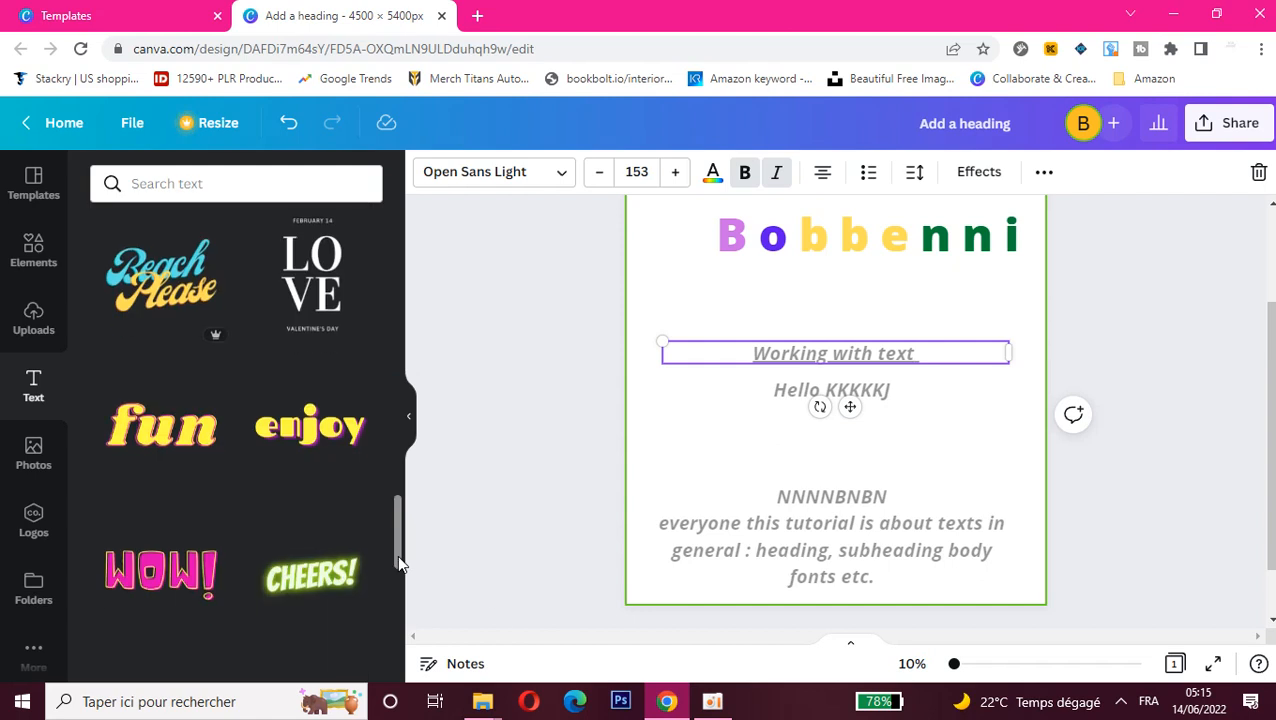
left_click(712, 701)
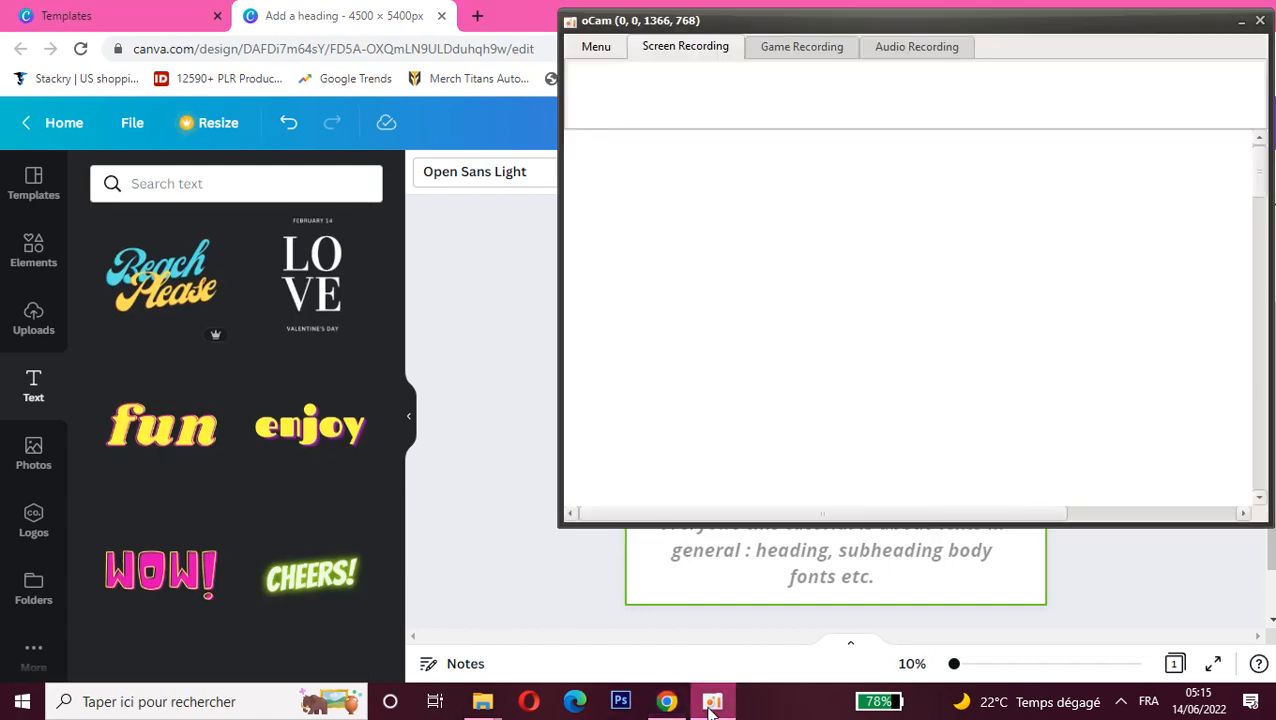